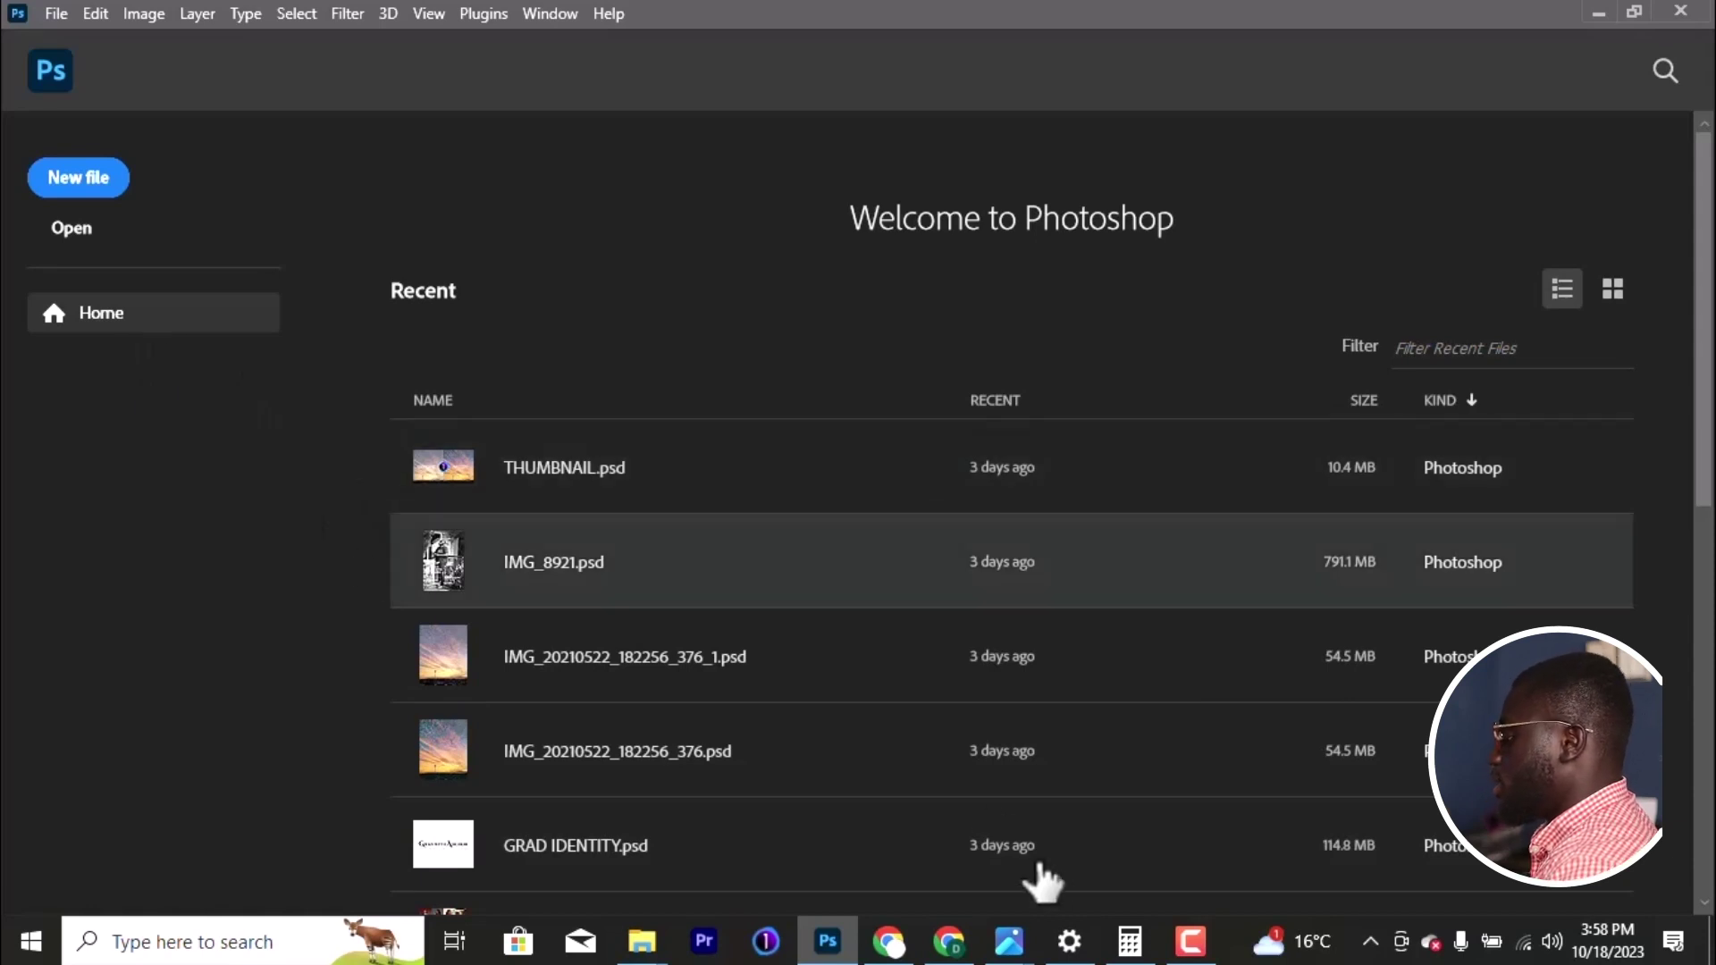
# Step: Clear the calculator's previous result of 69 to 0, then bring Calculator back over Photoshop
pyautogui.click(1130, 942)
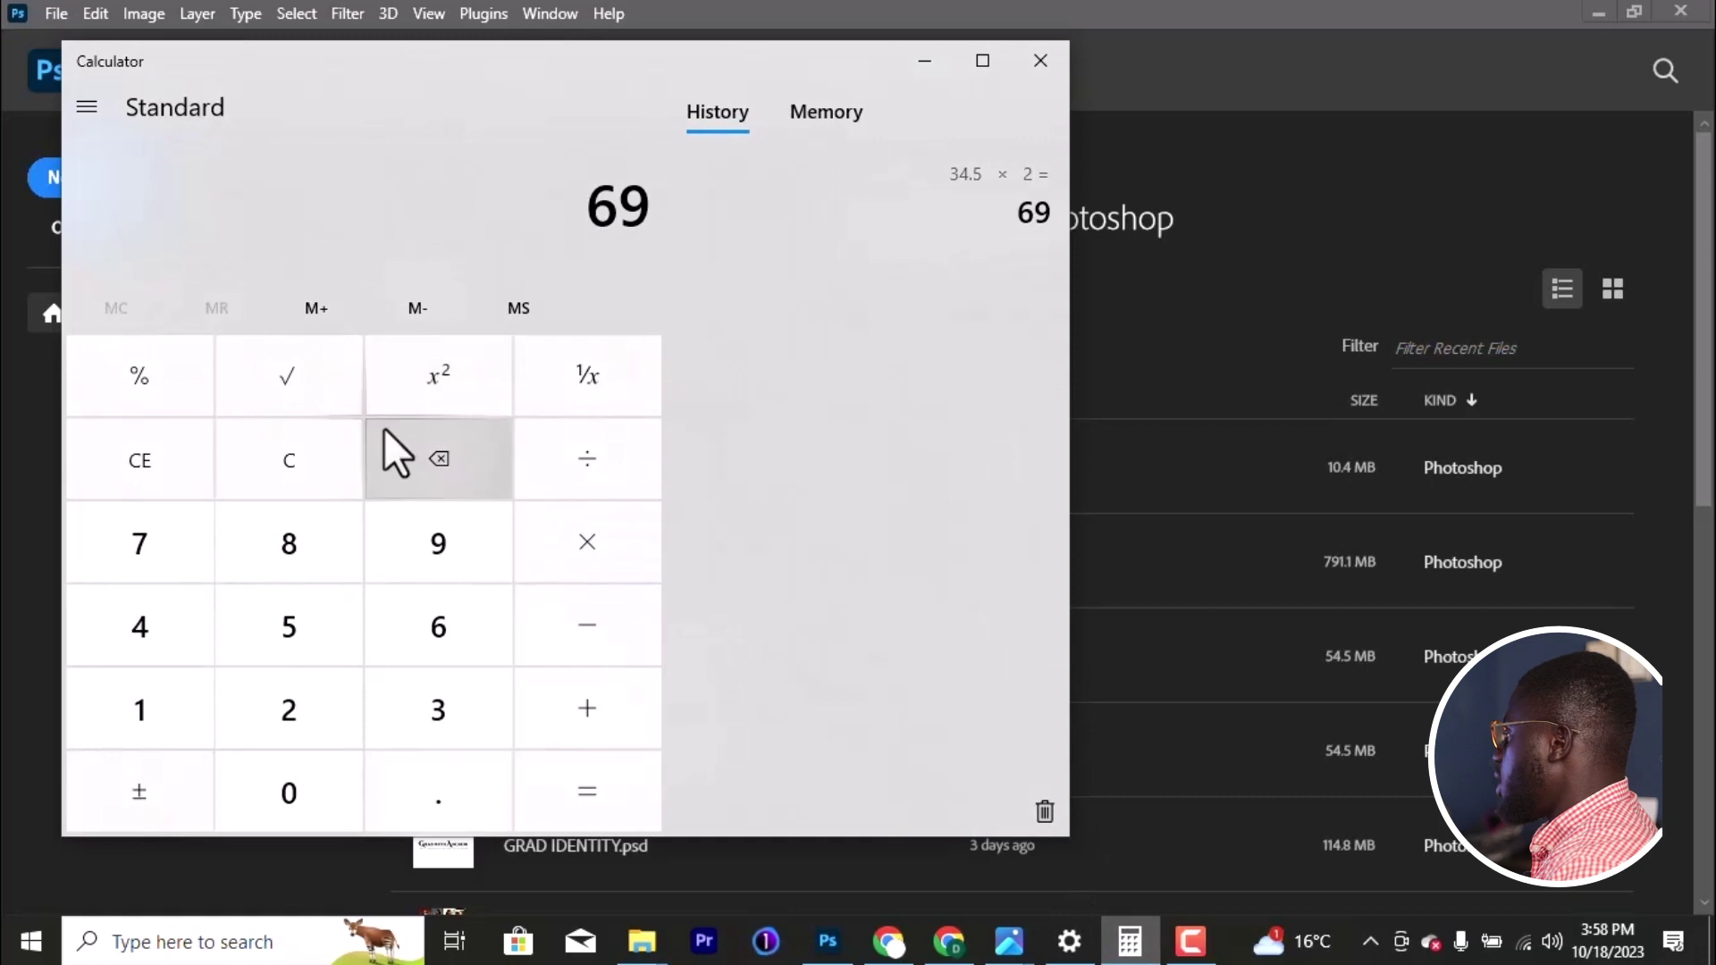
pyautogui.click(286, 466)
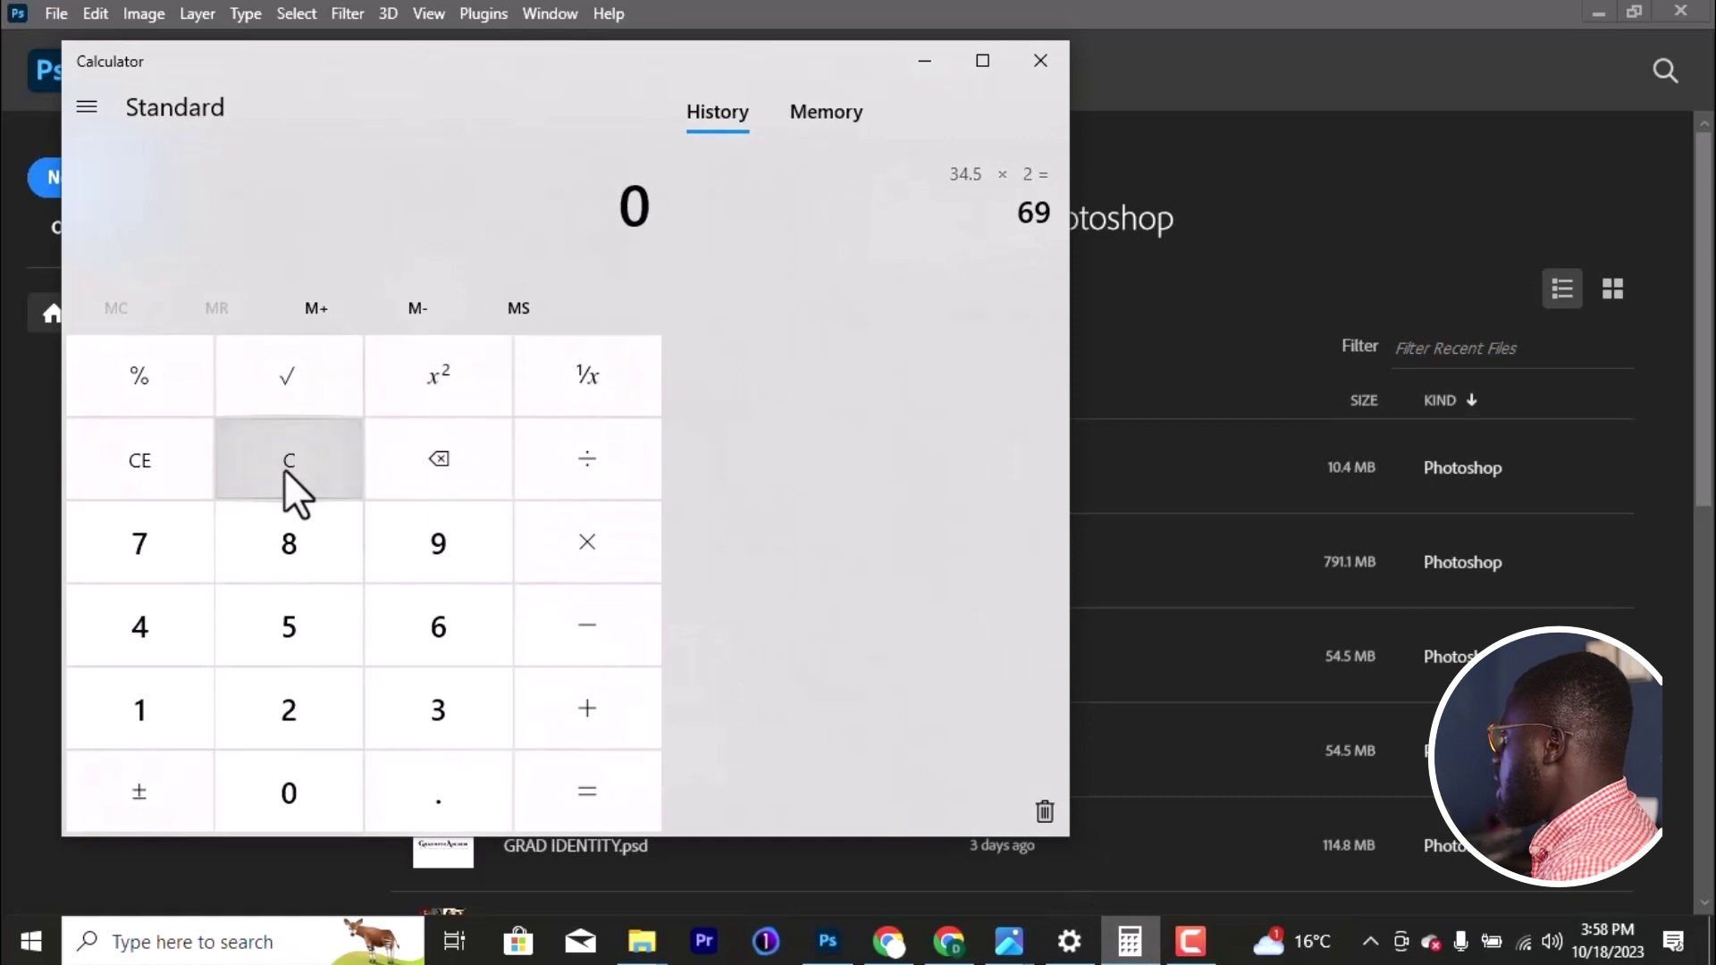
pyautogui.click(935, 77)
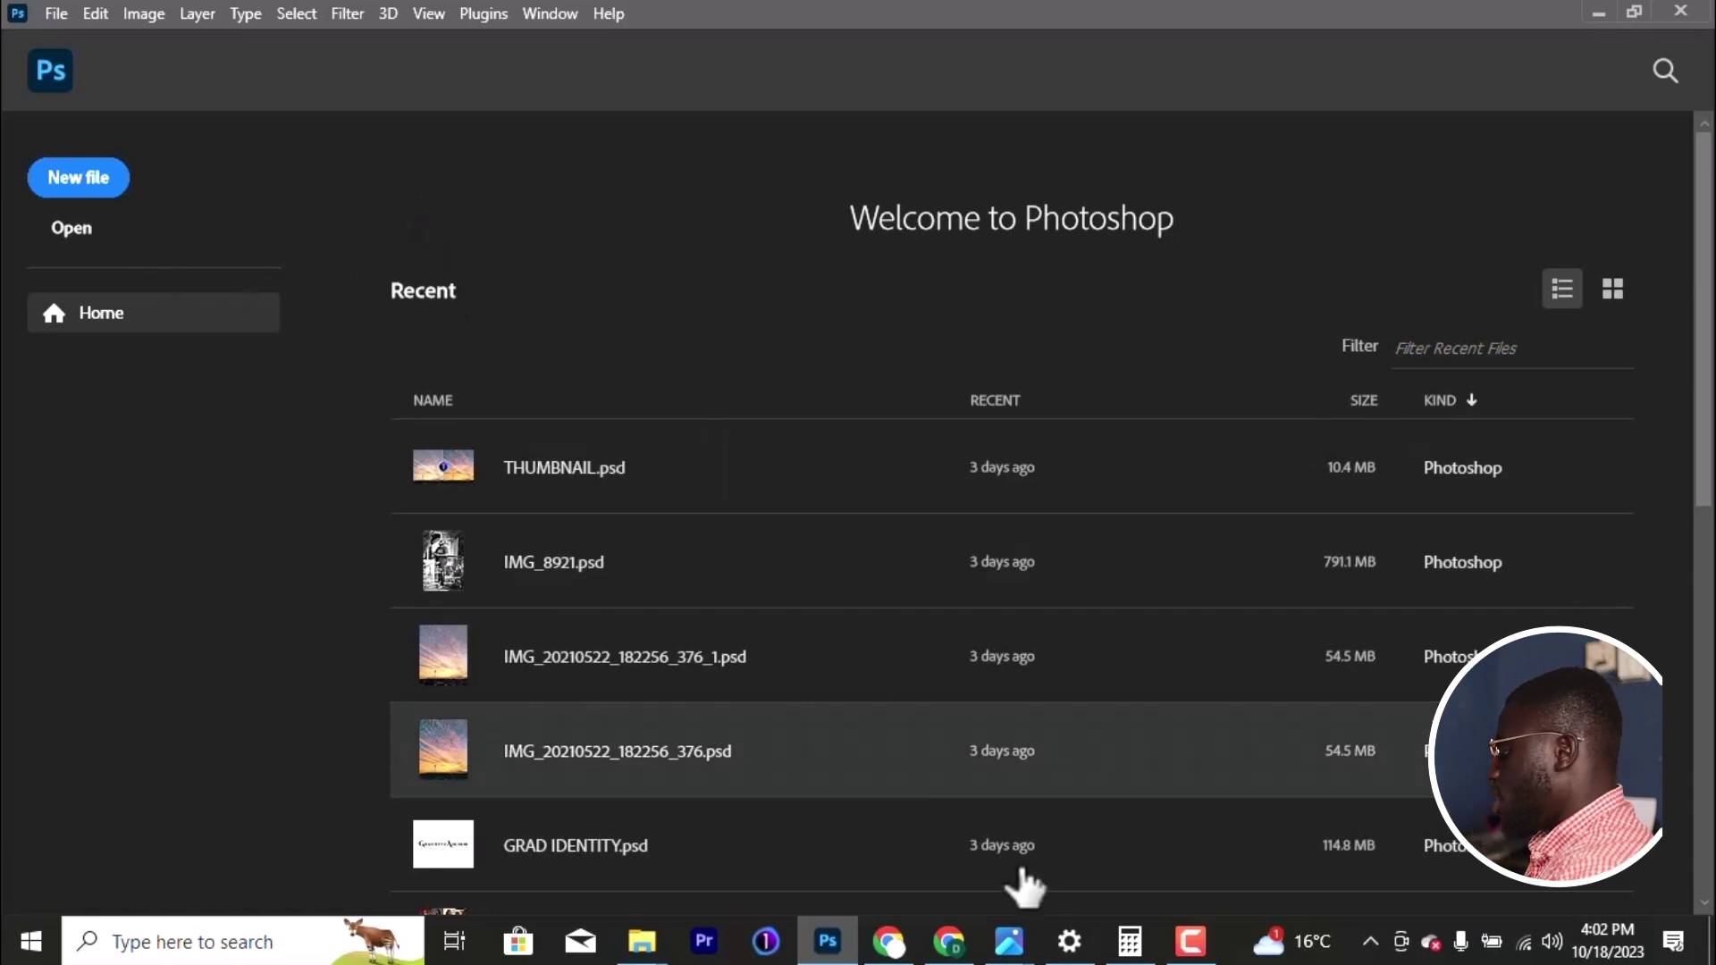
pyautogui.click(1123, 948)
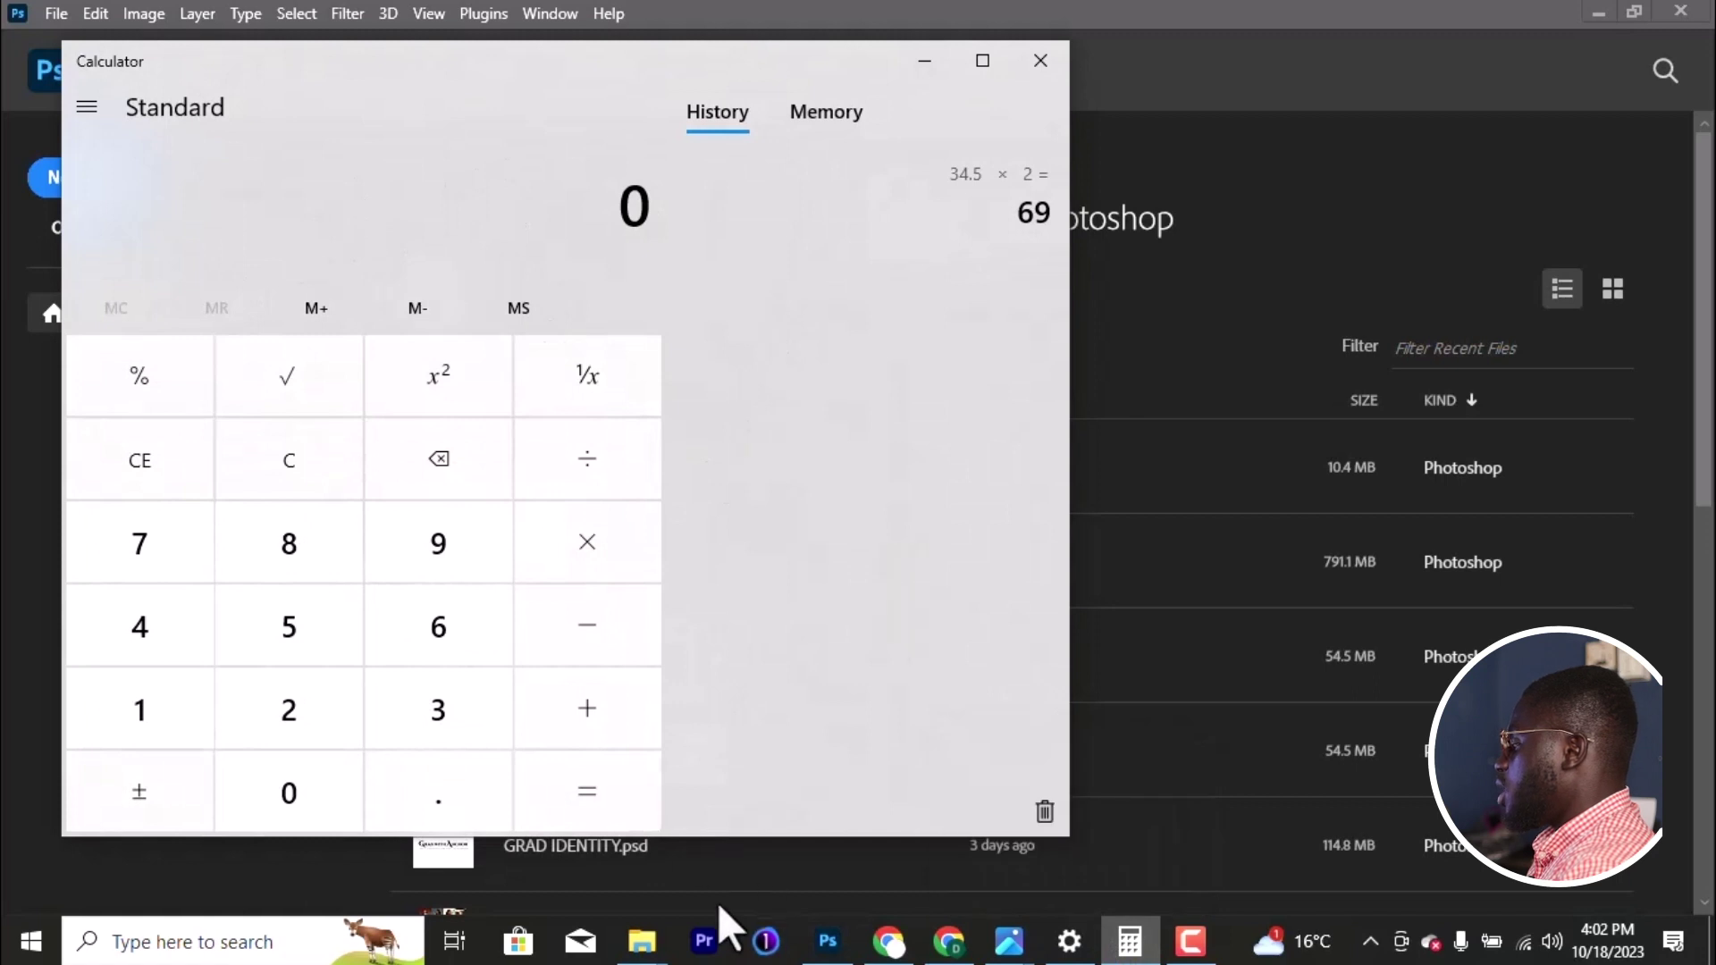
pyautogui.moveTo(642, 942)
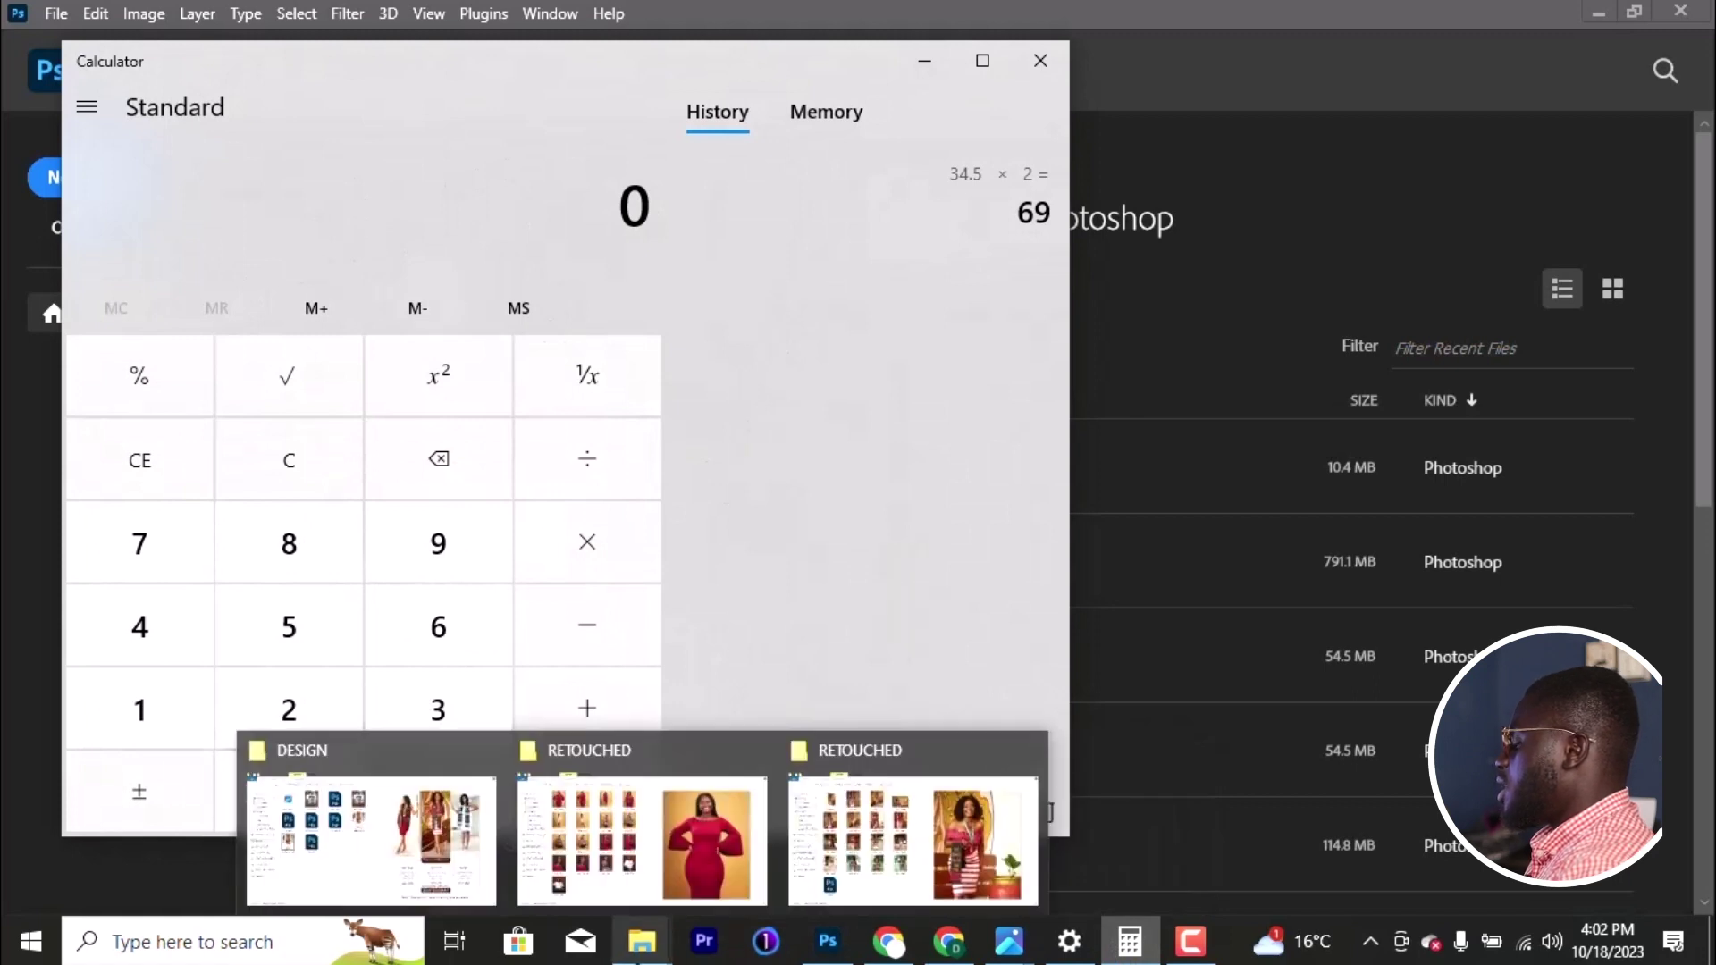
# Step: In the RETOUCHED folder, select photos ANC_9852, ANC_9857, ANC_9866, ANC_9882 and ANC_9894
pyautogui.click(847, 872)
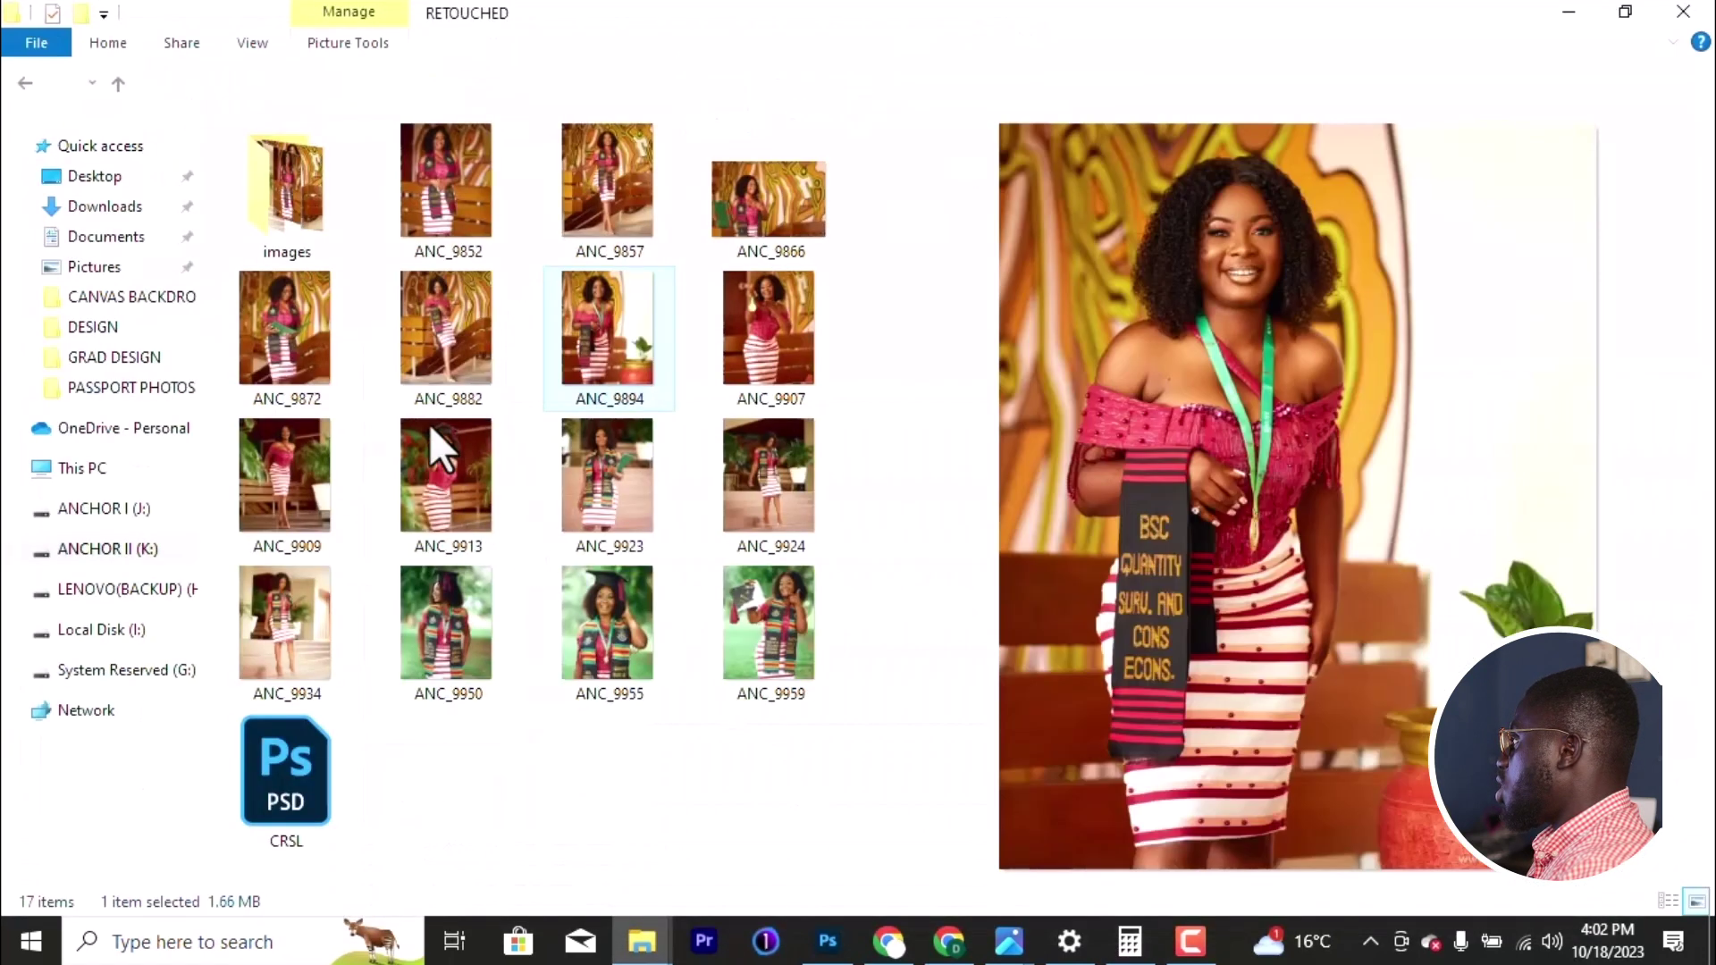
pyautogui.click(460, 207)
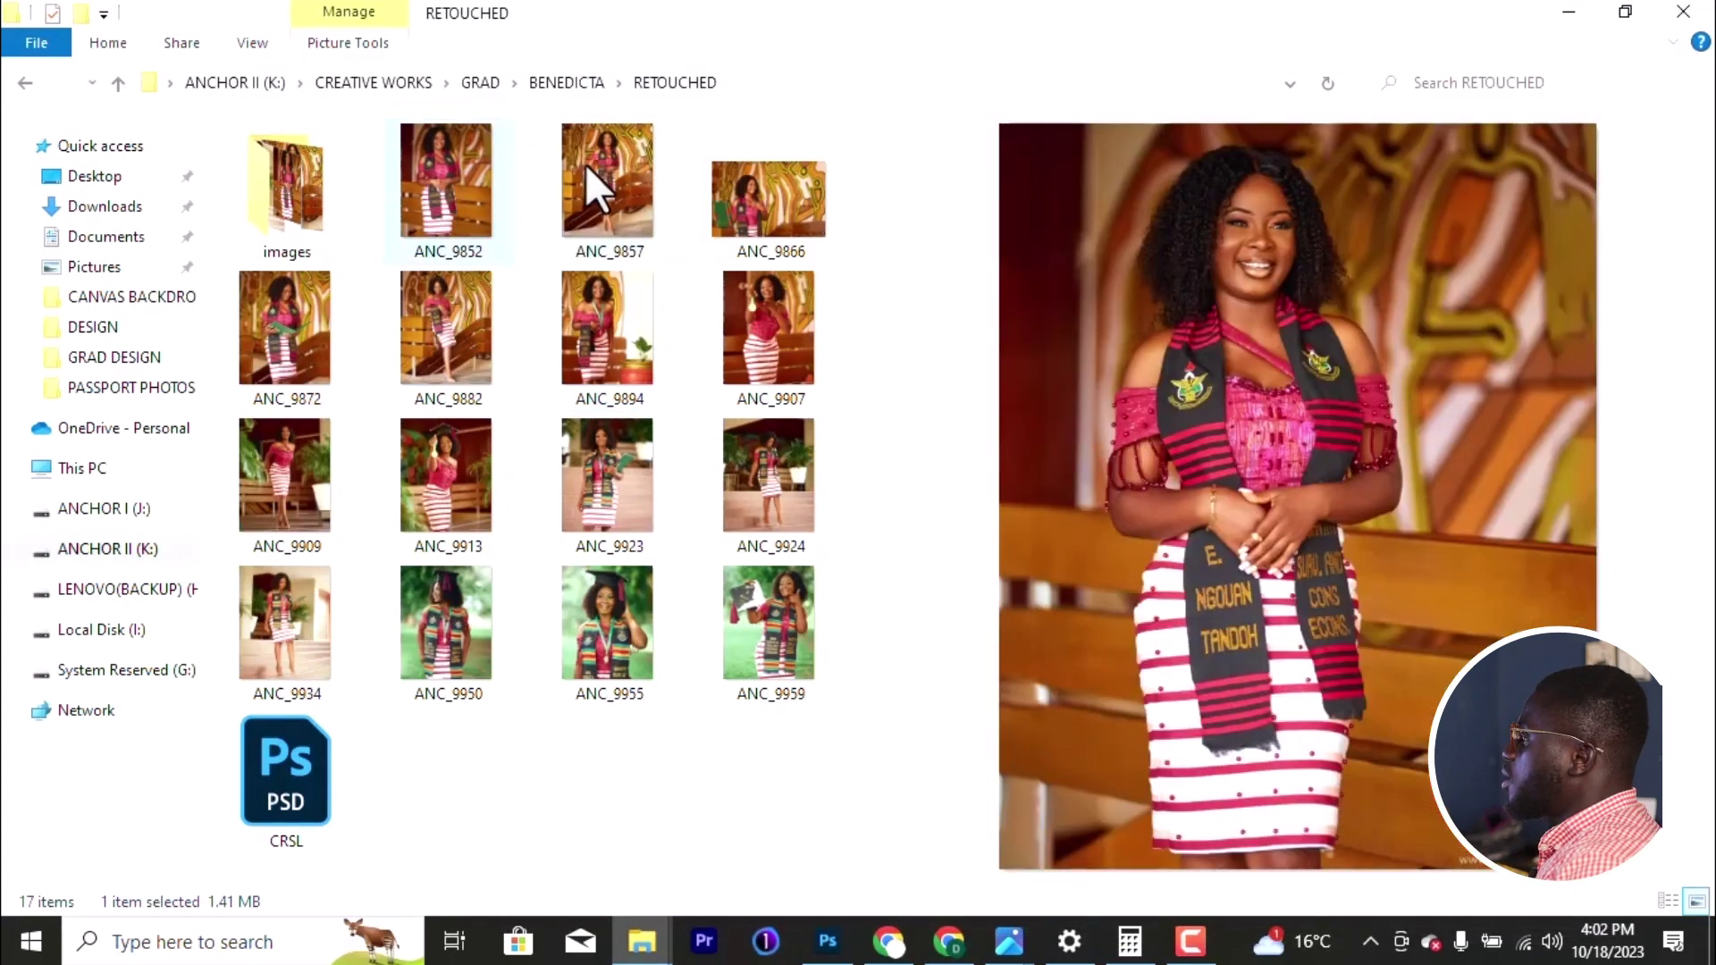
pyautogui.keyDown('ctrl'); pyautogui.click(587, 164); pyautogui.keyUp('ctrl')
pyautogui.keyDown('ctrl'); pyautogui.click(728, 204); pyautogui.keyUp('ctrl')
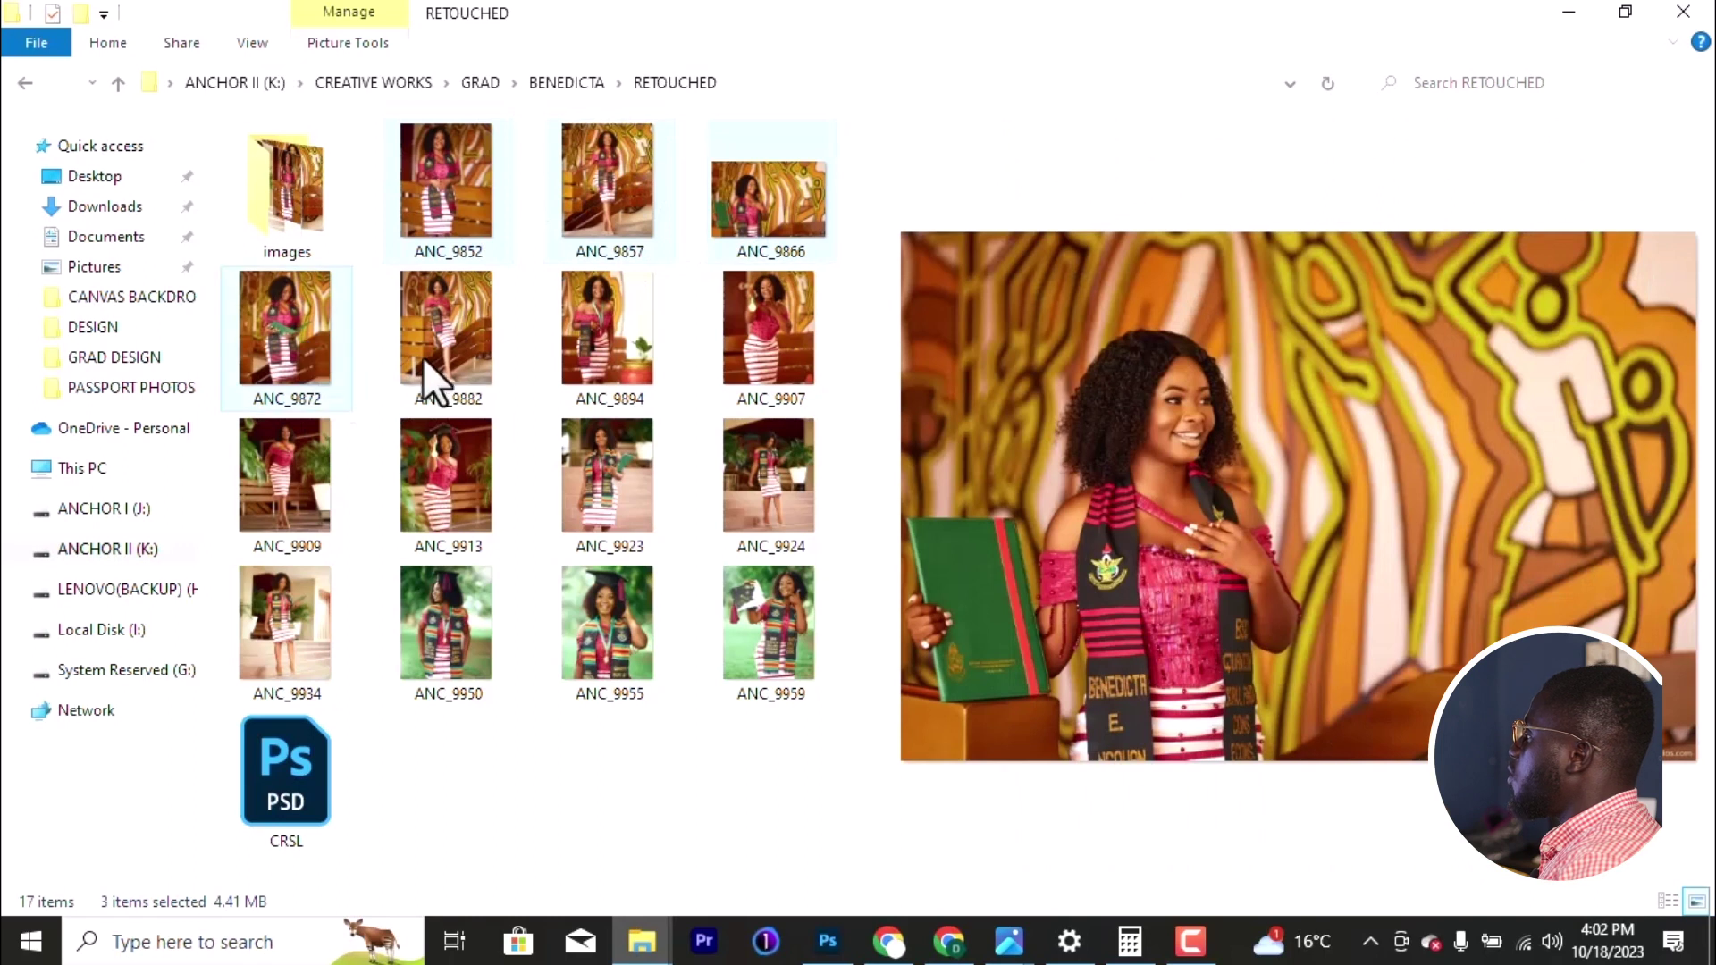
pyautogui.keyDown('ctrl'); pyautogui.click(422, 356); pyautogui.keyUp('ctrl')
pyautogui.keyDown('ctrl'); pyautogui.click(598, 354); pyautogui.keyUp('ctrl')
# Step: Add ANC_9907, ANC_9913, ANC_9924, ANC_9934 and ANC_9950 to the selection, then bring Calculator forward
pyautogui.keyDown('ctrl'); pyautogui.click(742, 325); pyautogui.keyUp('ctrl')
pyautogui.keyDown('ctrl'); pyautogui.click(426, 459); pyautogui.keyUp('ctrl')
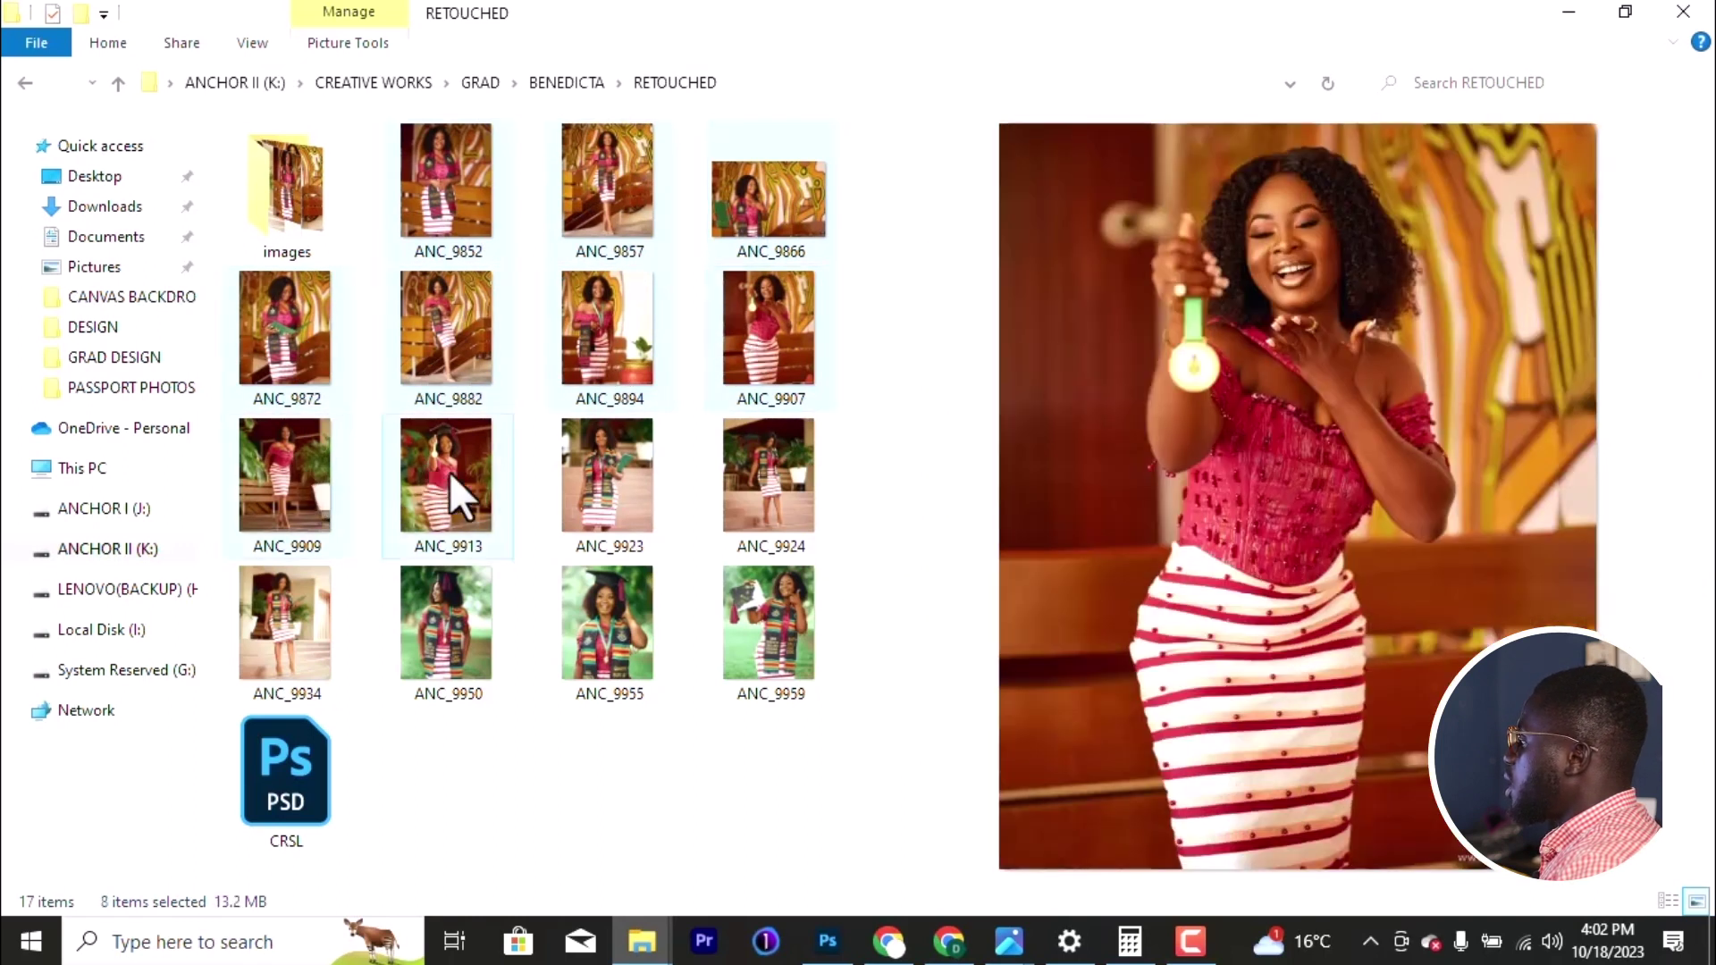
pyautogui.keyDown('ctrl'); pyautogui.click(775, 481); pyautogui.keyUp('ctrl')
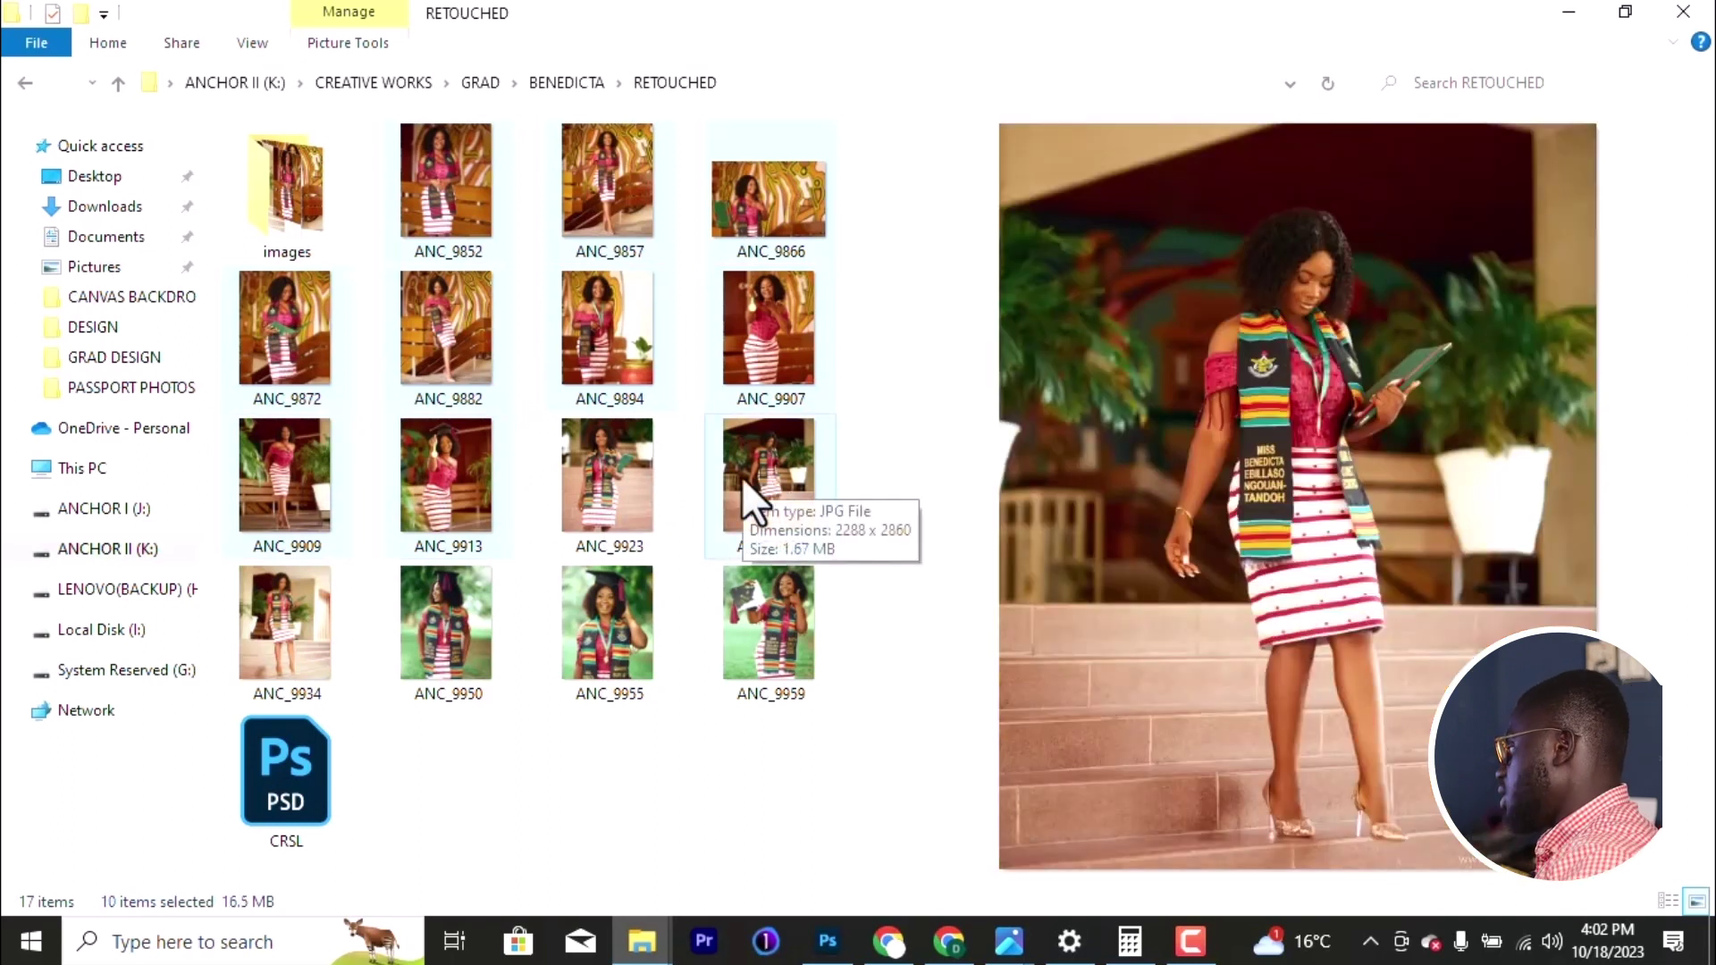
pyautogui.keyDown('ctrl'); pyautogui.click(295, 640); pyautogui.keyUp('ctrl')
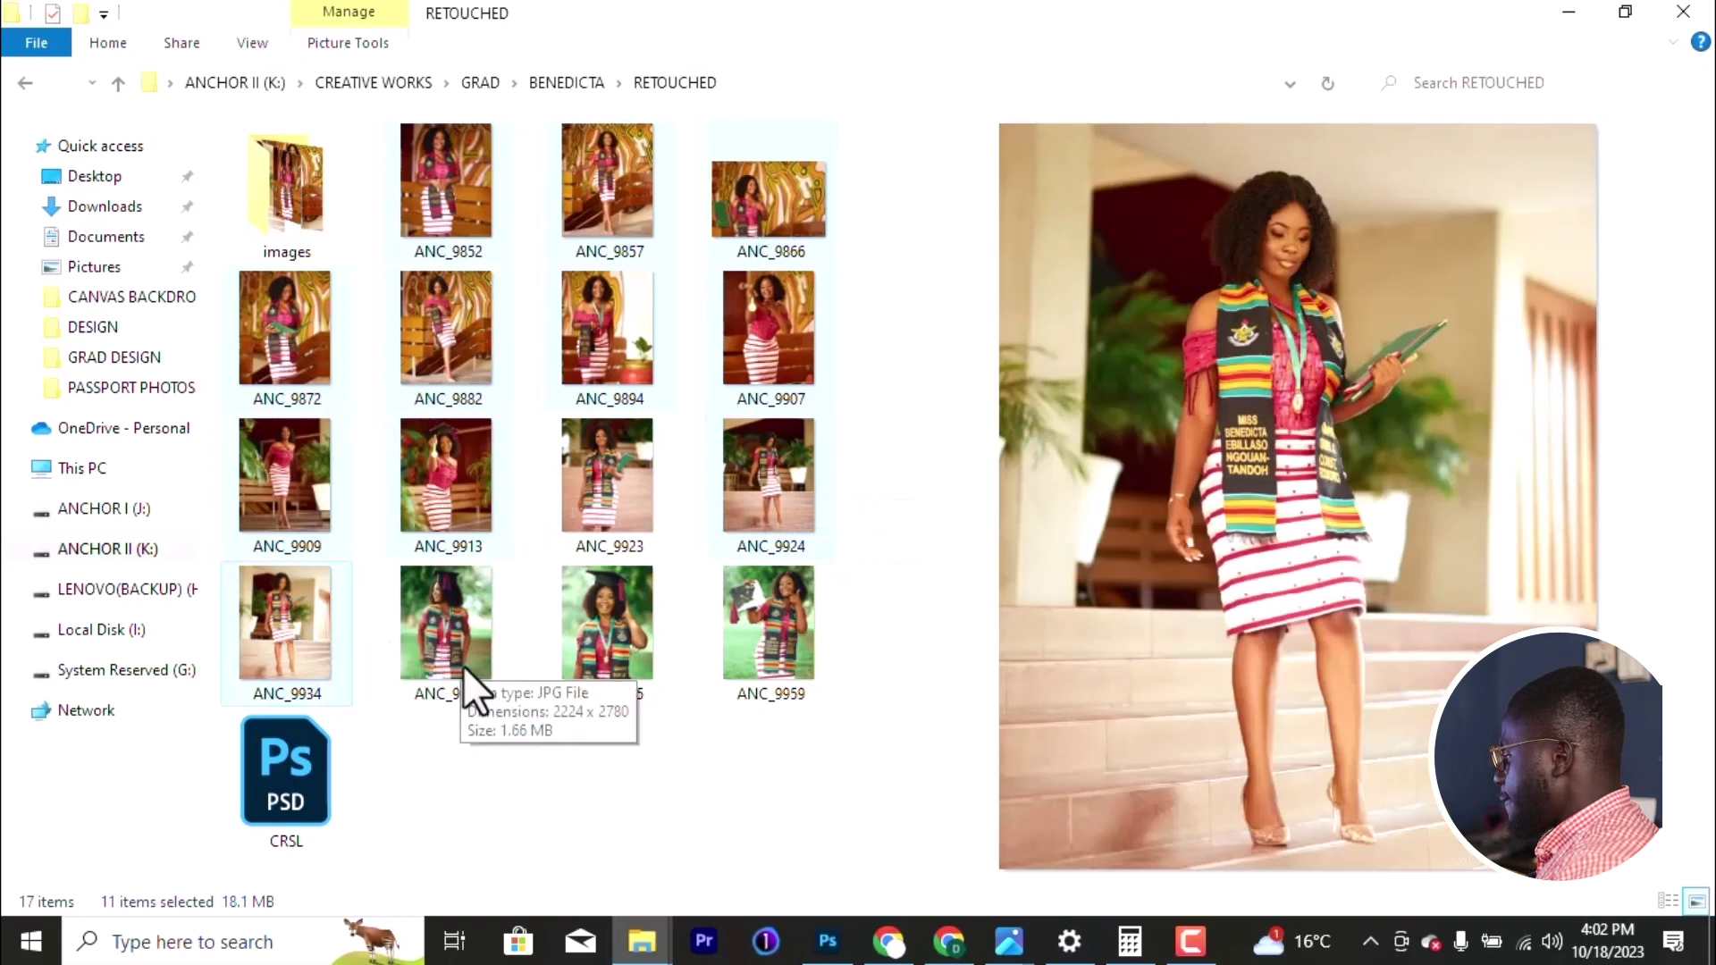
pyautogui.keyDown('ctrl'); pyautogui.click(443, 637); pyautogui.keyUp('ctrl')
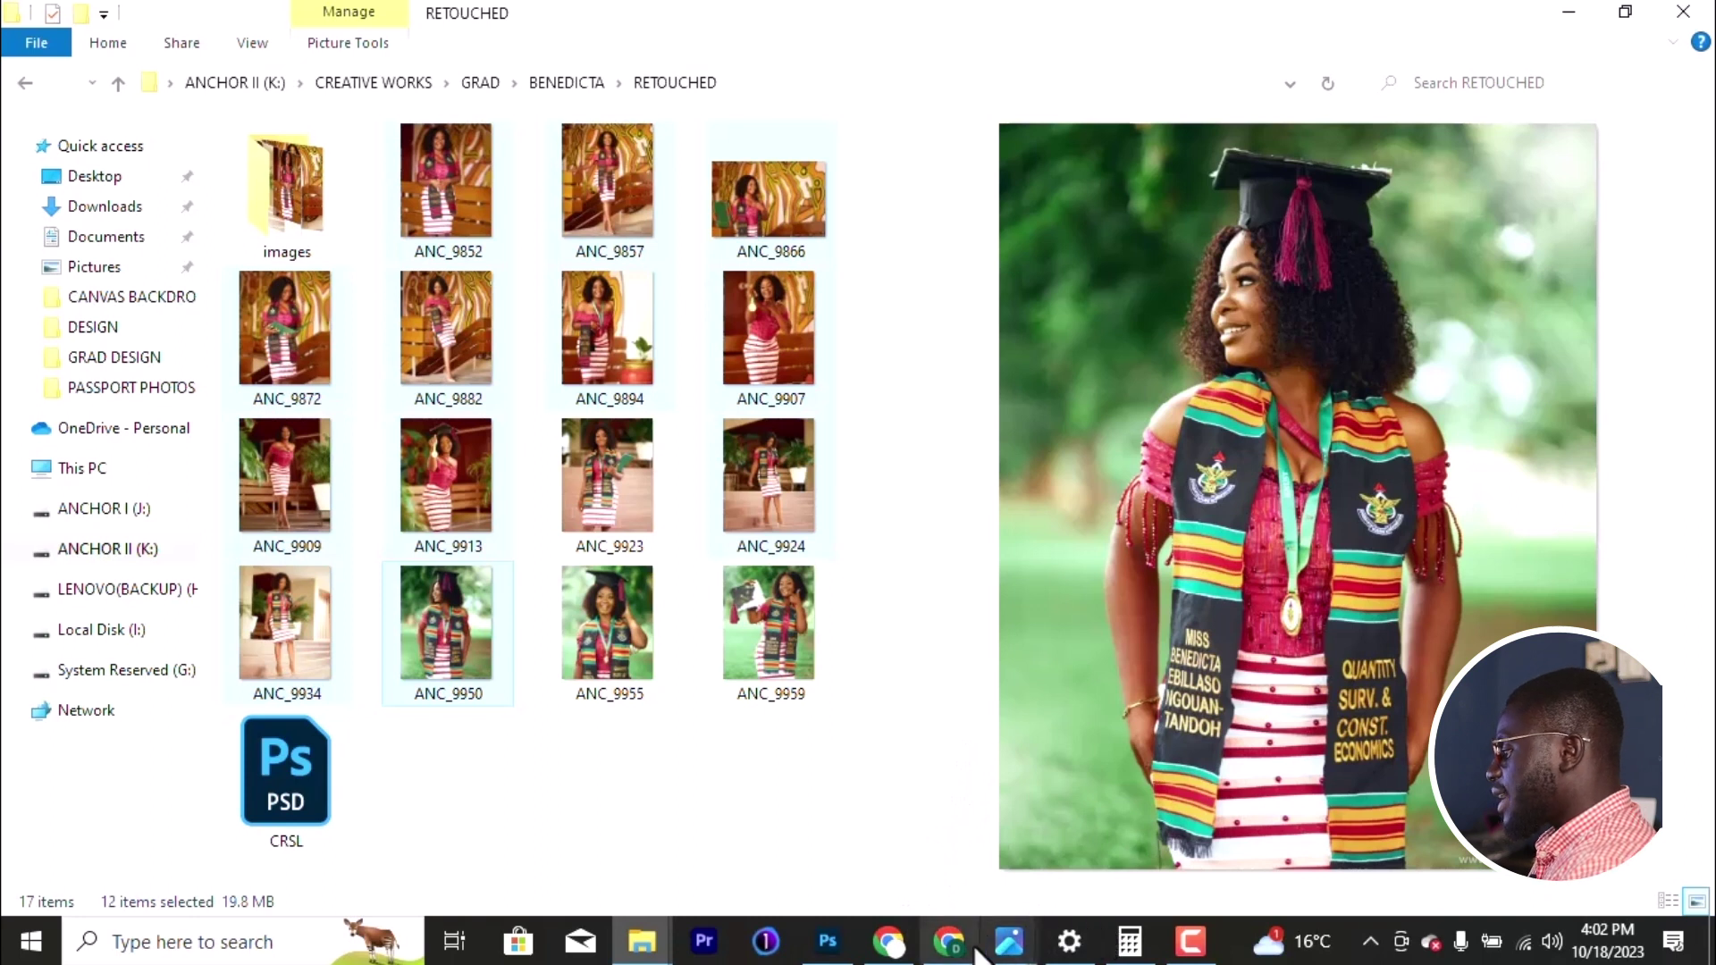
pyautogui.click(1128, 941)
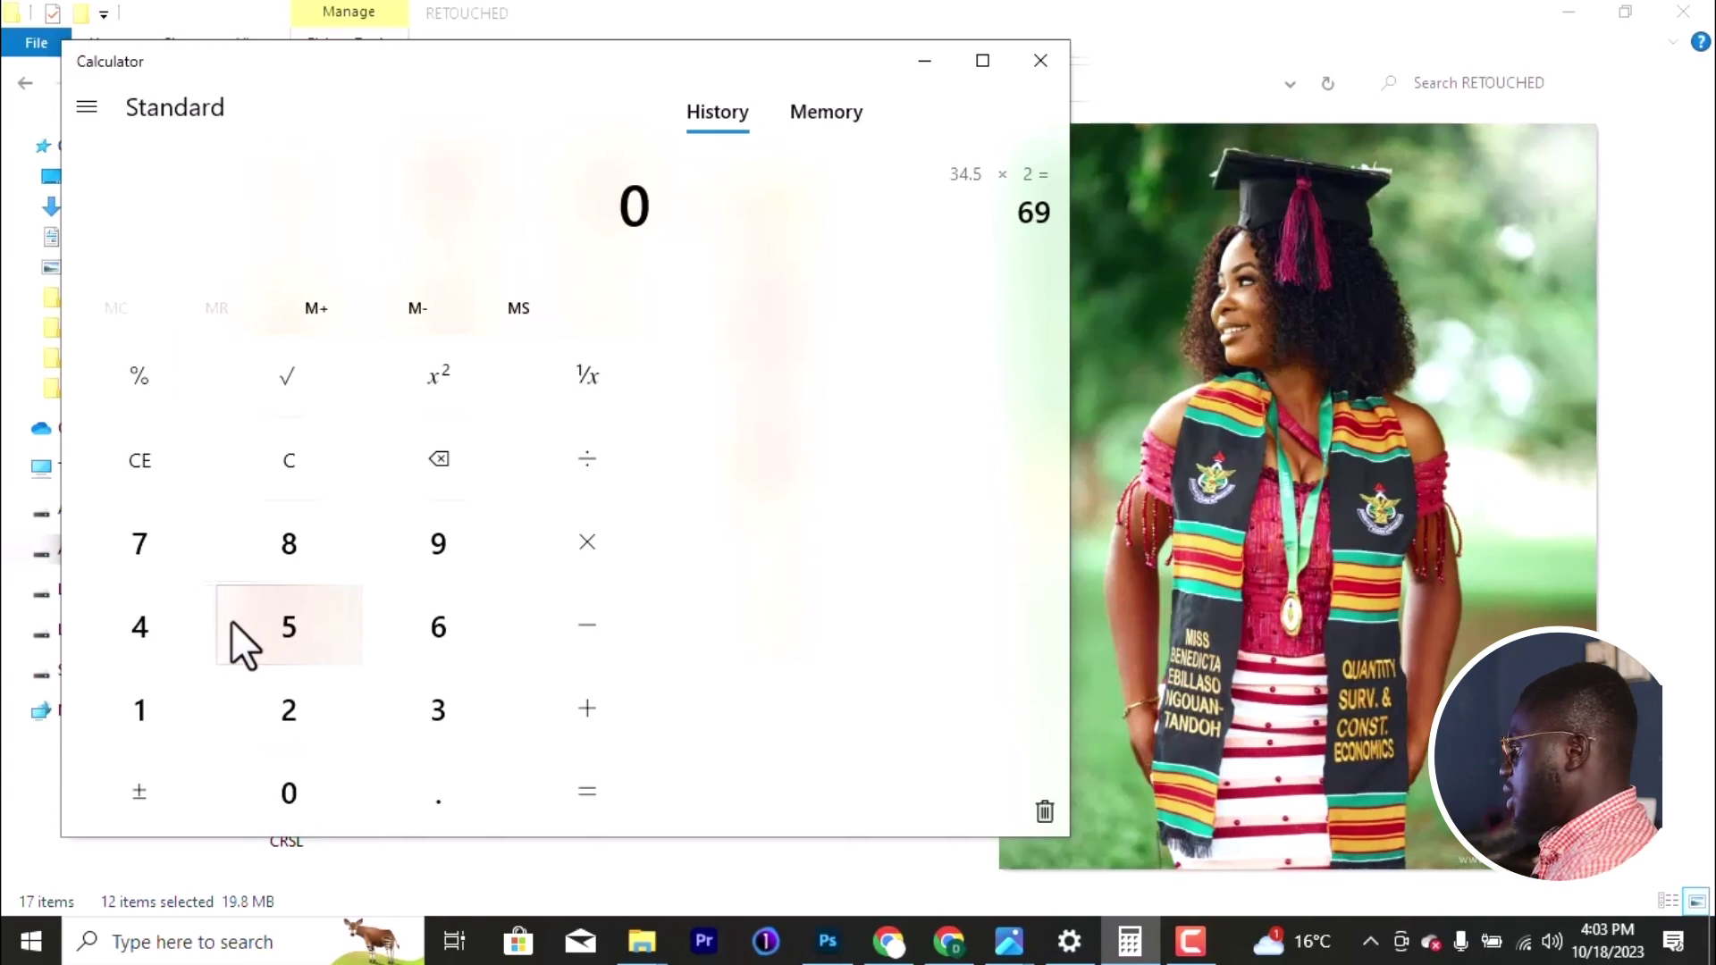
# Step: Calculate 1080 × 10 = 10,800 for the carousel width, then hide Calculator
pyautogui.click(145, 716)
pyautogui.click(258, 803)
pyautogui.click(281, 525)
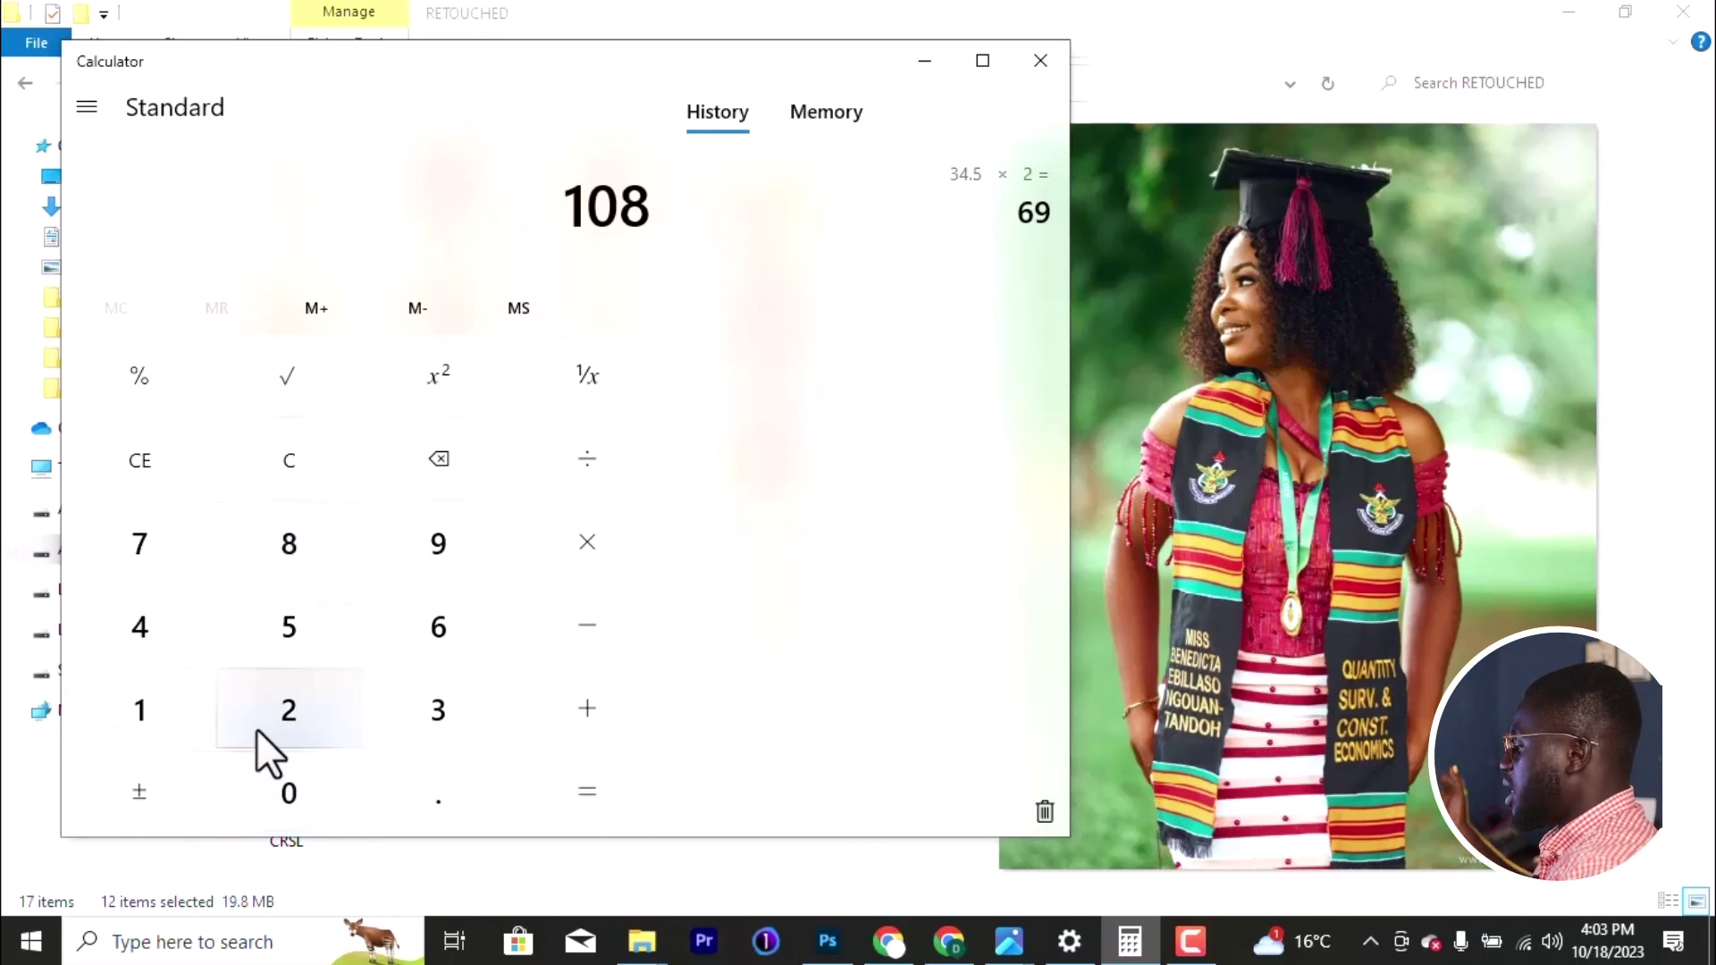
pyautogui.click(291, 760)
pyautogui.click(593, 523)
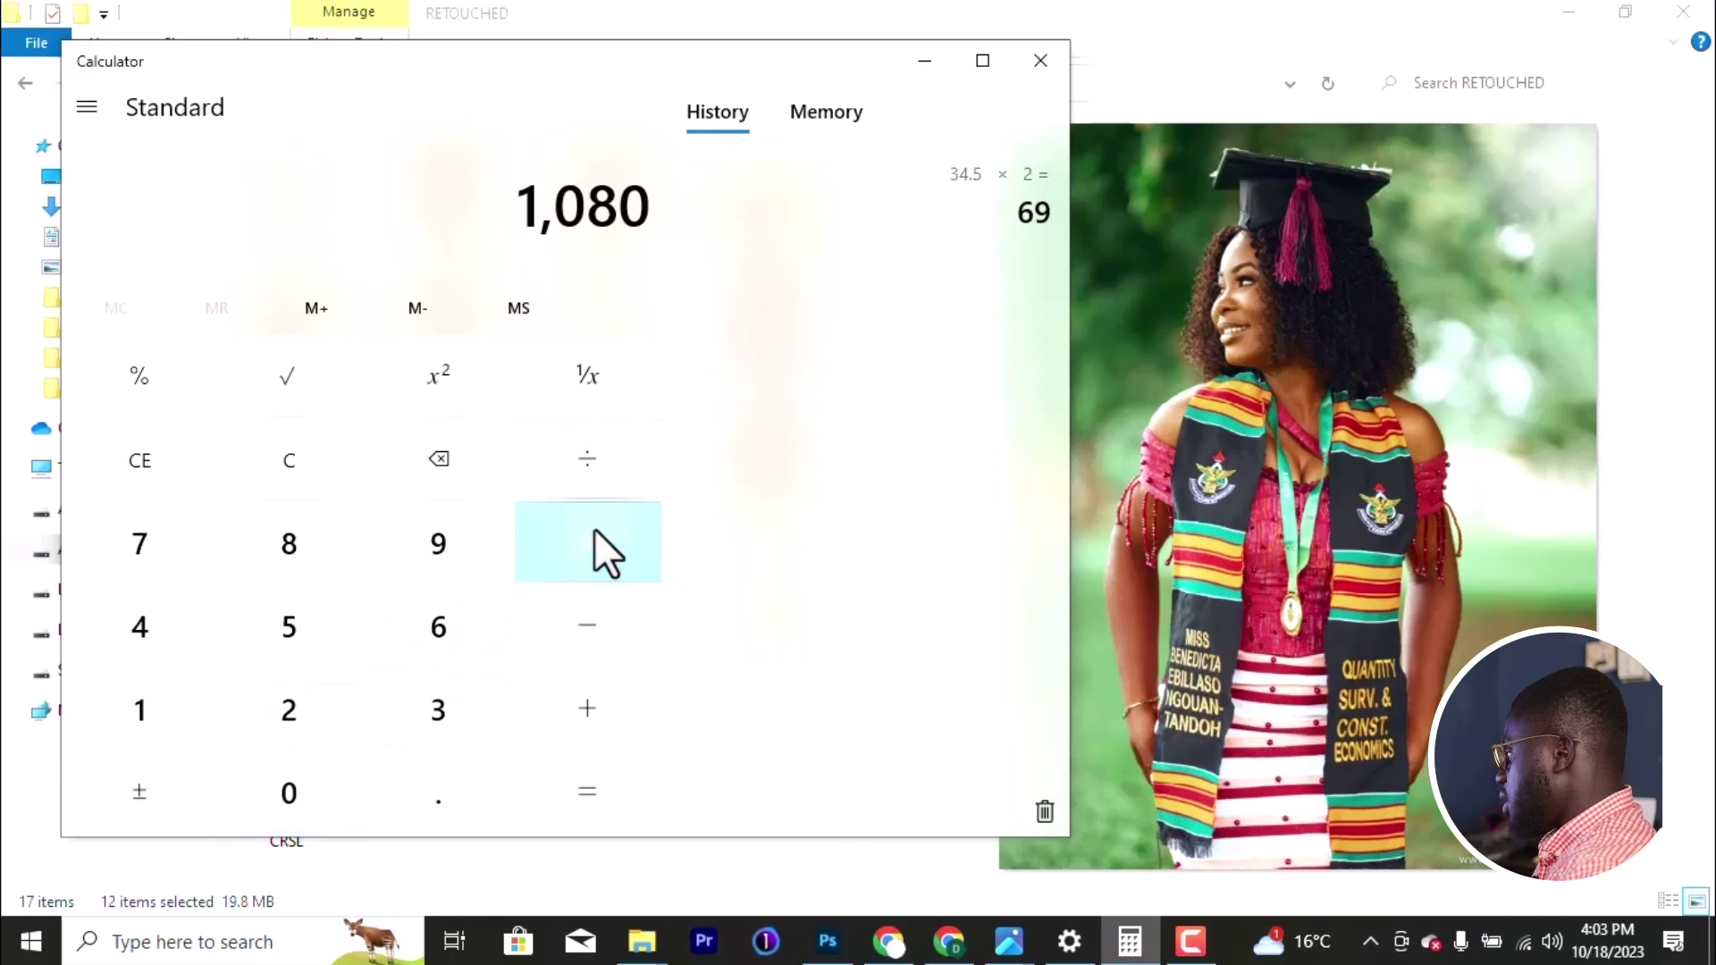
pyautogui.click(168, 703)
pyautogui.click(308, 786)
pyautogui.click(587, 791)
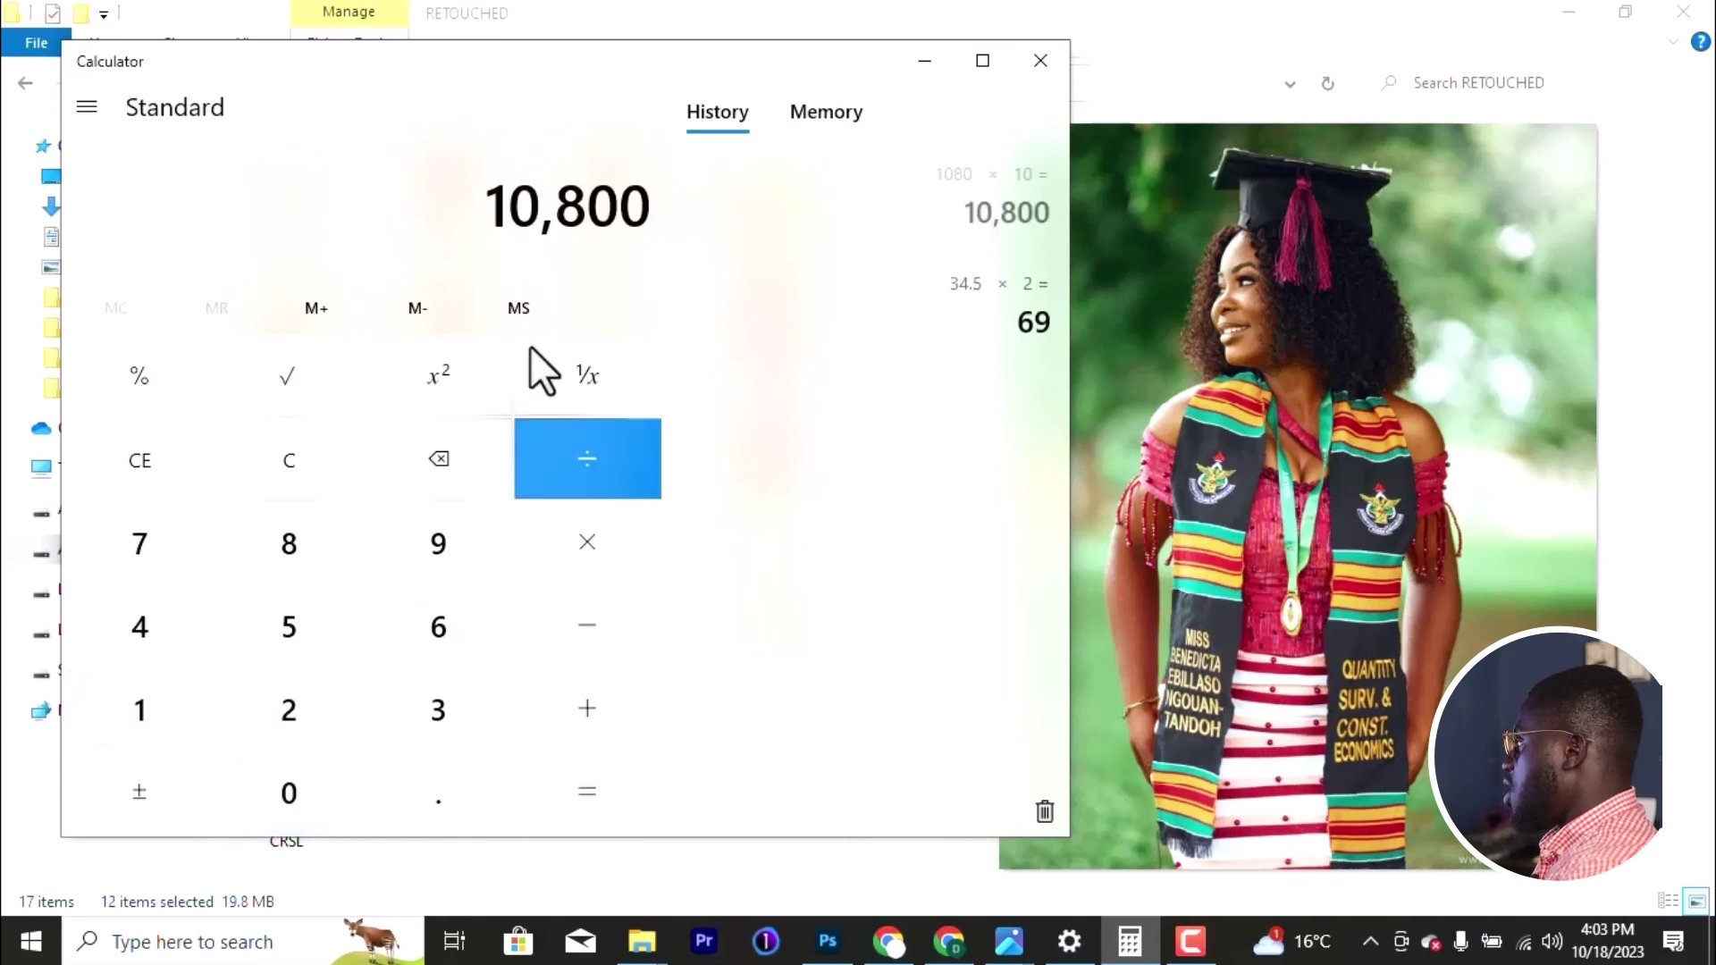
pyautogui.click(919, 18)
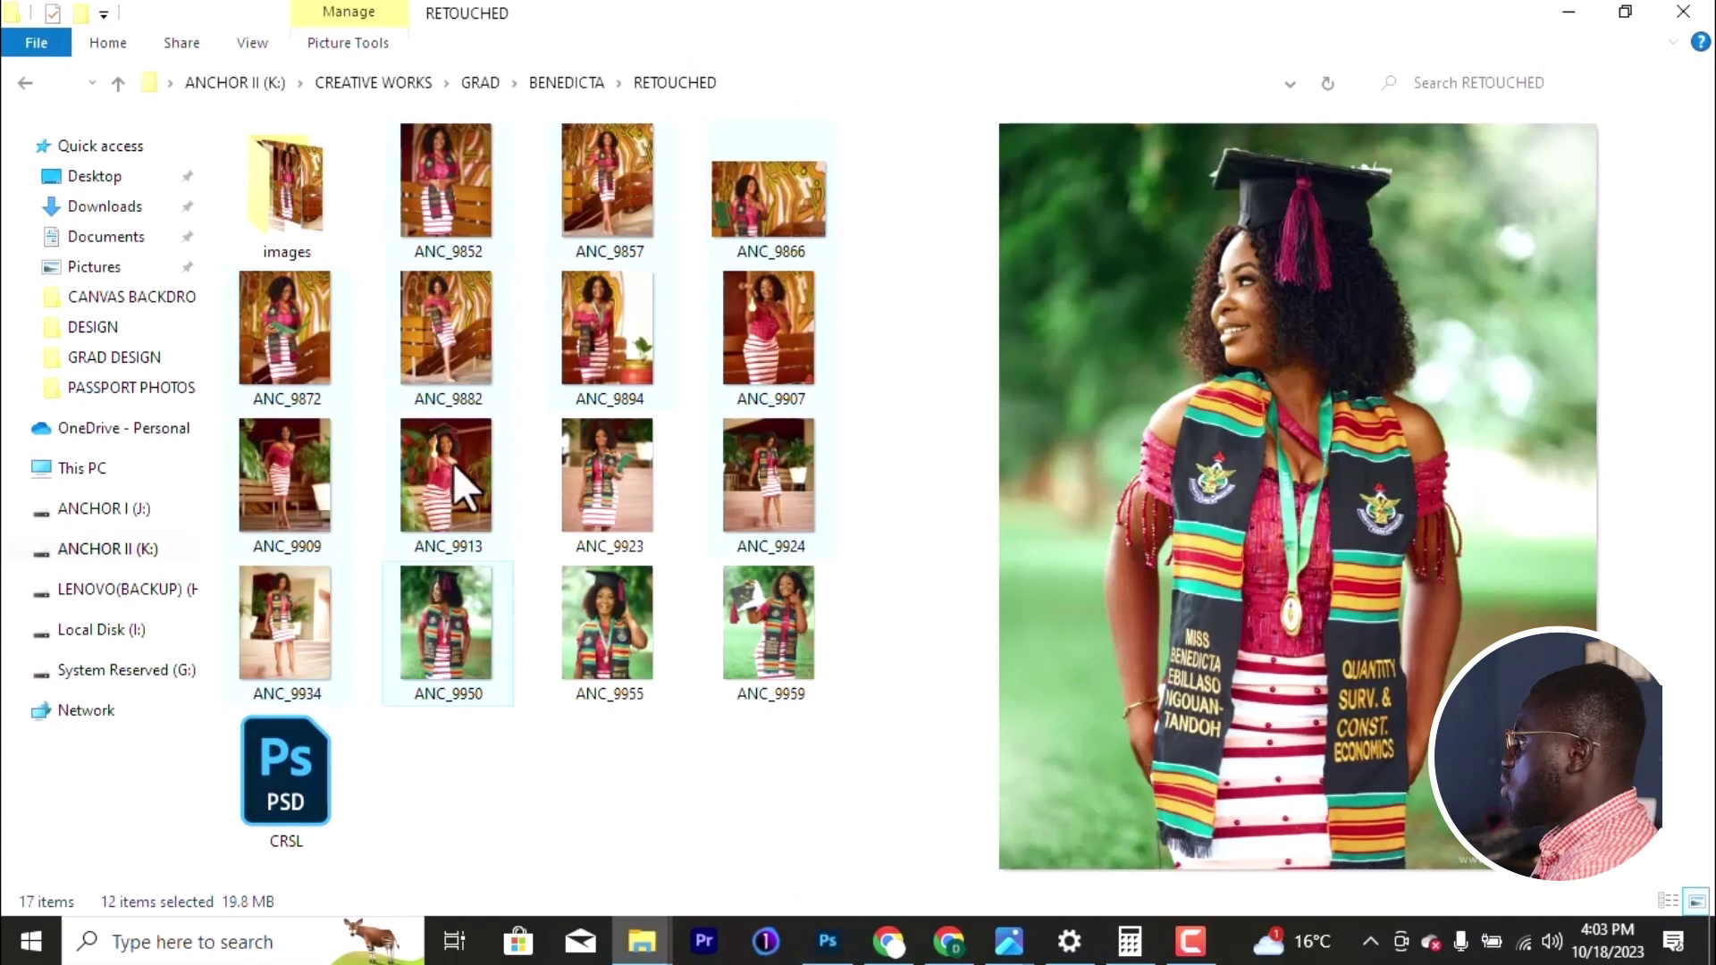
# Step: Create a new document 10800 pixels wide by 1350 pixels high in Photoshop
pyautogui.click(829, 942)
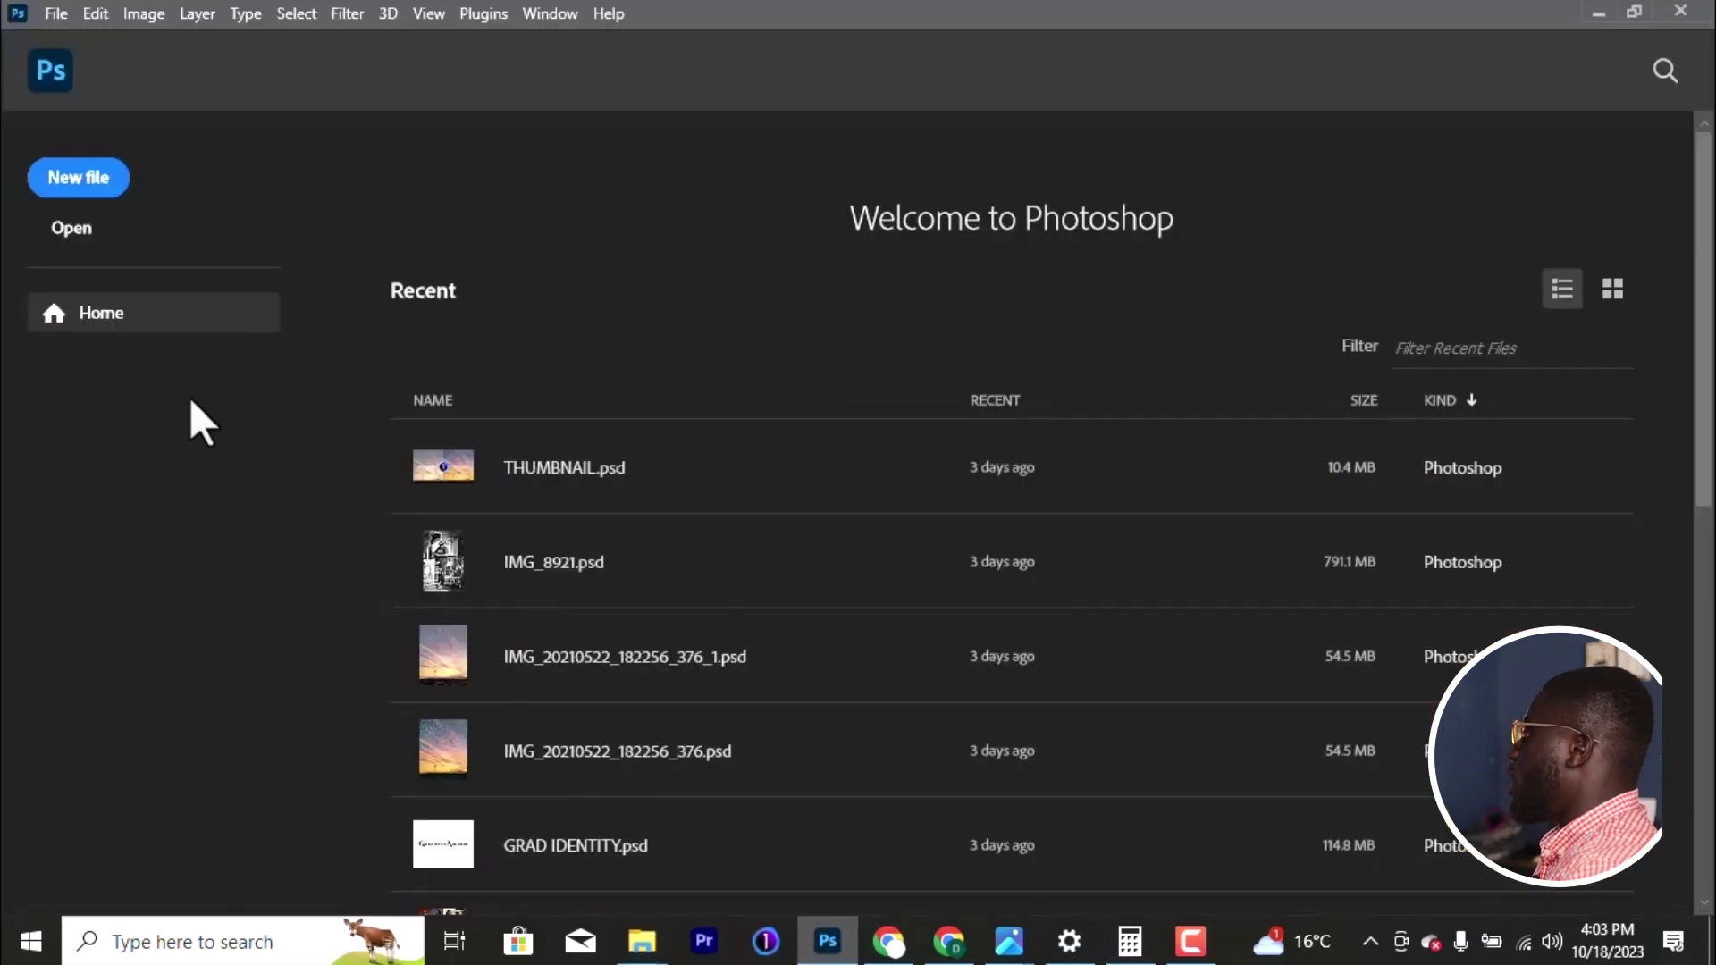
pyautogui.click(85, 192)
pyautogui.click(1448, 267)
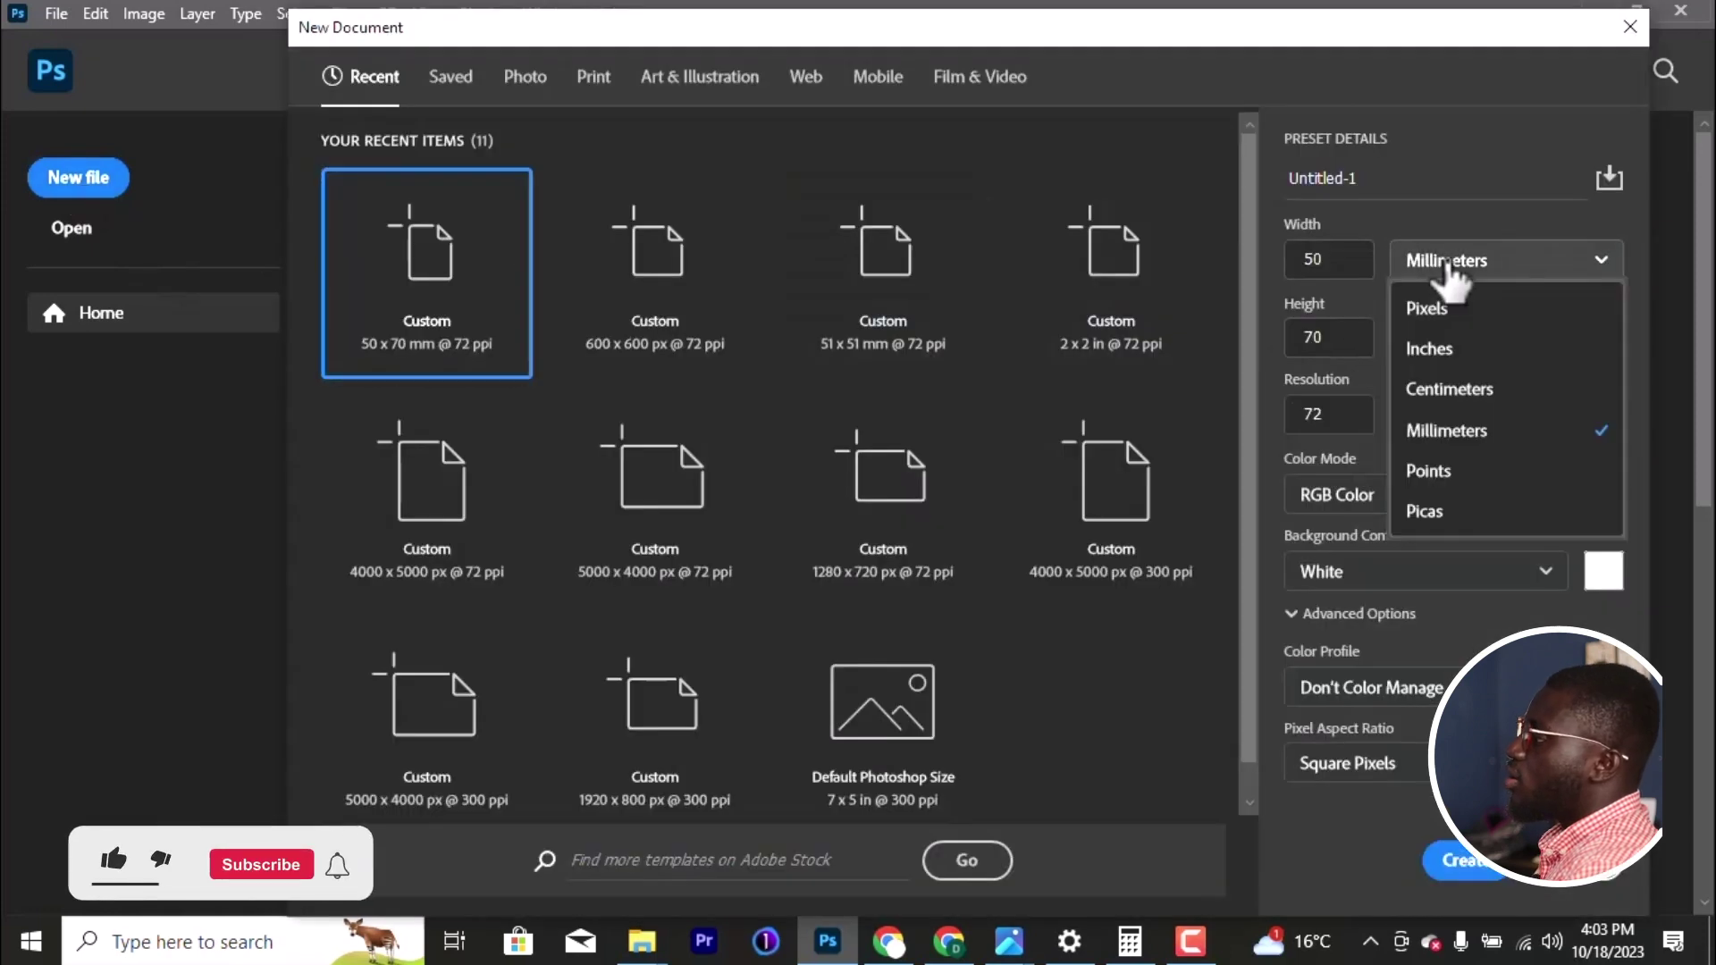
pyautogui.click(1430, 309)
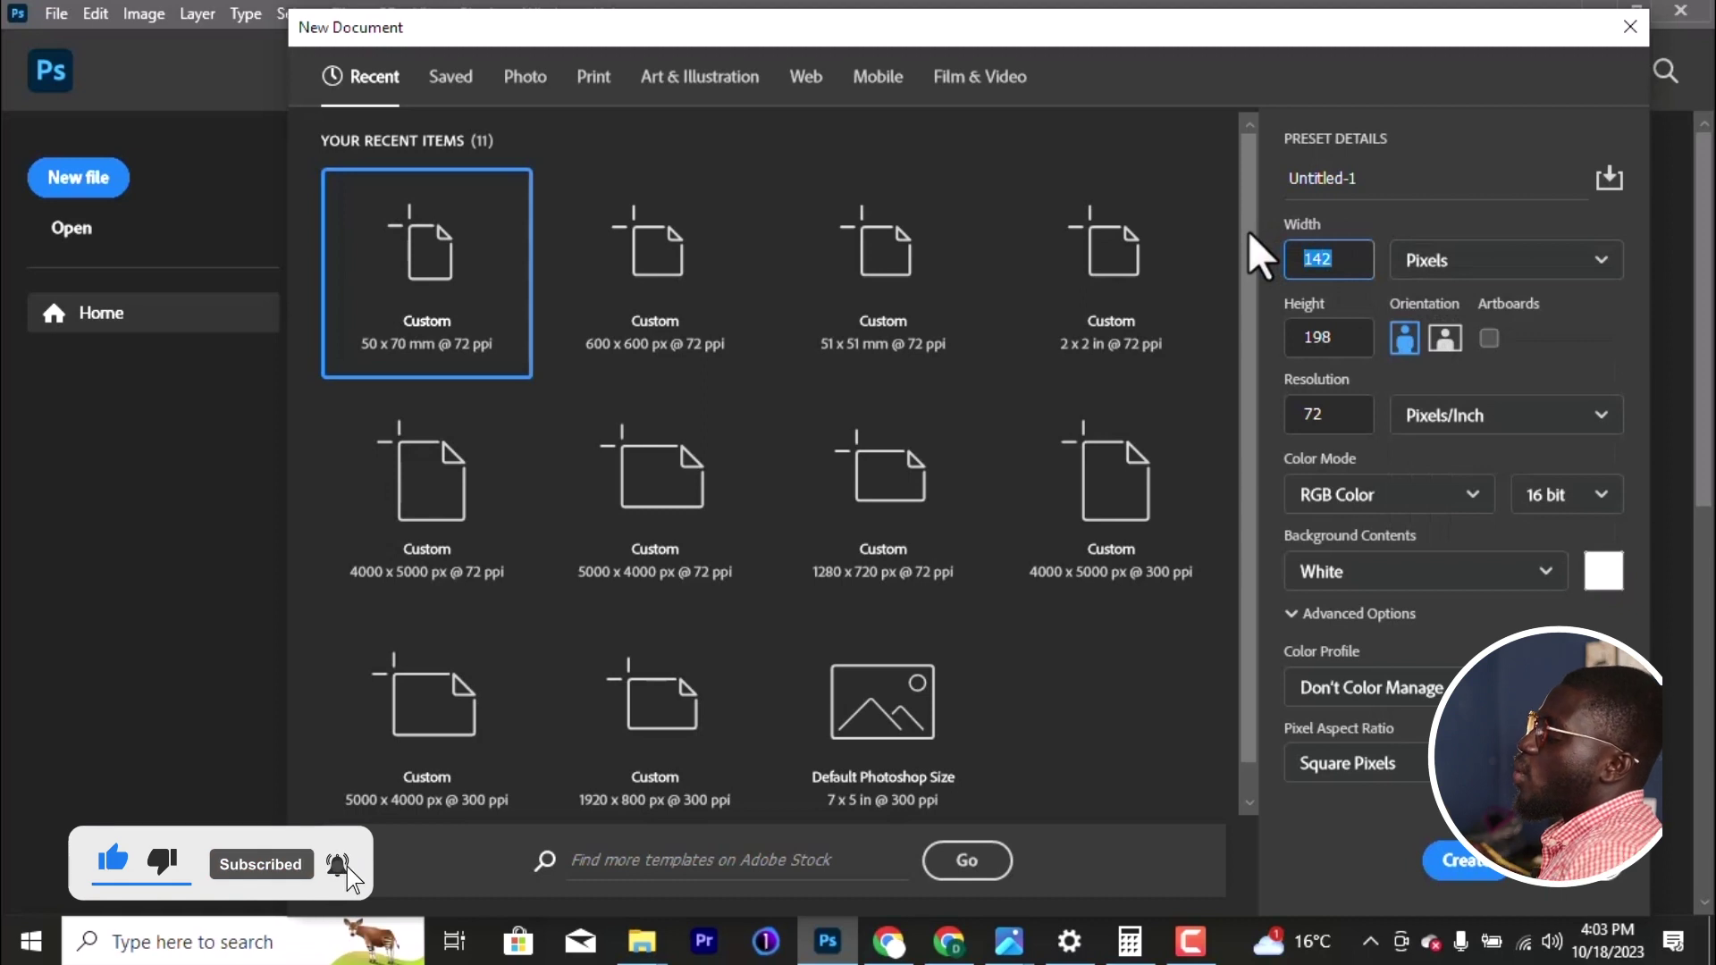
pyautogui.write('10800')
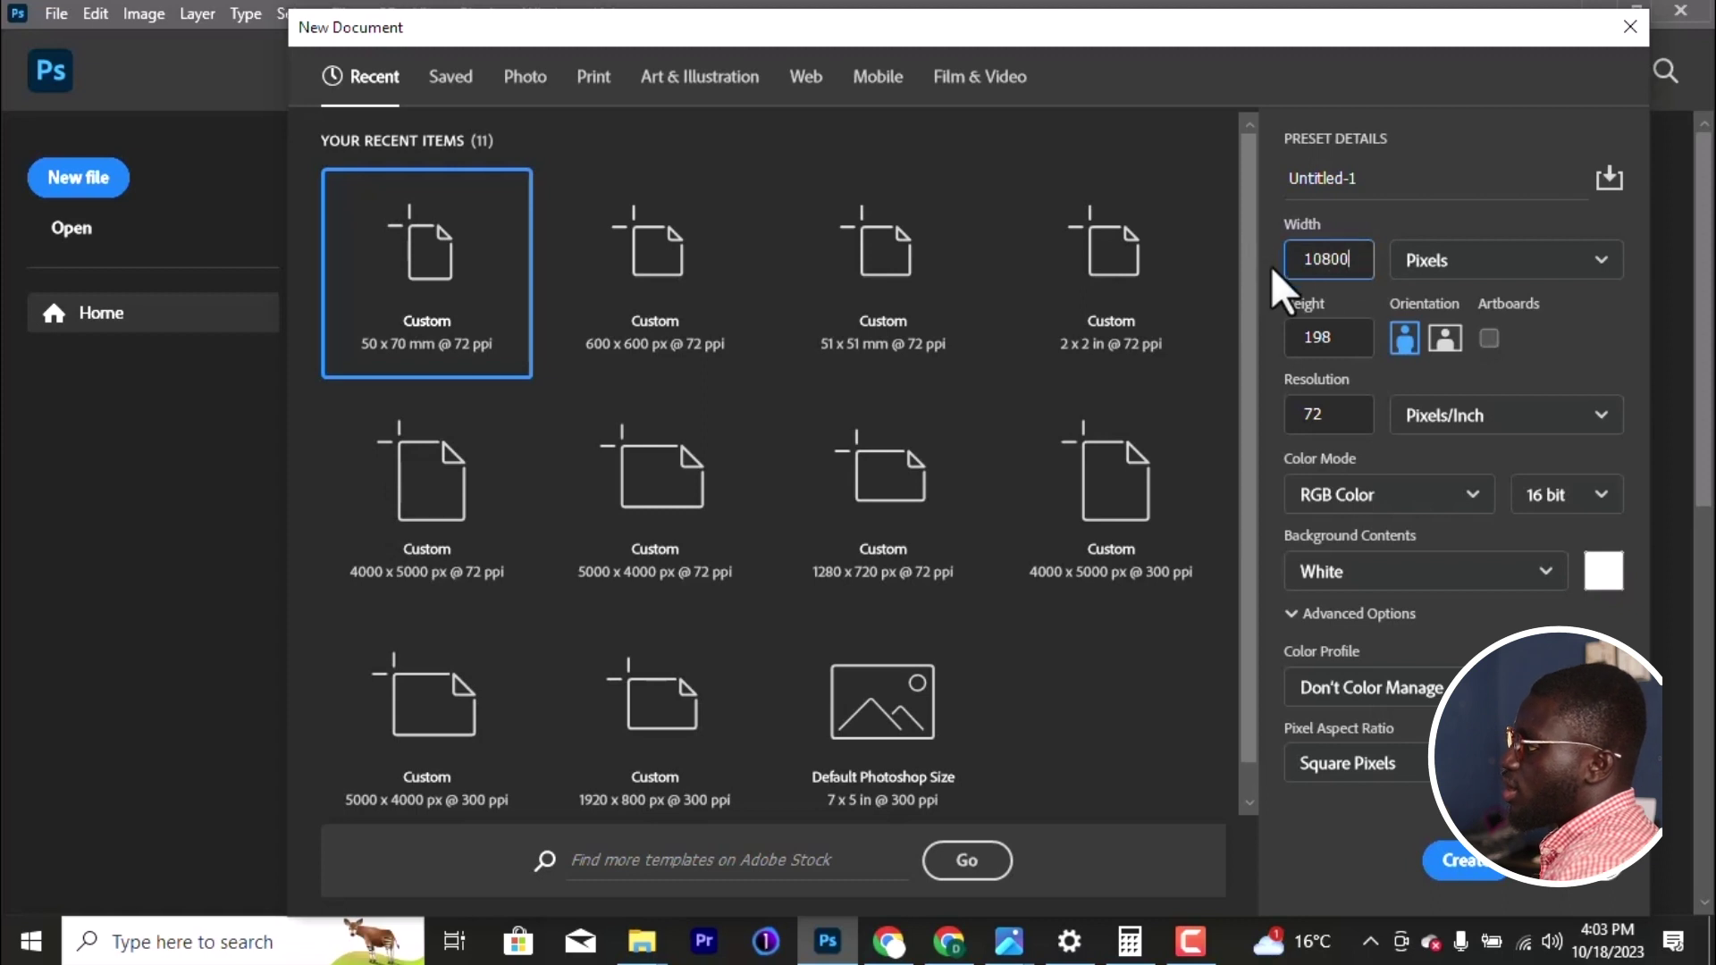
pyautogui.press('Tab')
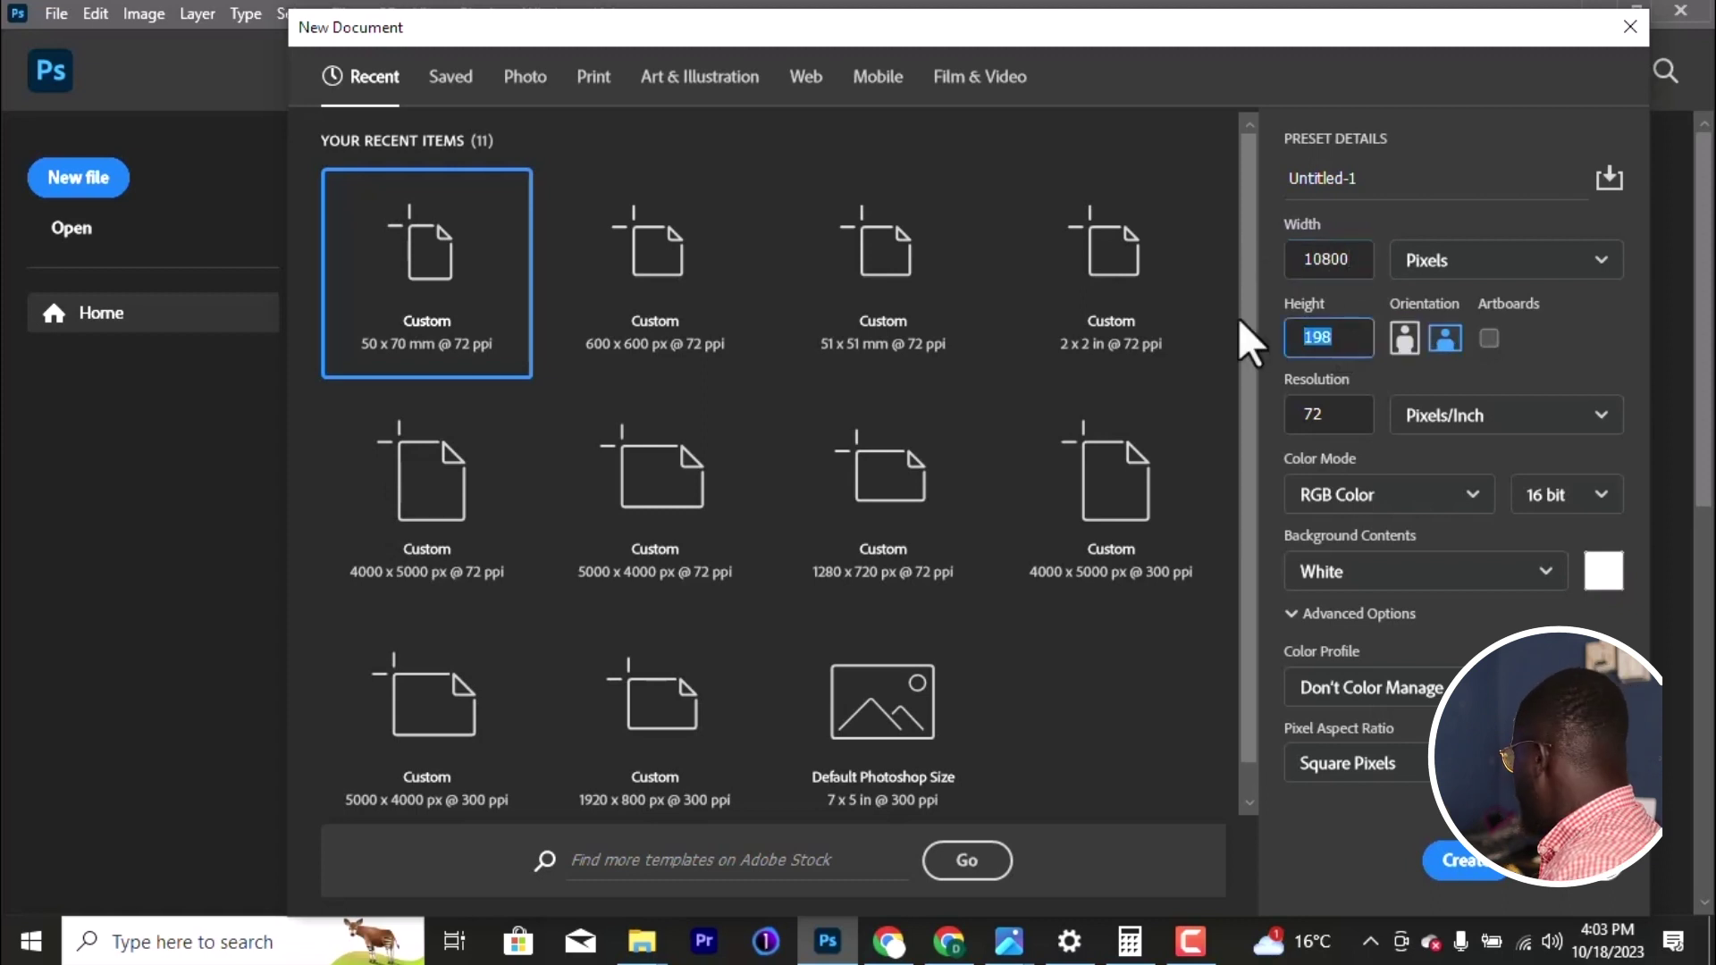
pyautogui.write('1350')
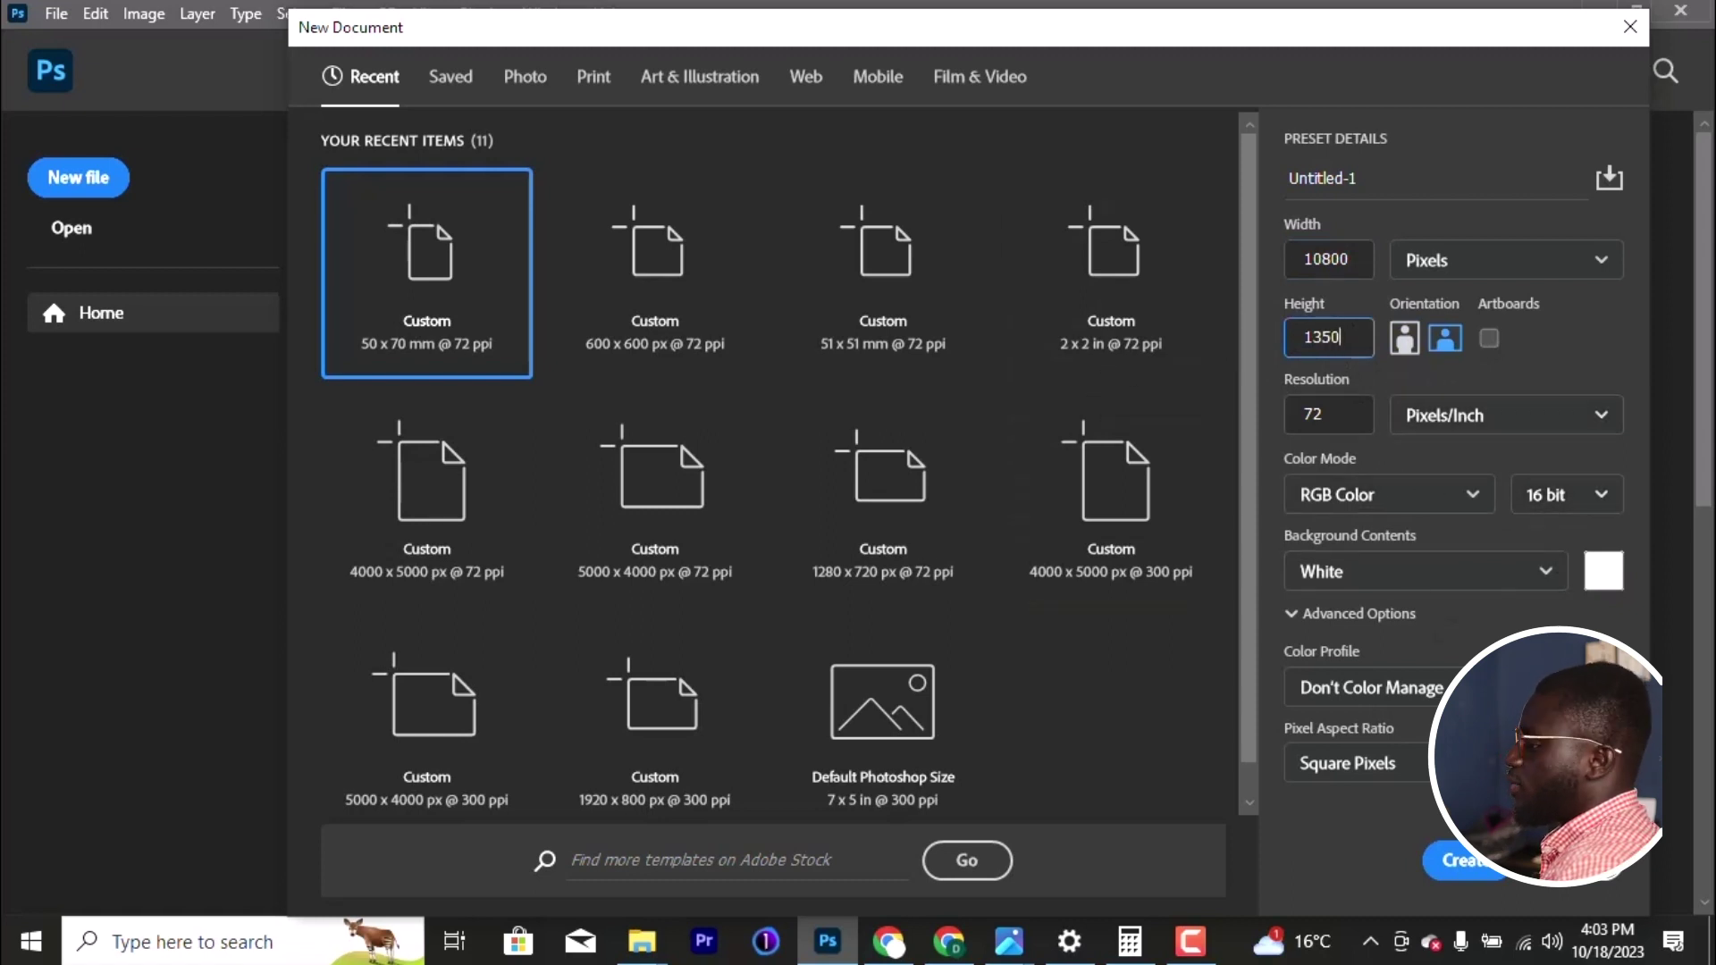
pyautogui.click(1466, 872)
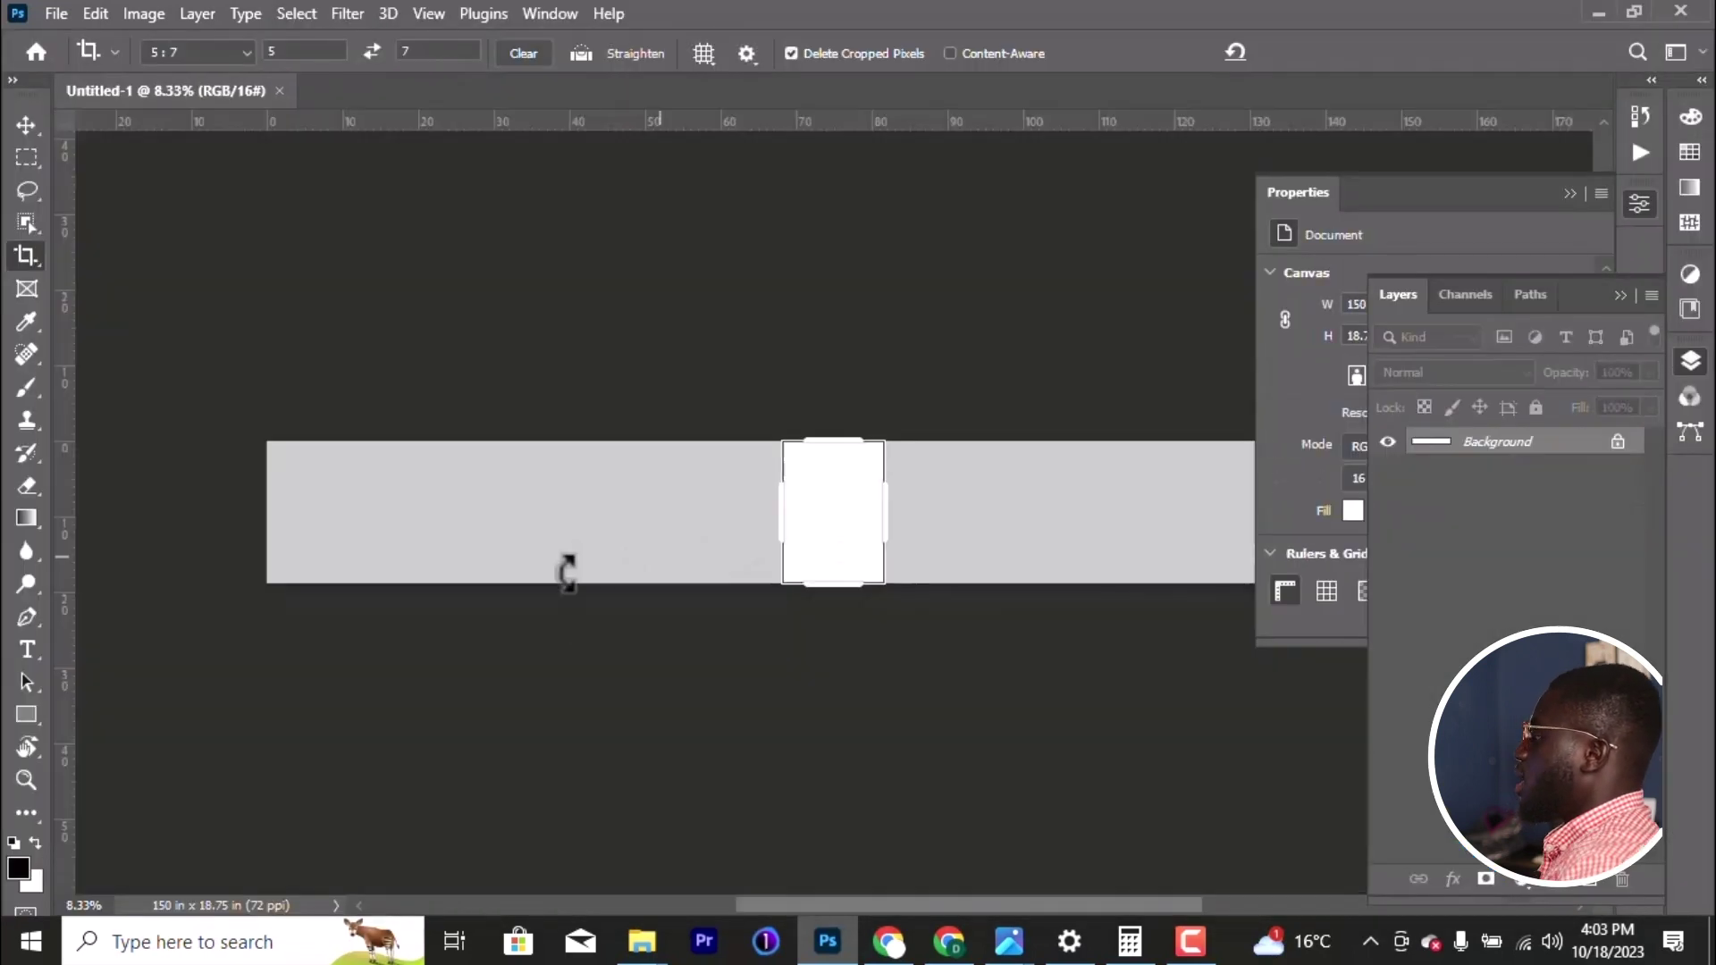
# Step: Switch to the Move tool, collapse the Properties and Layers panels, and return to the RETOUCHED folder
pyautogui.press('v')
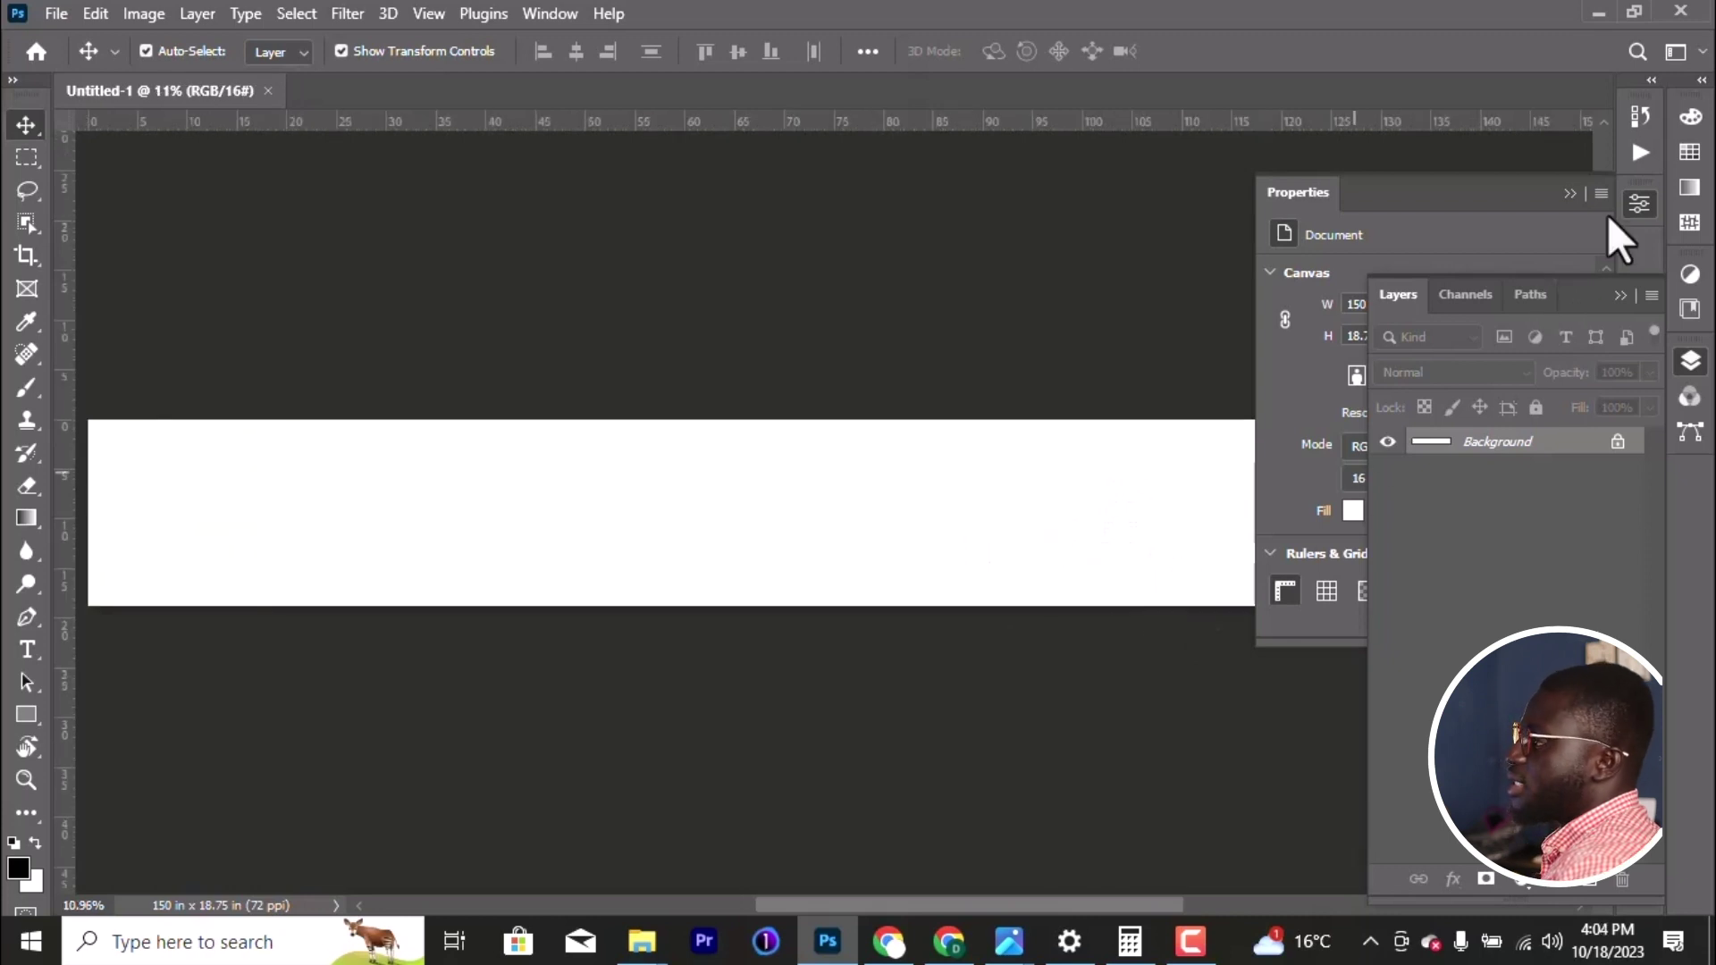
pyautogui.click(1635, 204)
pyautogui.click(1687, 367)
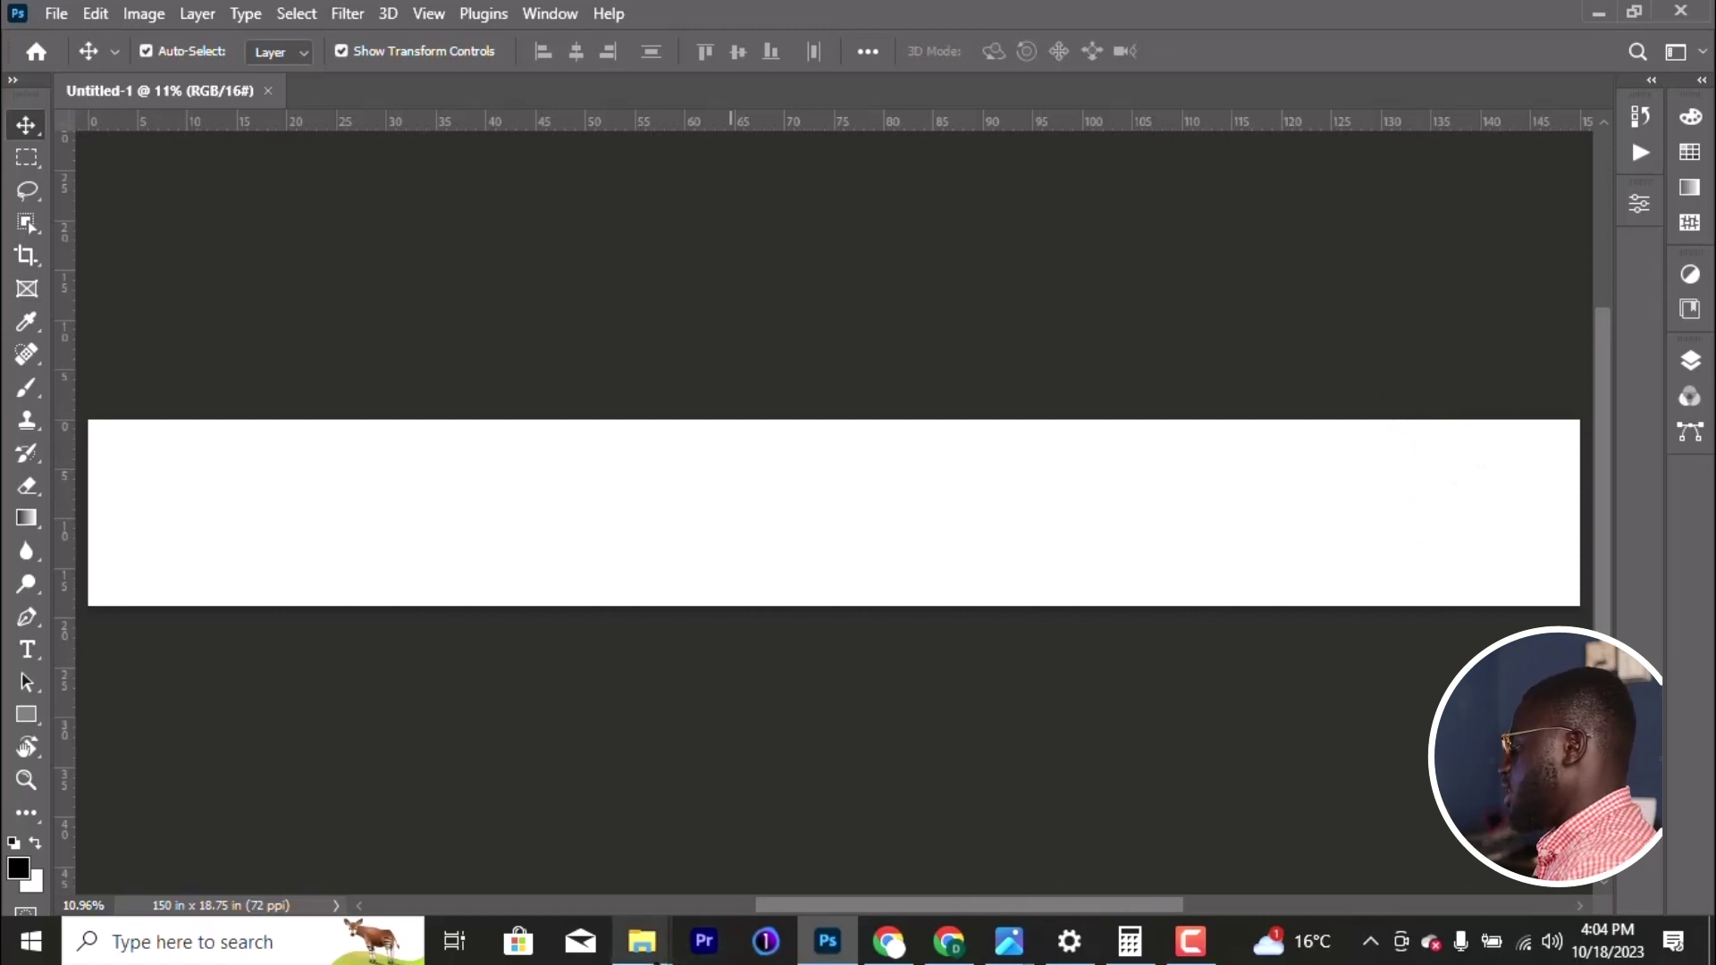
pyautogui.moveTo(642, 942)
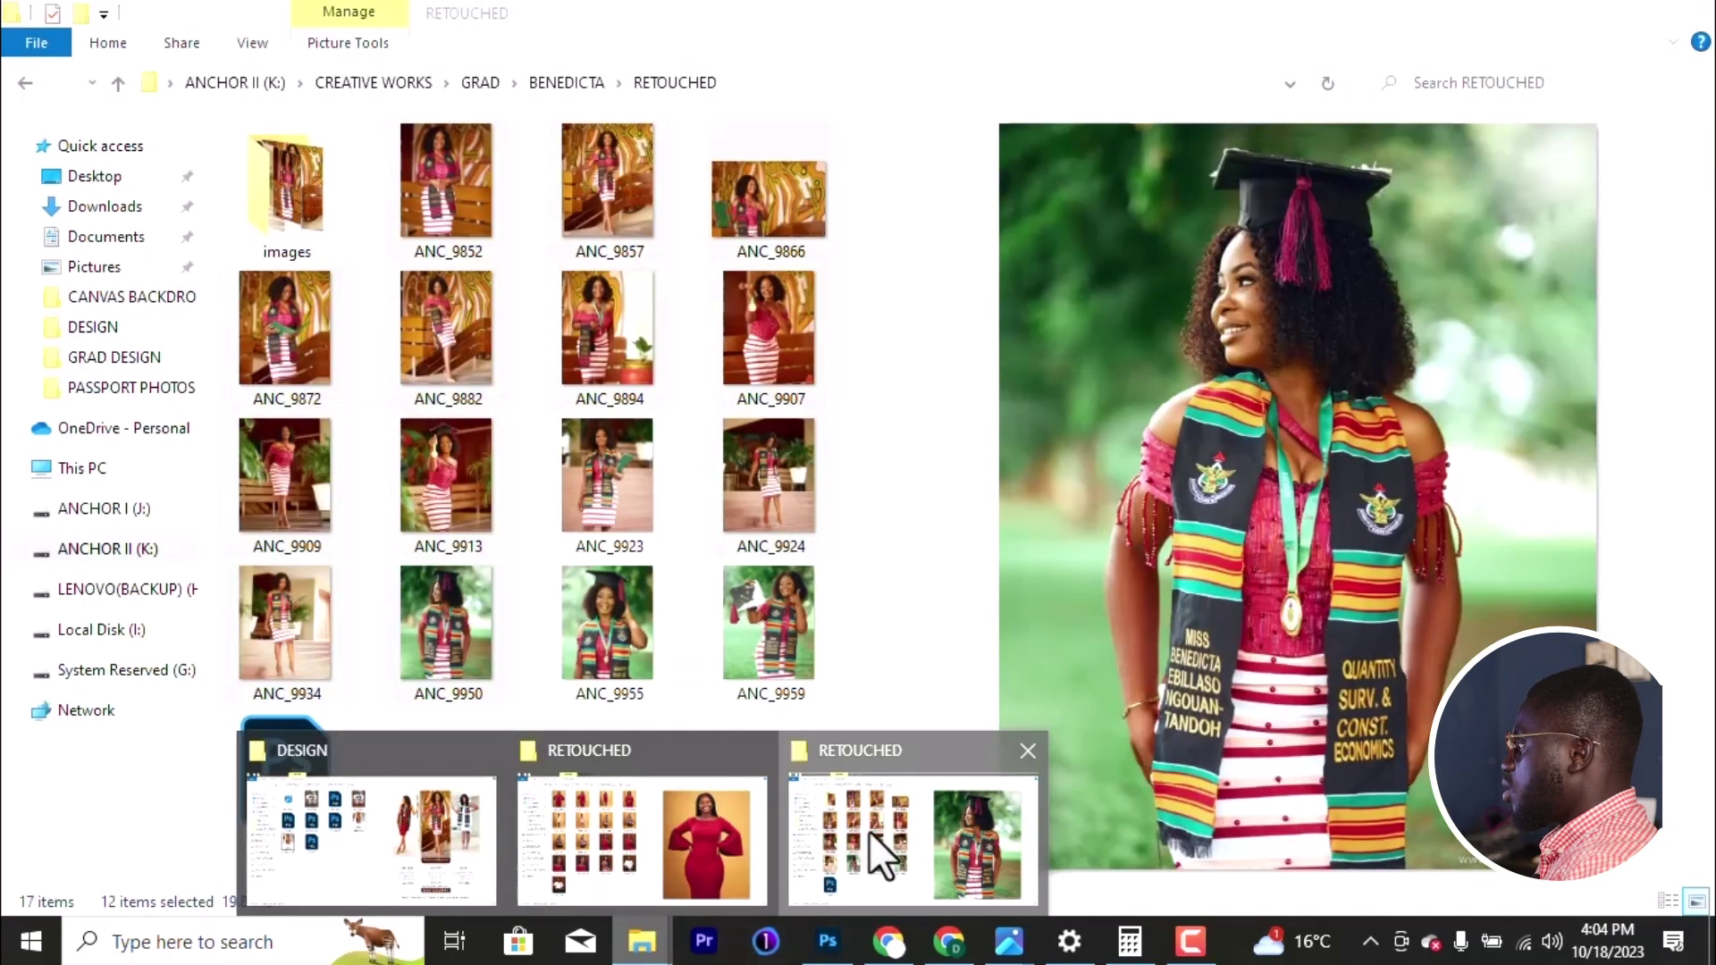
pyautogui.click(868, 831)
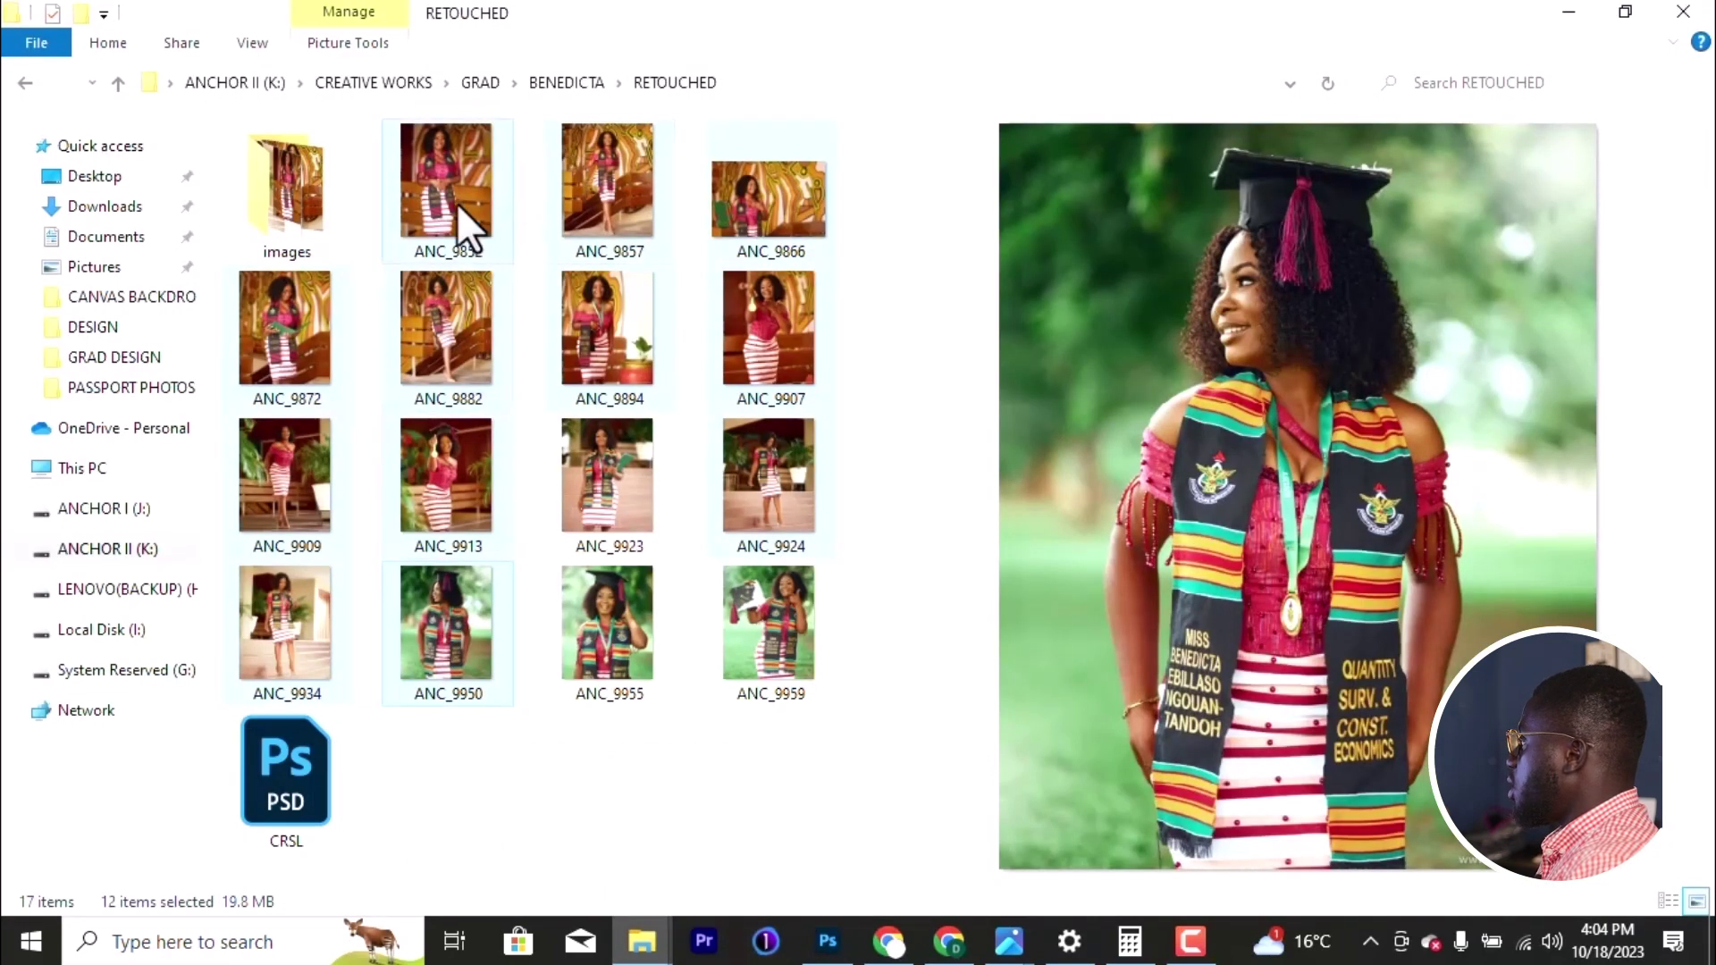
# Step: Drag the twelve selected RETOUCHED photos from File Explorer onto the Photoshop canvas
pyautogui.moveTo(458, 202); pyautogui.dragTo(703, 507)
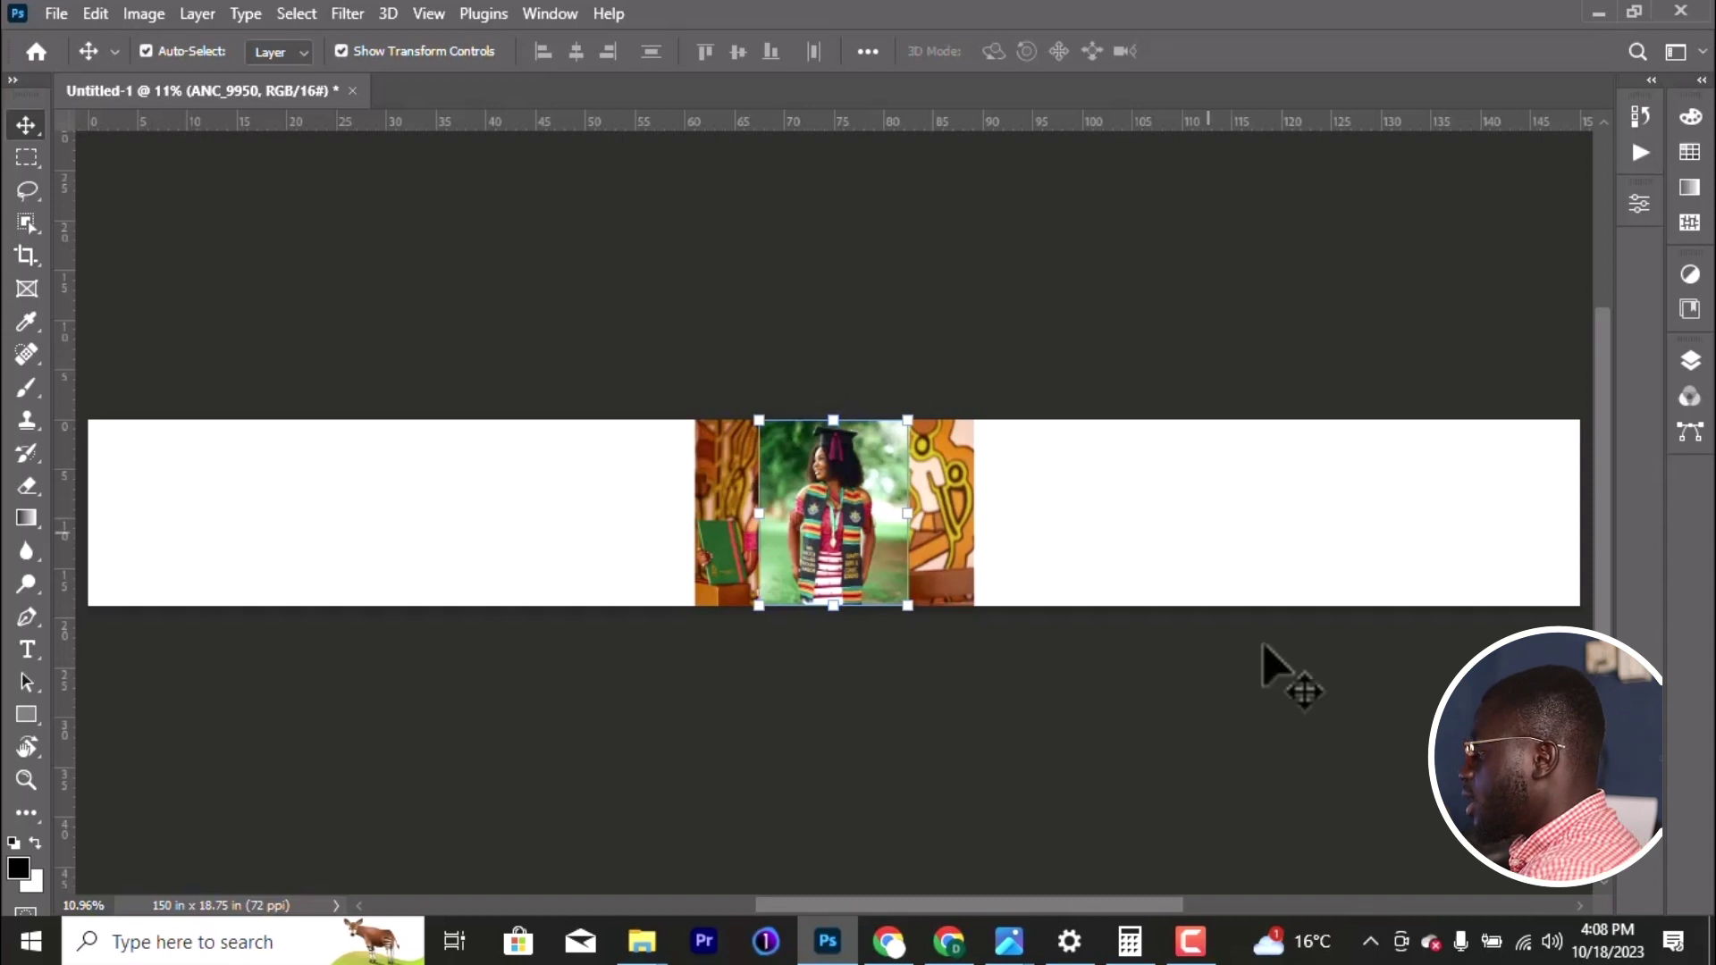
# Step: Spread the placed photos along the strip, putting the orange-stairs photo at the left edge
pyautogui.moveTo(808, 537); pyautogui.dragTo(1133, 530)
pyautogui.moveTo(873, 567); pyautogui.dragTo(1513, 536)
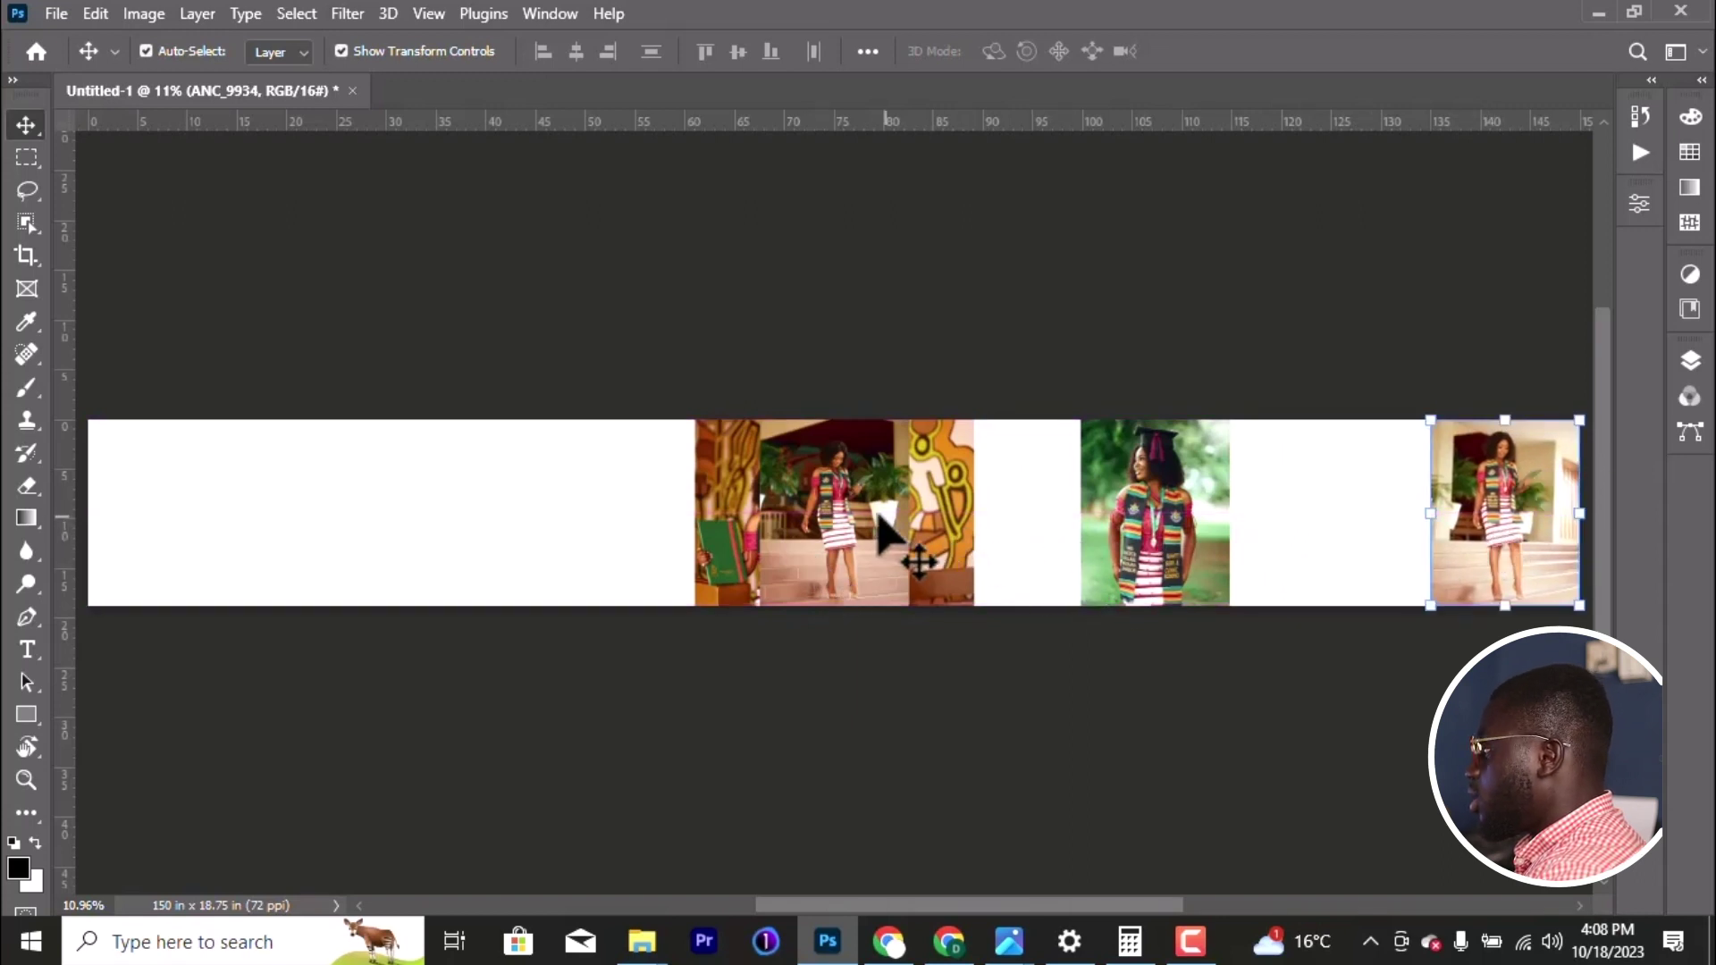
pyautogui.moveTo(894, 537); pyautogui.dragTo(1373, 533)
pyautogui.moveTo(809, 535); pyautogui.dragTo(402, 523)
pyautogui.moveTo(891, 500); pyautogui.dragTo(702, 484)
pyautogui.moveTo(1000, 469); pyautogui.dragTo(1079, 465)
pyautogui.moveTo(802, 499); pyautogui.dragTo(405, 482)
pyautogui.moveTo(285, 499); pyautogui.dragTo(152, 510)
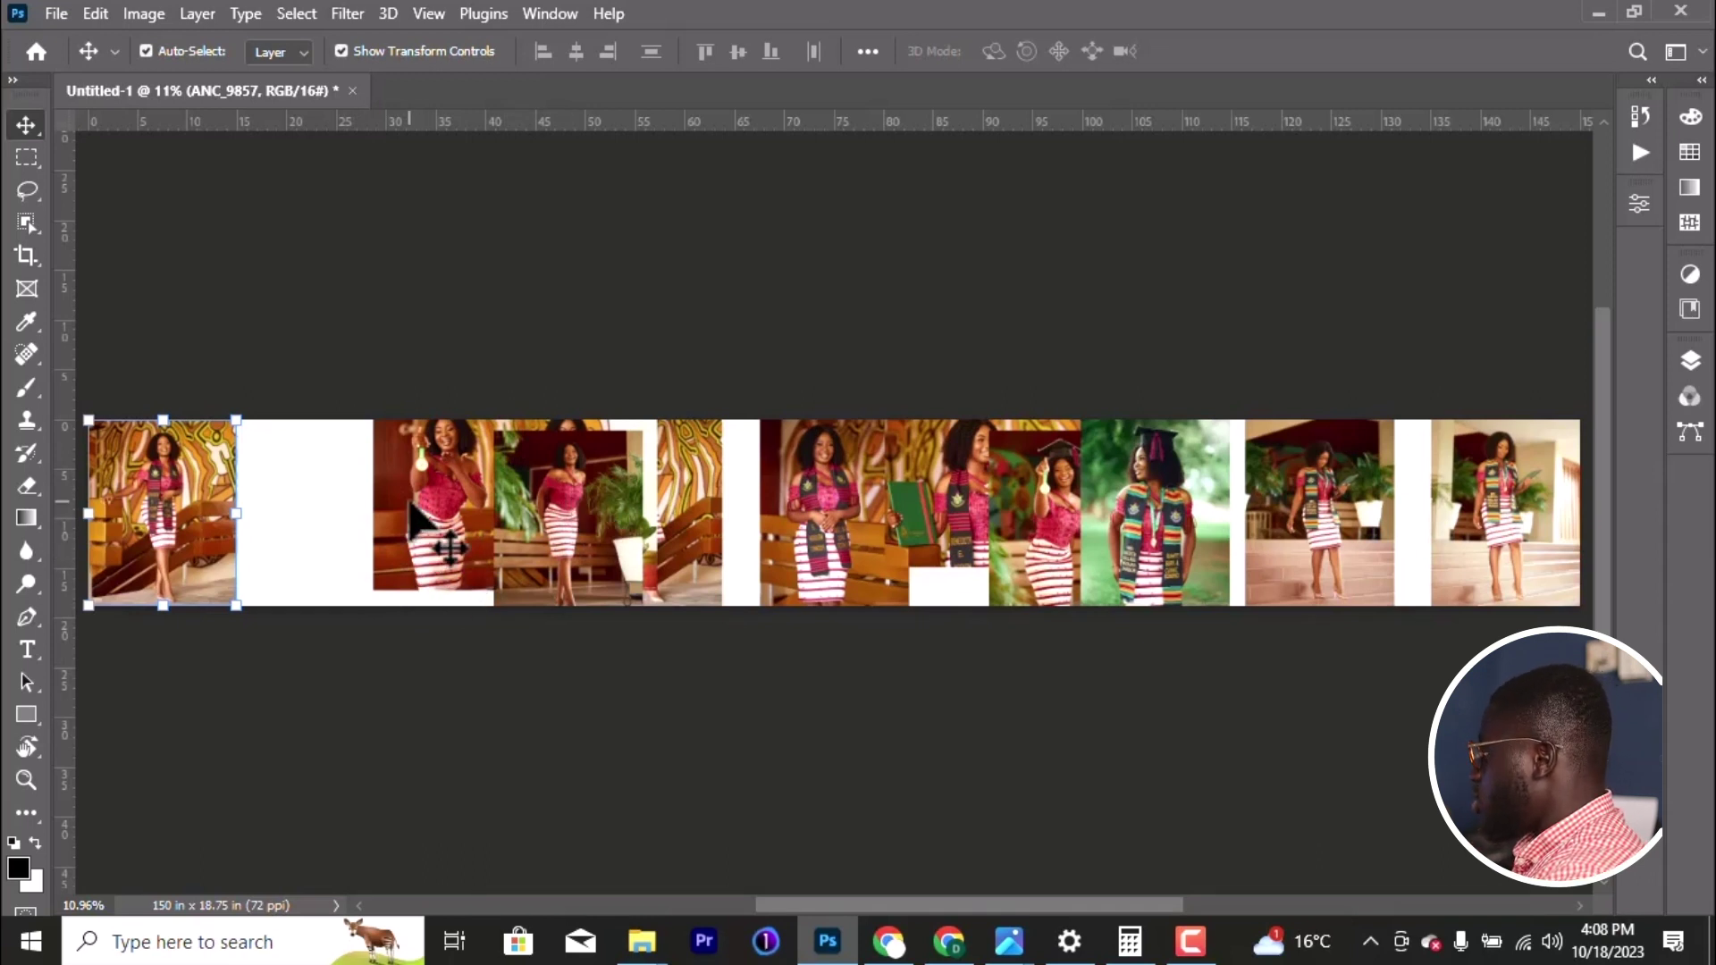
pyautogui.moveTo(574, 501); pyautogui.dragTo(331, 481)
pyautogui.moveTo(540, 523); pyautogui.dragTo(465, 519)
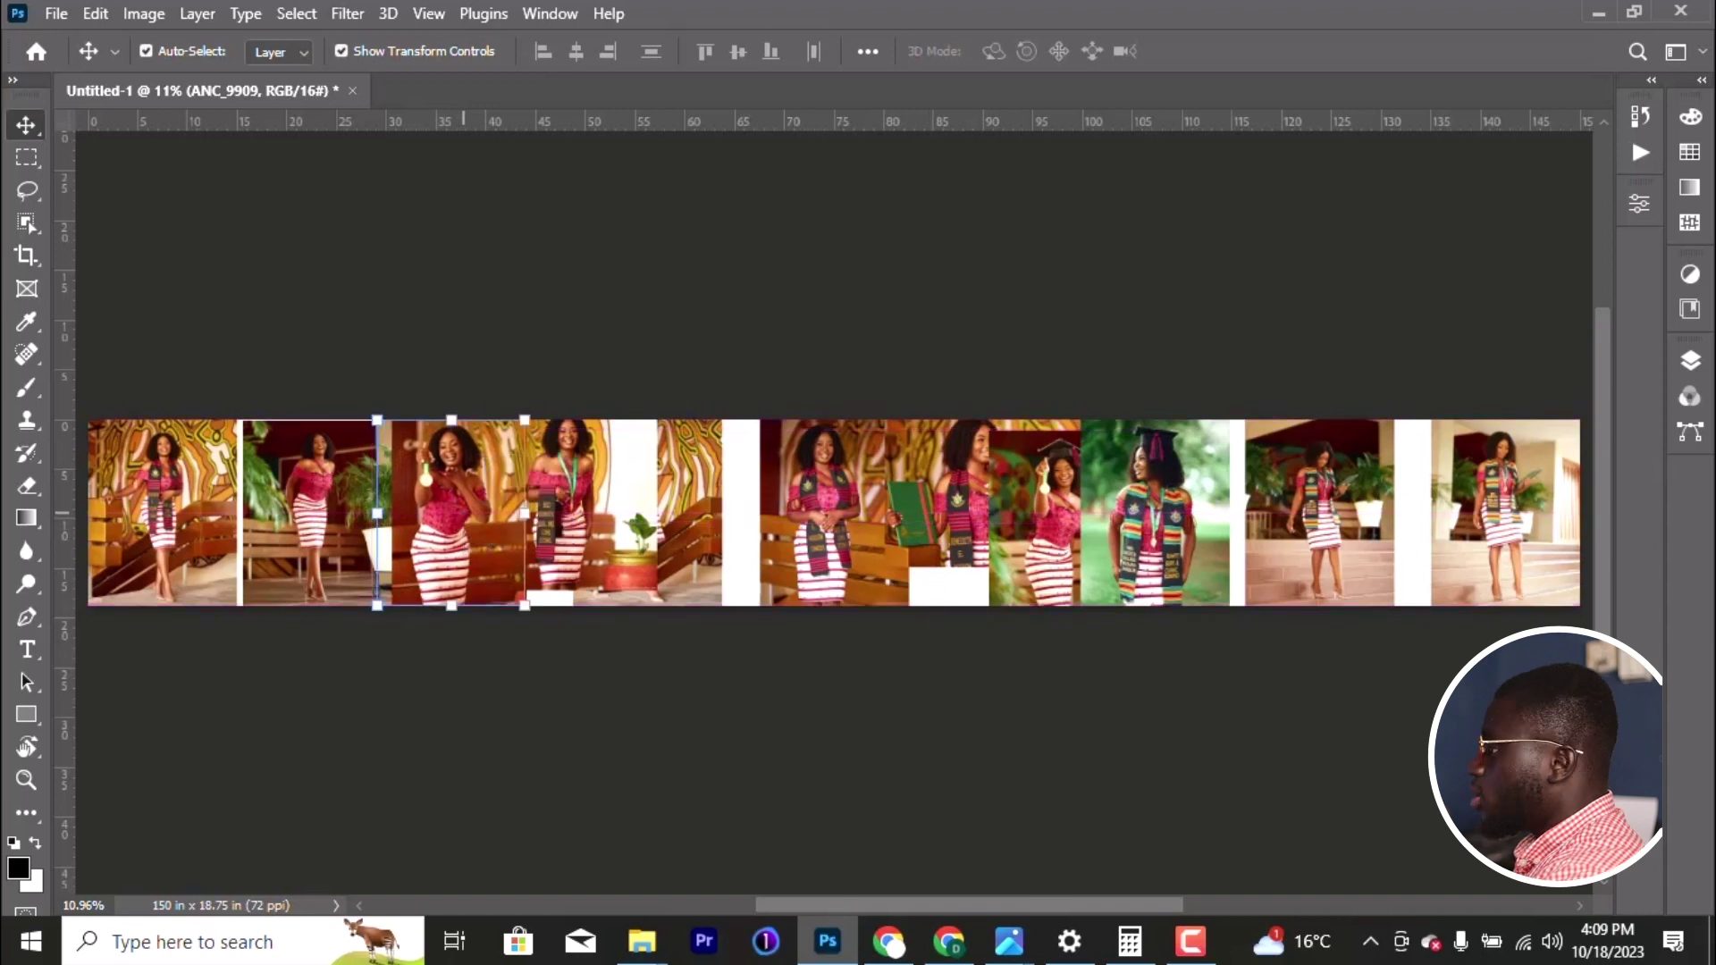
# Step: Move the ANC_9907 layer lower in the stack and shrink that photo to about a fifth
pyautogui.click(1690, 362)
pyautogui.moveTo(1563, 590); pyautogui.dragTo(1520, 688)
pyautogui.moveTo(467, 543); pyautogui.dragTo(234, 541)
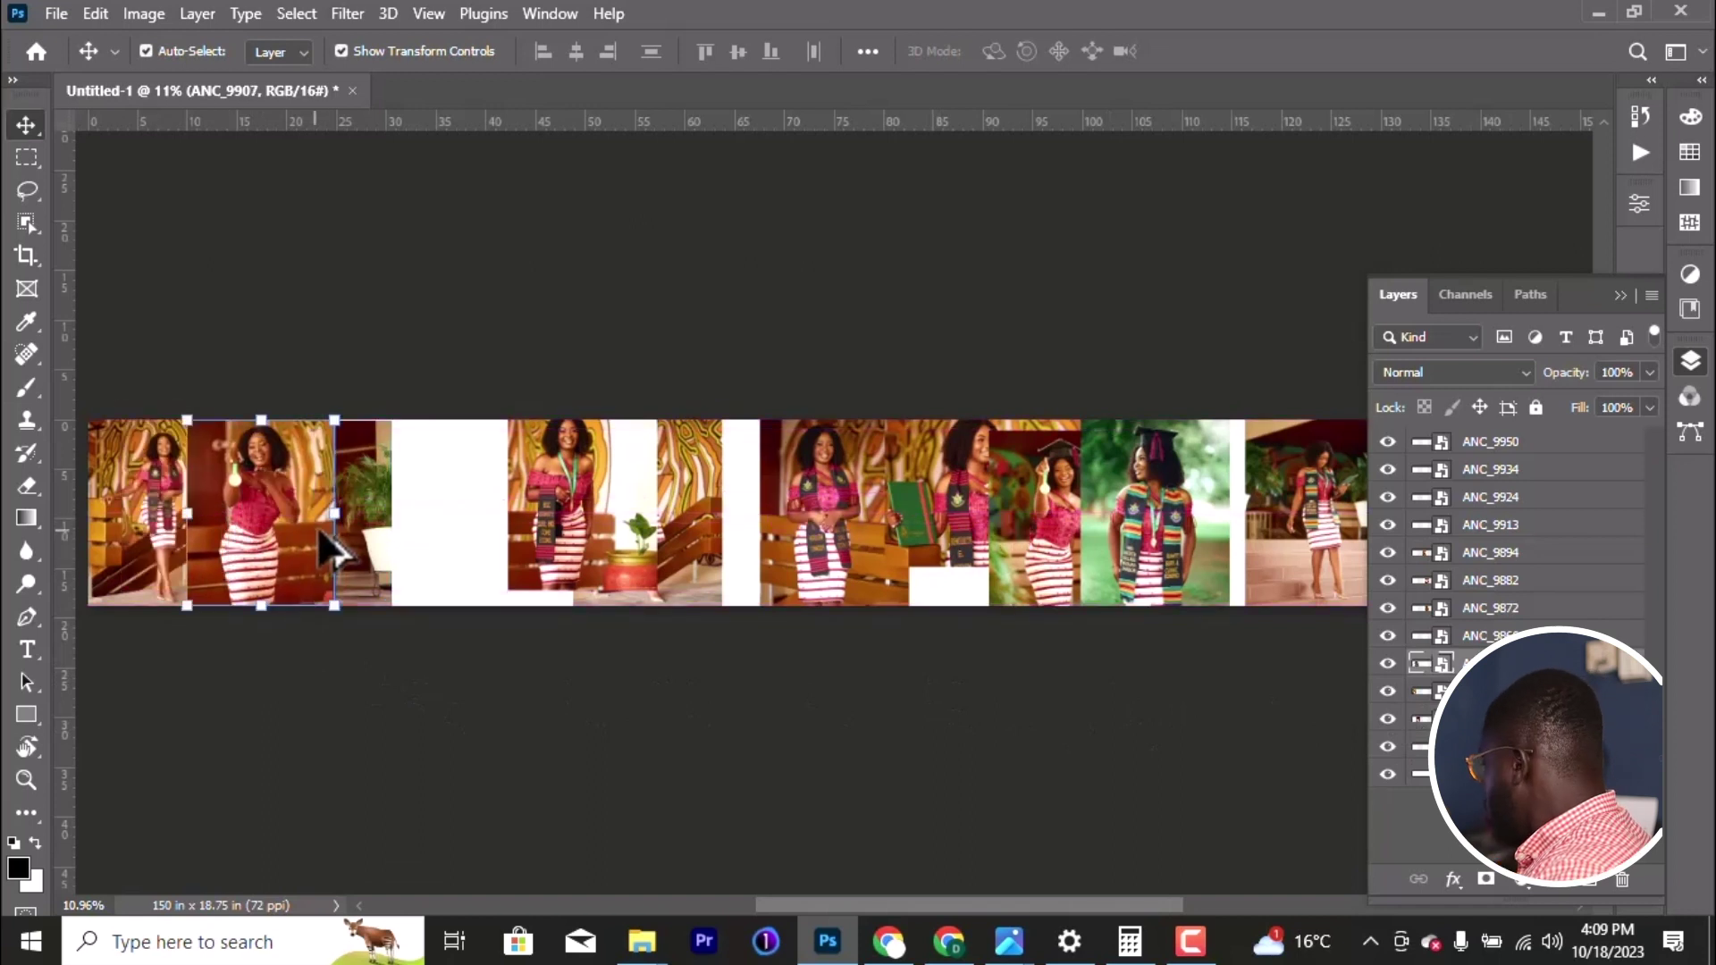
pyautogui.moveTo(328, 513); pyautogui.dragTo(245, 555)
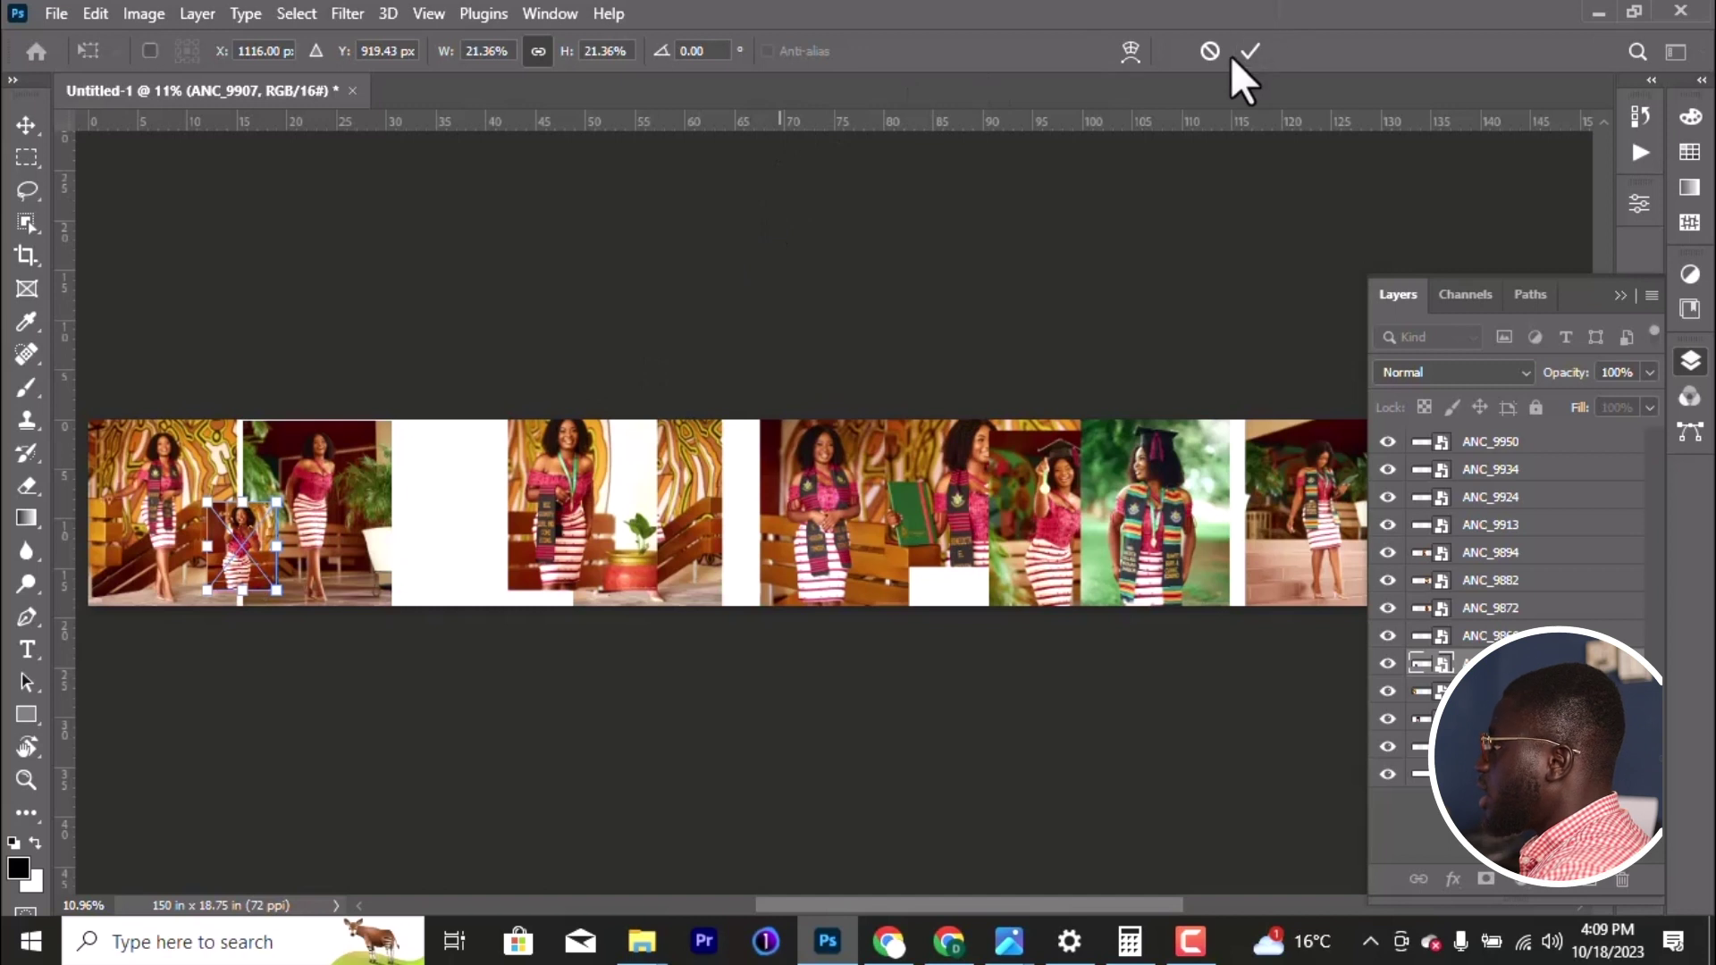
pyautogui.click(1259, 52)
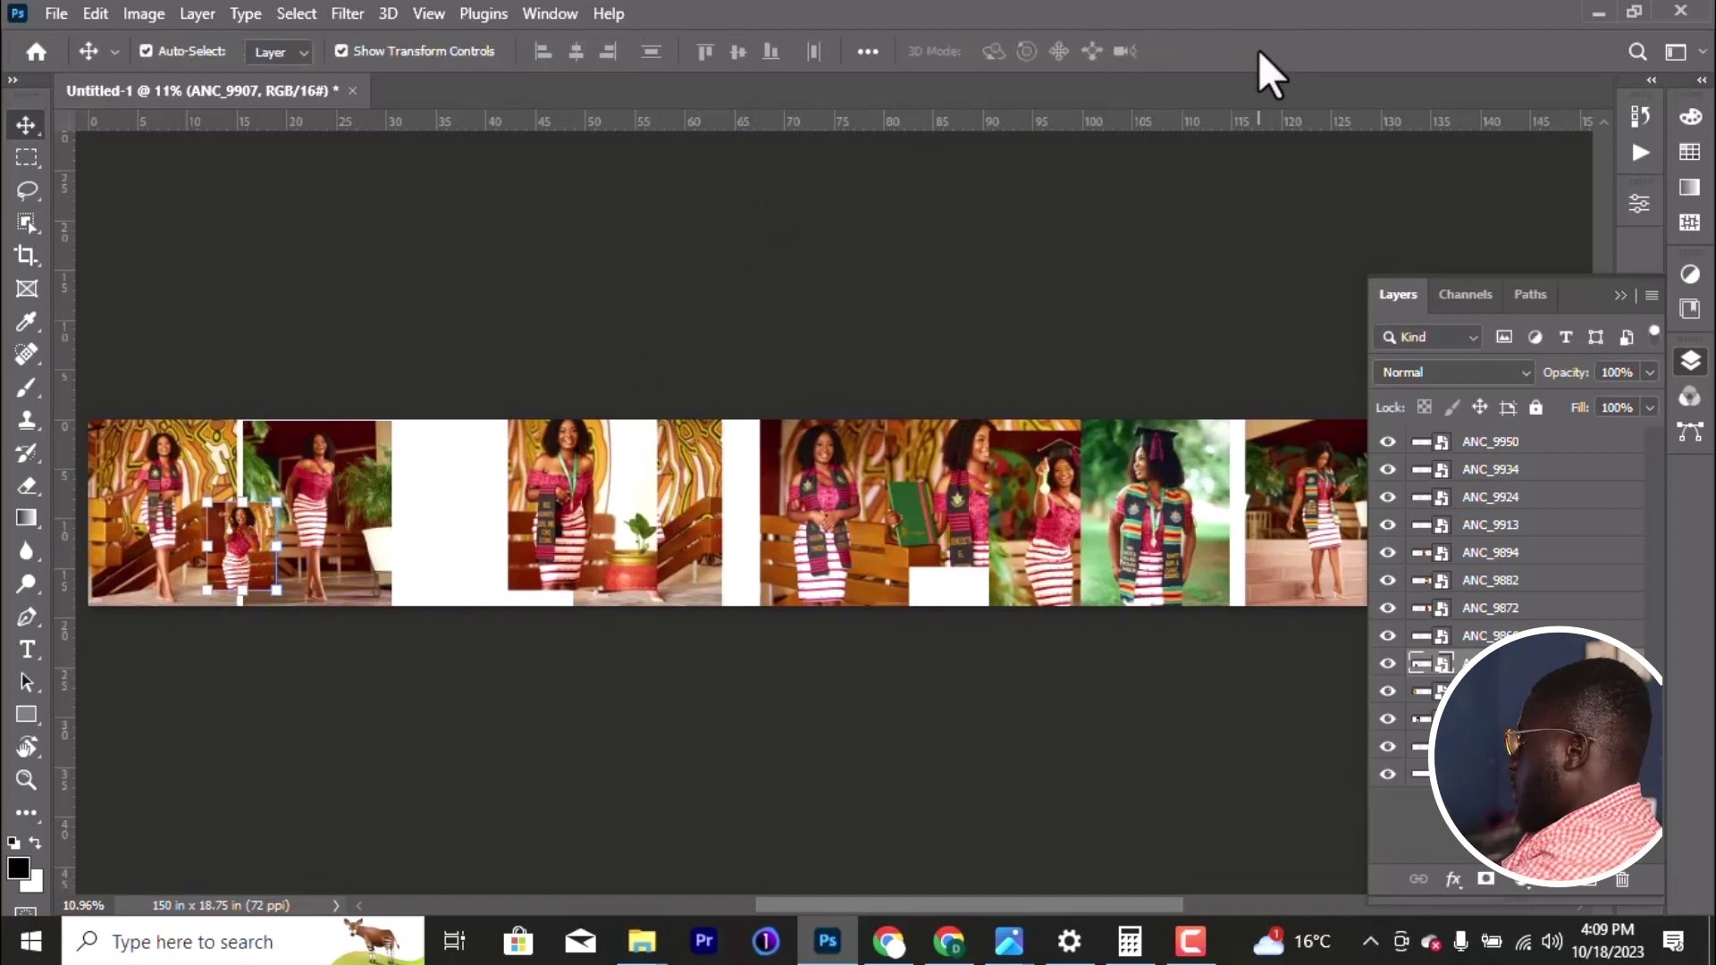
pyautogui.click(582, 287)
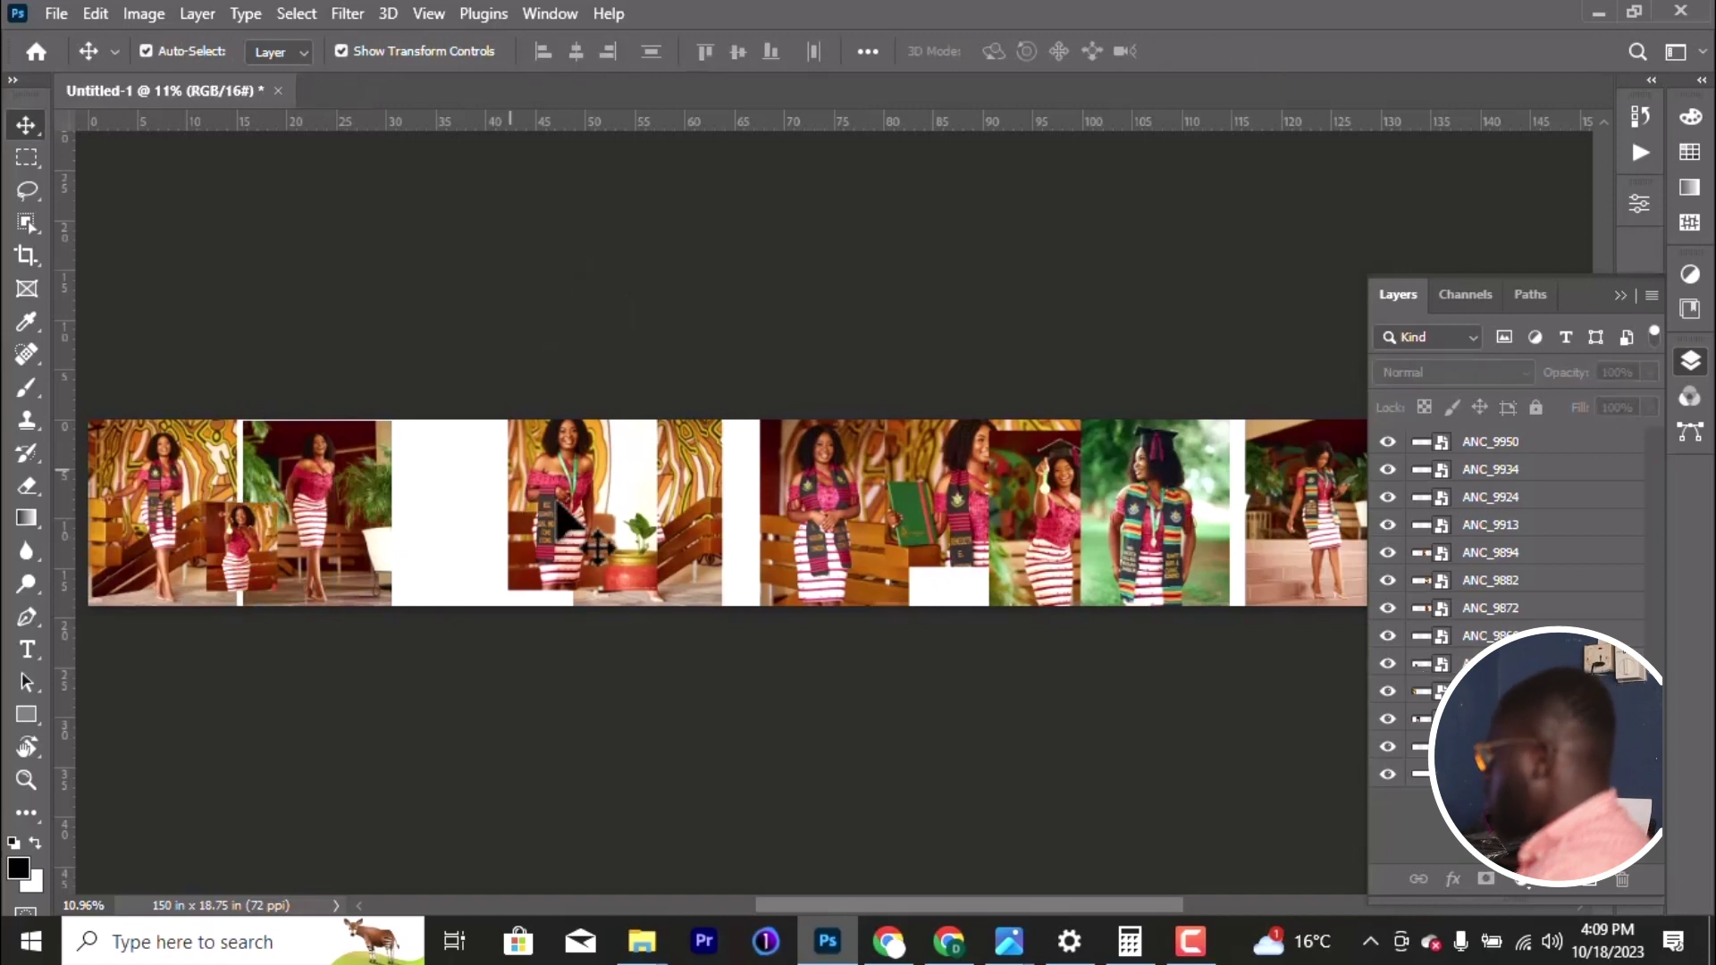
# Step: Reposition ANC_9894, undoing an accidental rotation, and move ANC_9913 left into the strip
pyautogui.moveTo(571, 543); pyautogui.dragTo(700, 502)
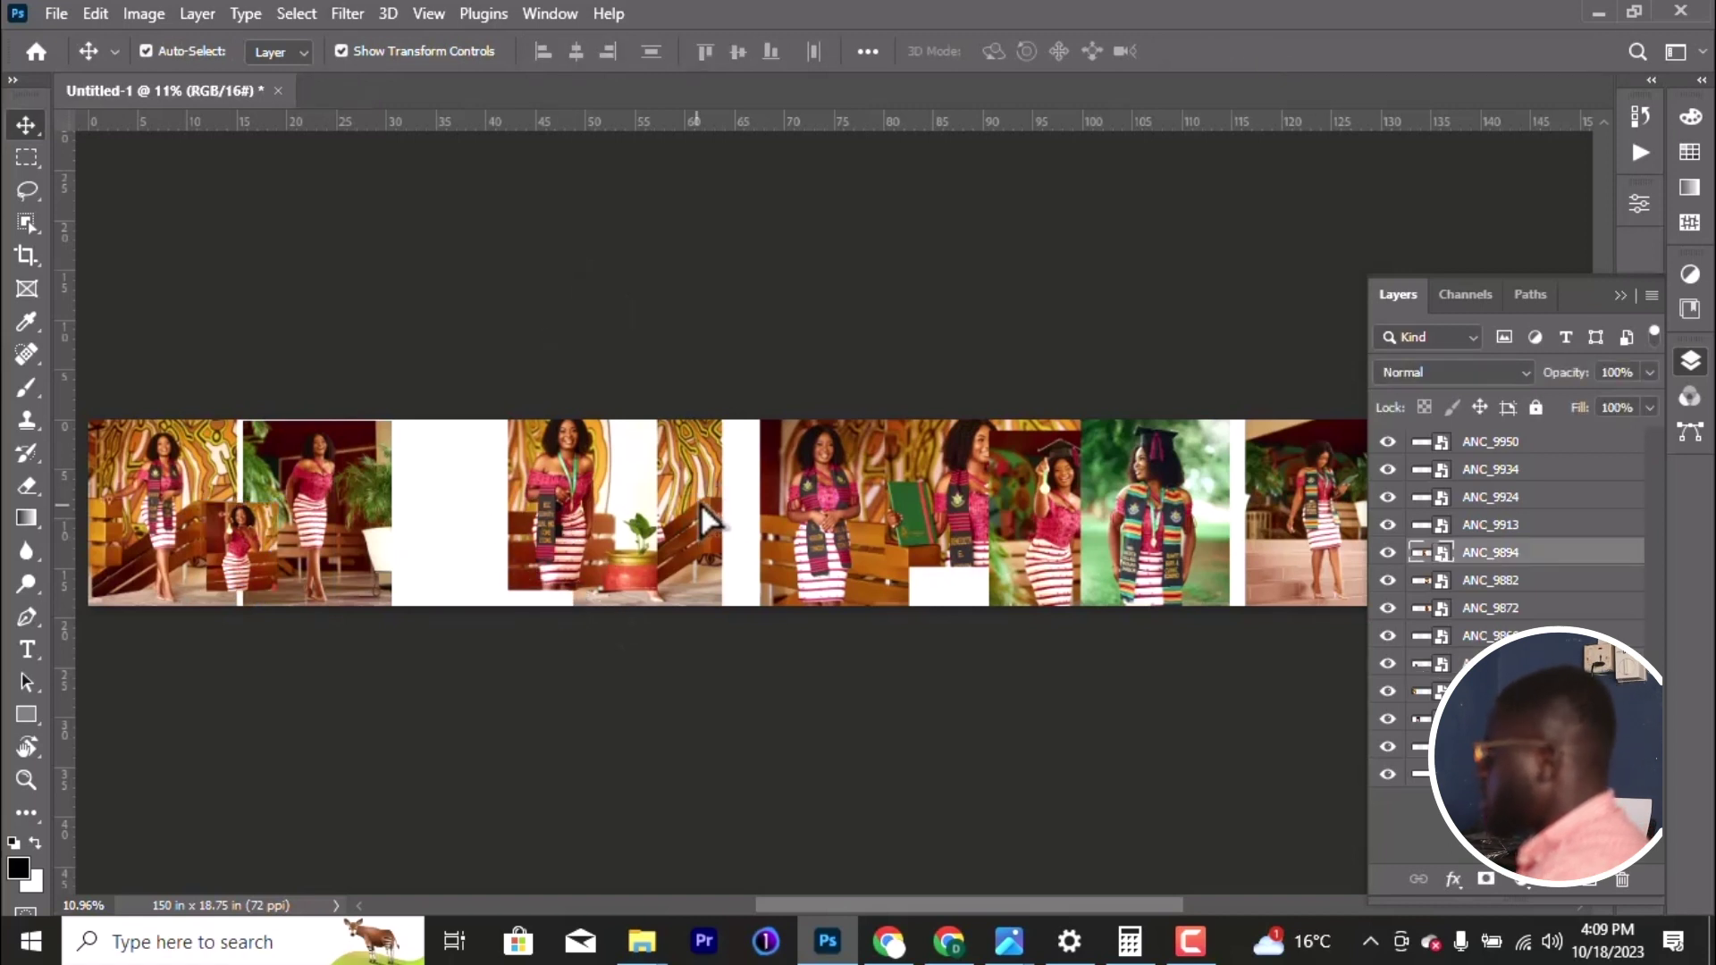
pyautogui.hotkey('ctrl', 't')
pyautogui.moveTo(742, 358); pyautogui.dragTo(591, 528)
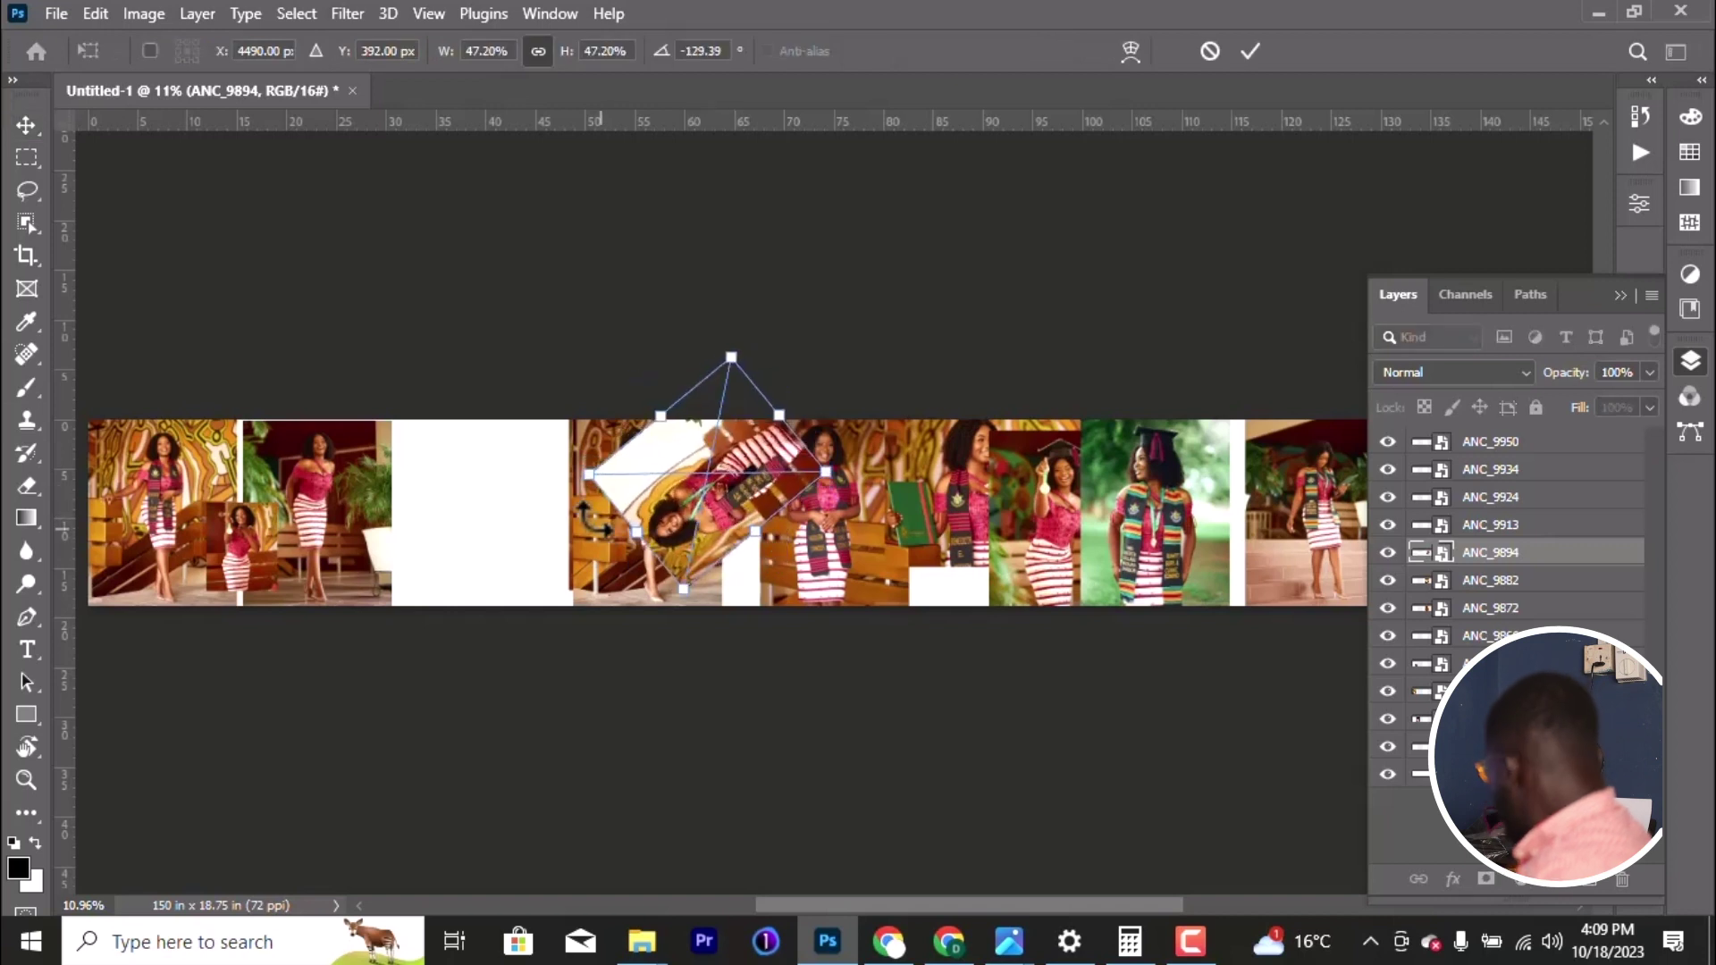
pyautogui.hotkey('ctrl', 'z')
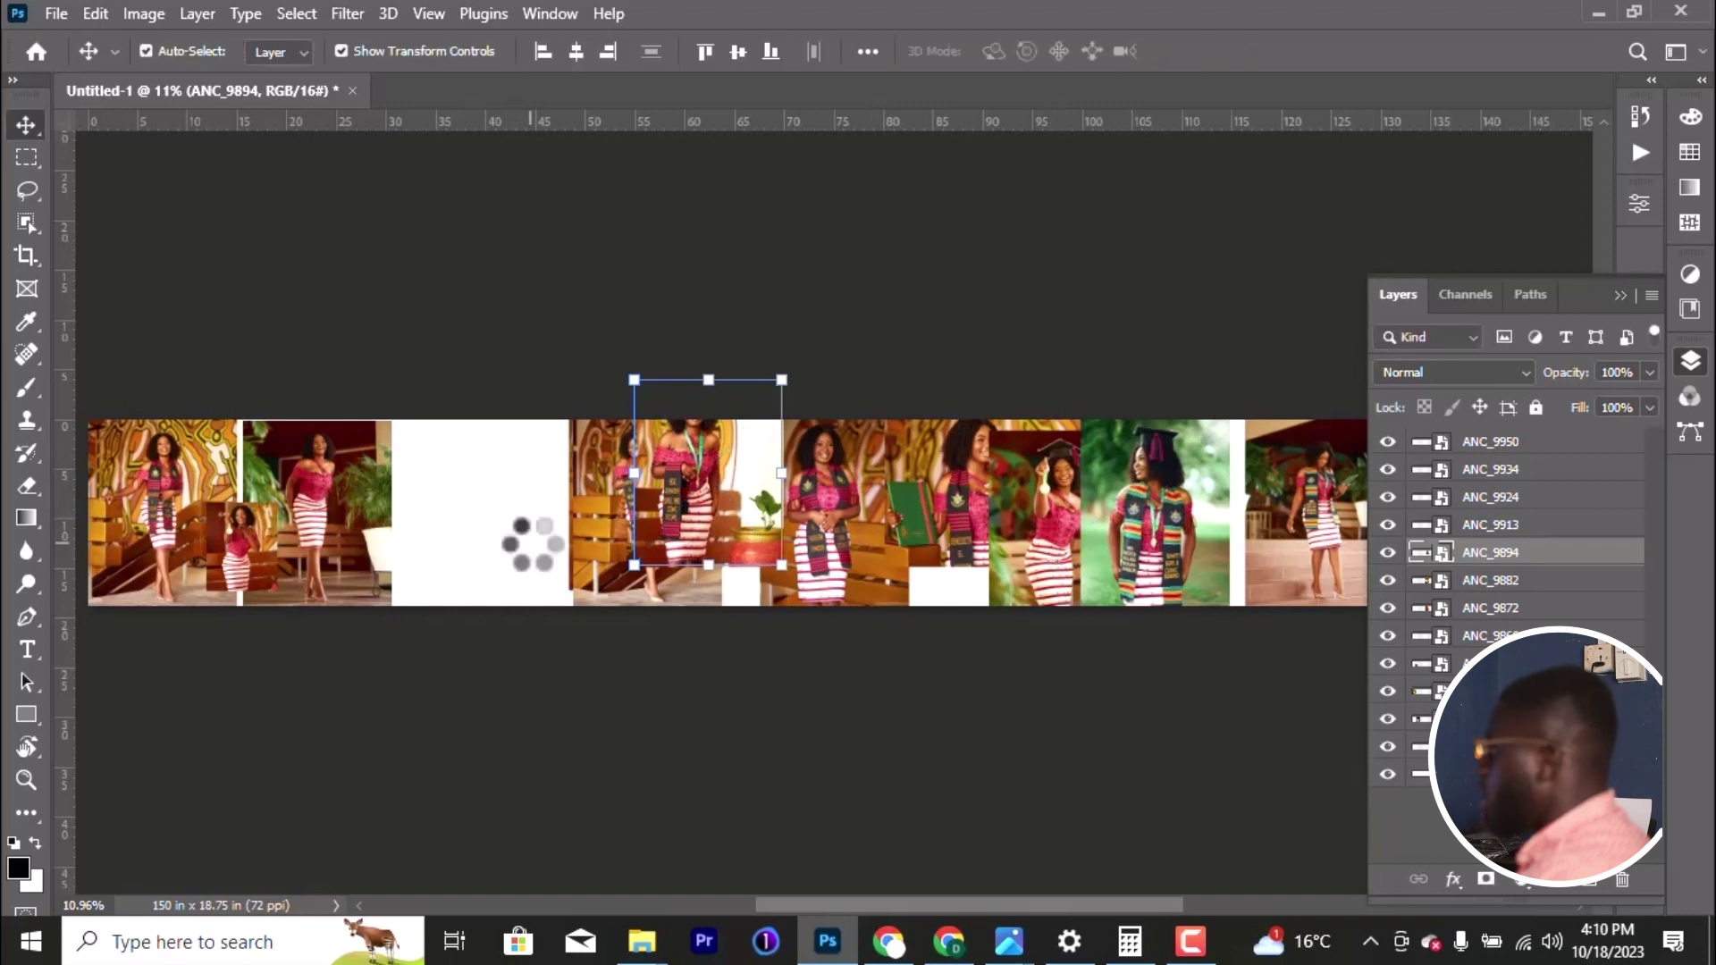
pyautogui.moveTo(1009, 550); pyautogui.dragTo(414, 556)
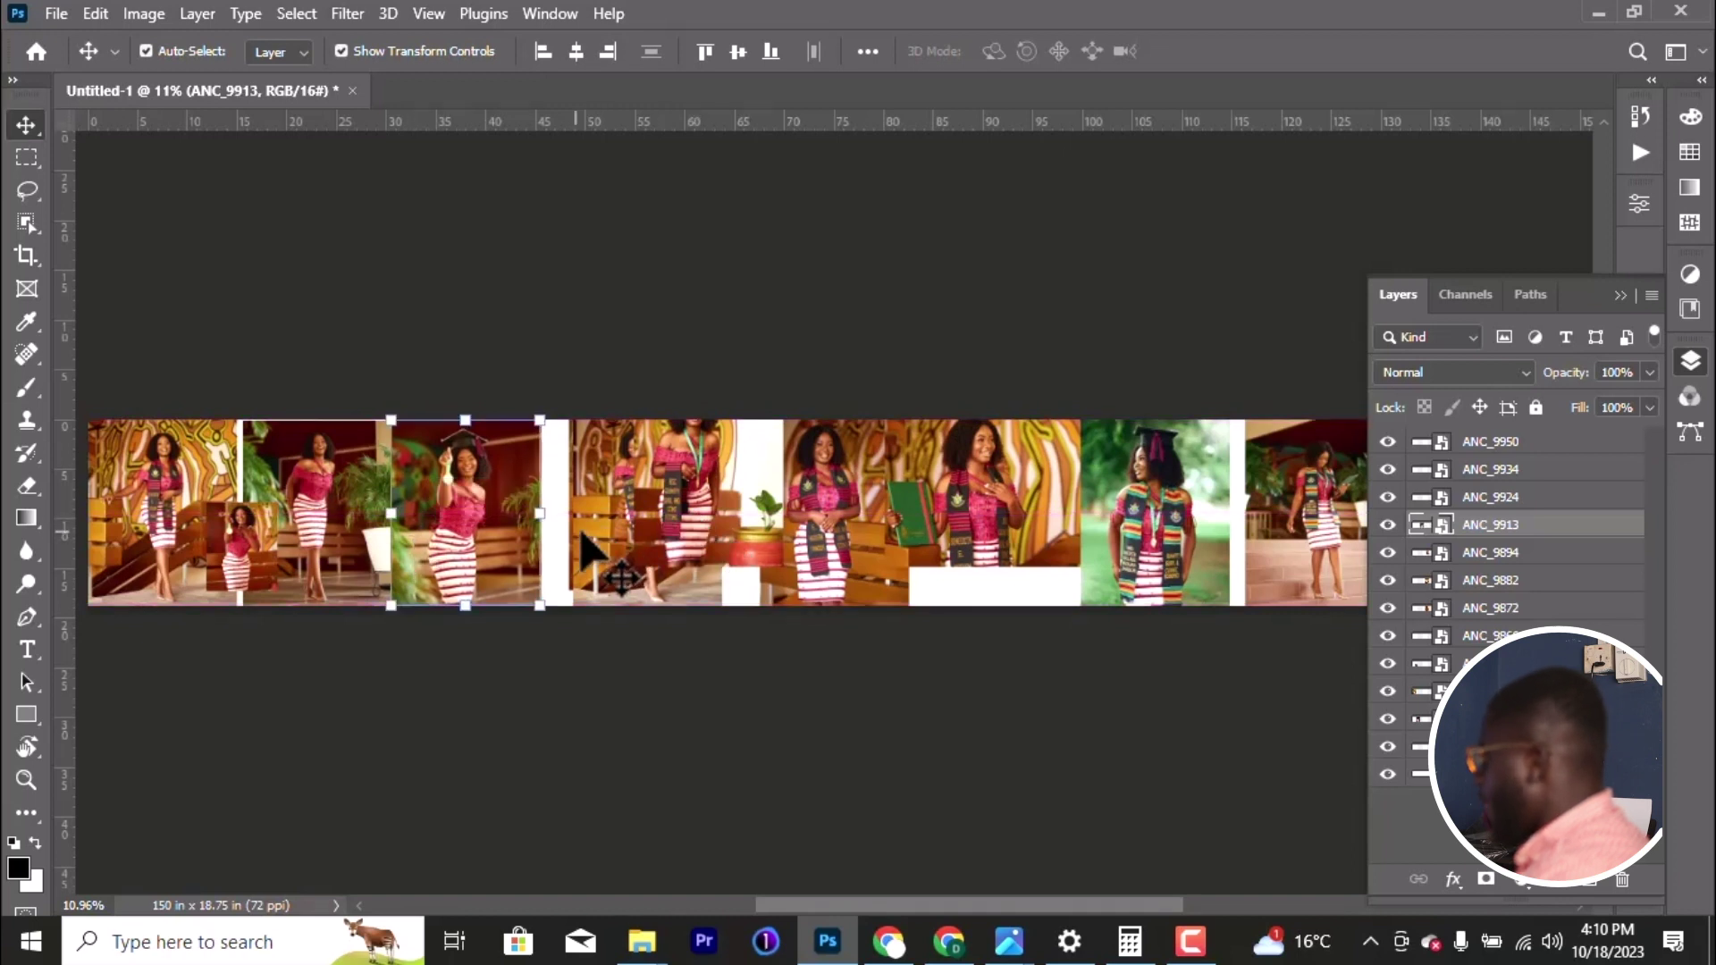
# Step: Reposition ANC_9894, ANC_9882 and ANC_9872 along the strip using the spacing guides
pyautogui.click(694, 529)
pyautogui.moveTo(693, 529); pyautogui.dragTo(984, 531)
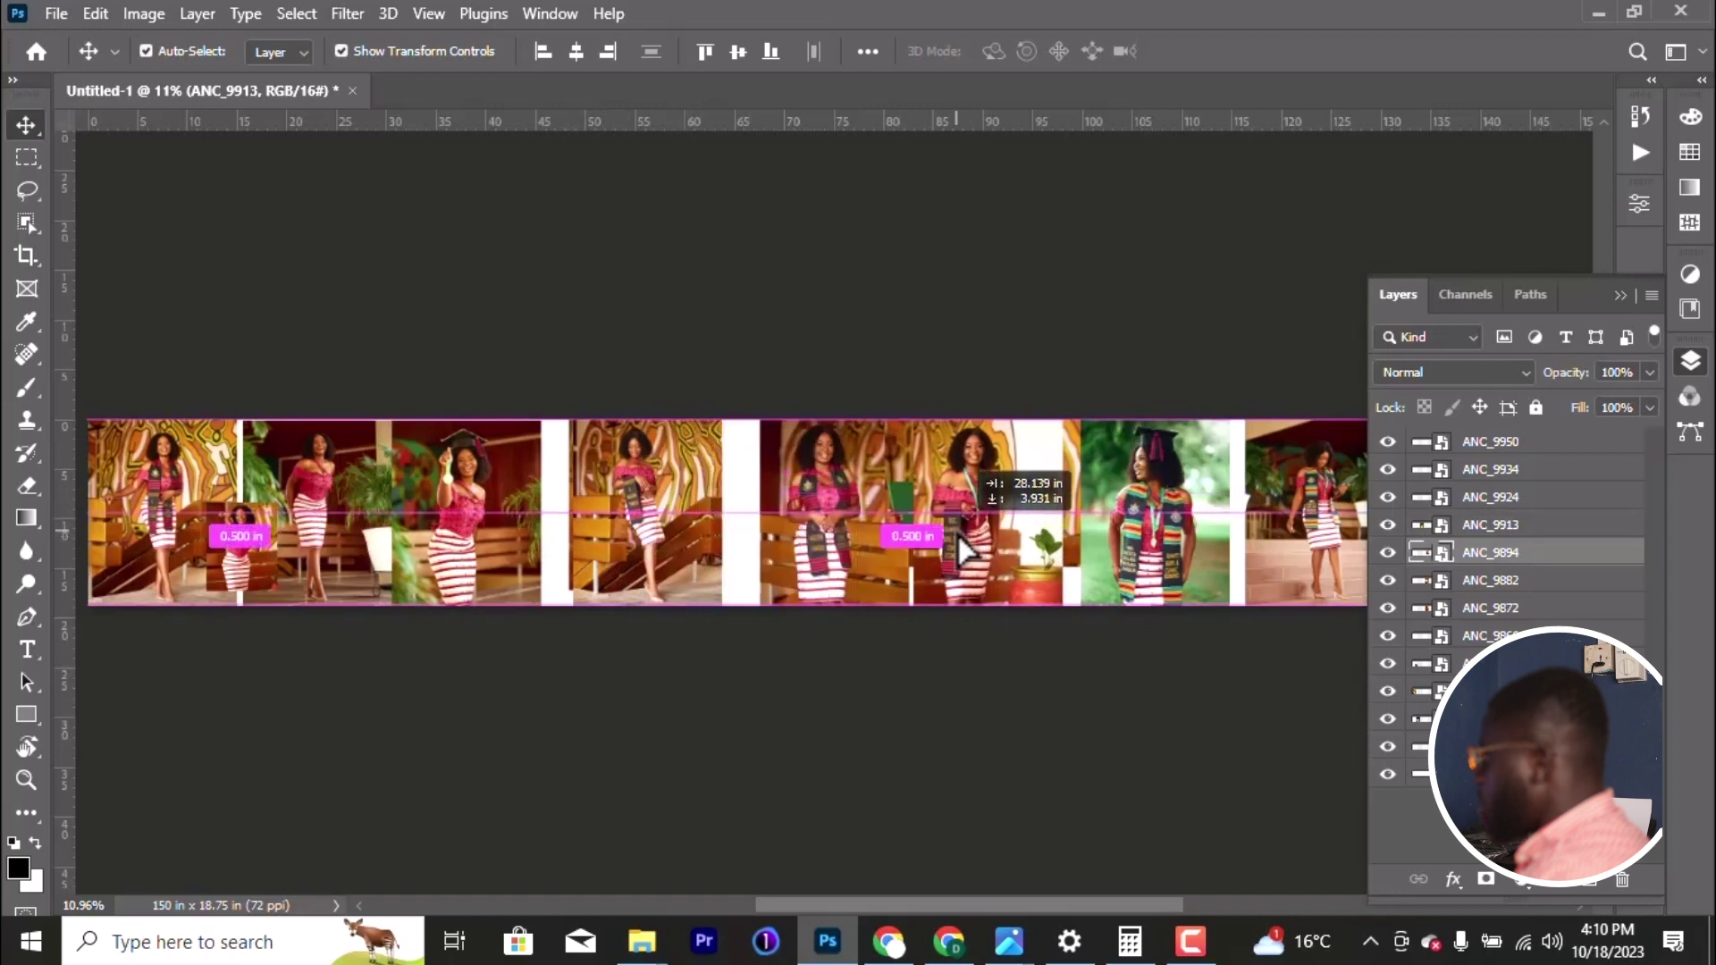
pyautogui.moveTo(630, 538); pyautogui.dragTo(627, 552)
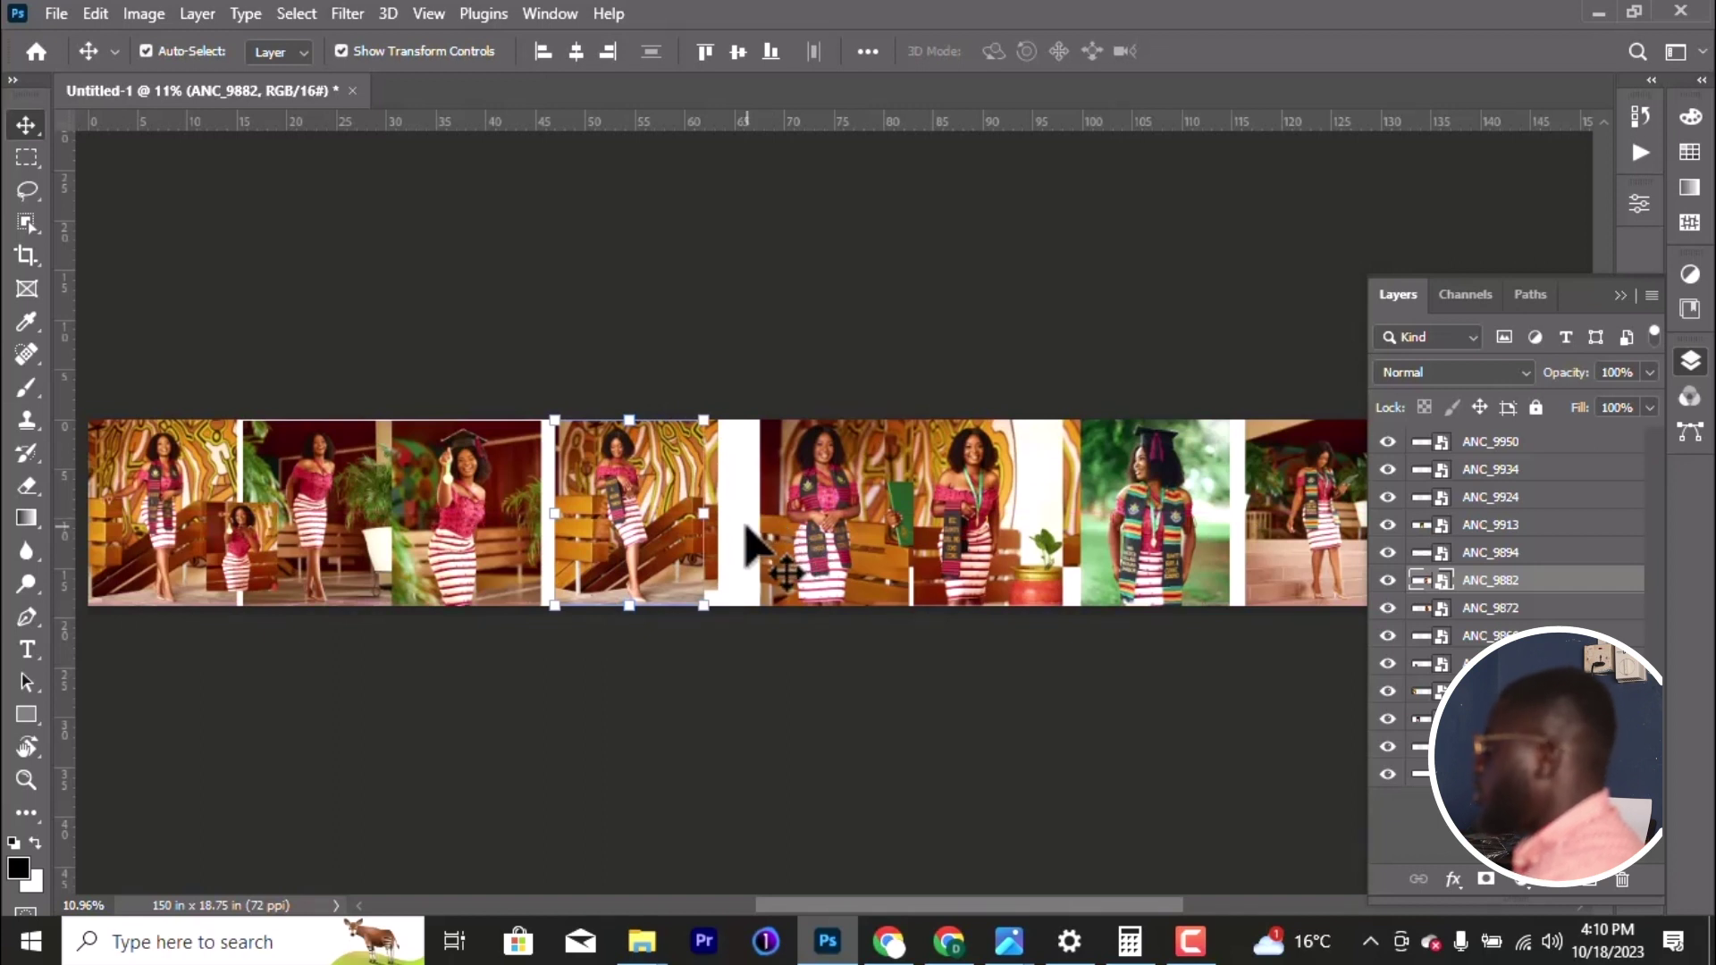
pyautogui.click(720, 559)
pyautogui.moveTo(713, 552); pyautogui.dragTo(674, 540)
# Step: Settle ANC_9872, ANC_9924 and ANC_9894 into evenly spaced slots
pyautogui.click(1197, 540)
pyautogui.moveTo(925, 486); pyautogui.dragTo(1053, 478)
pyautogui.moveTo(701, 555); pyautogui.dragTo(787, 569)
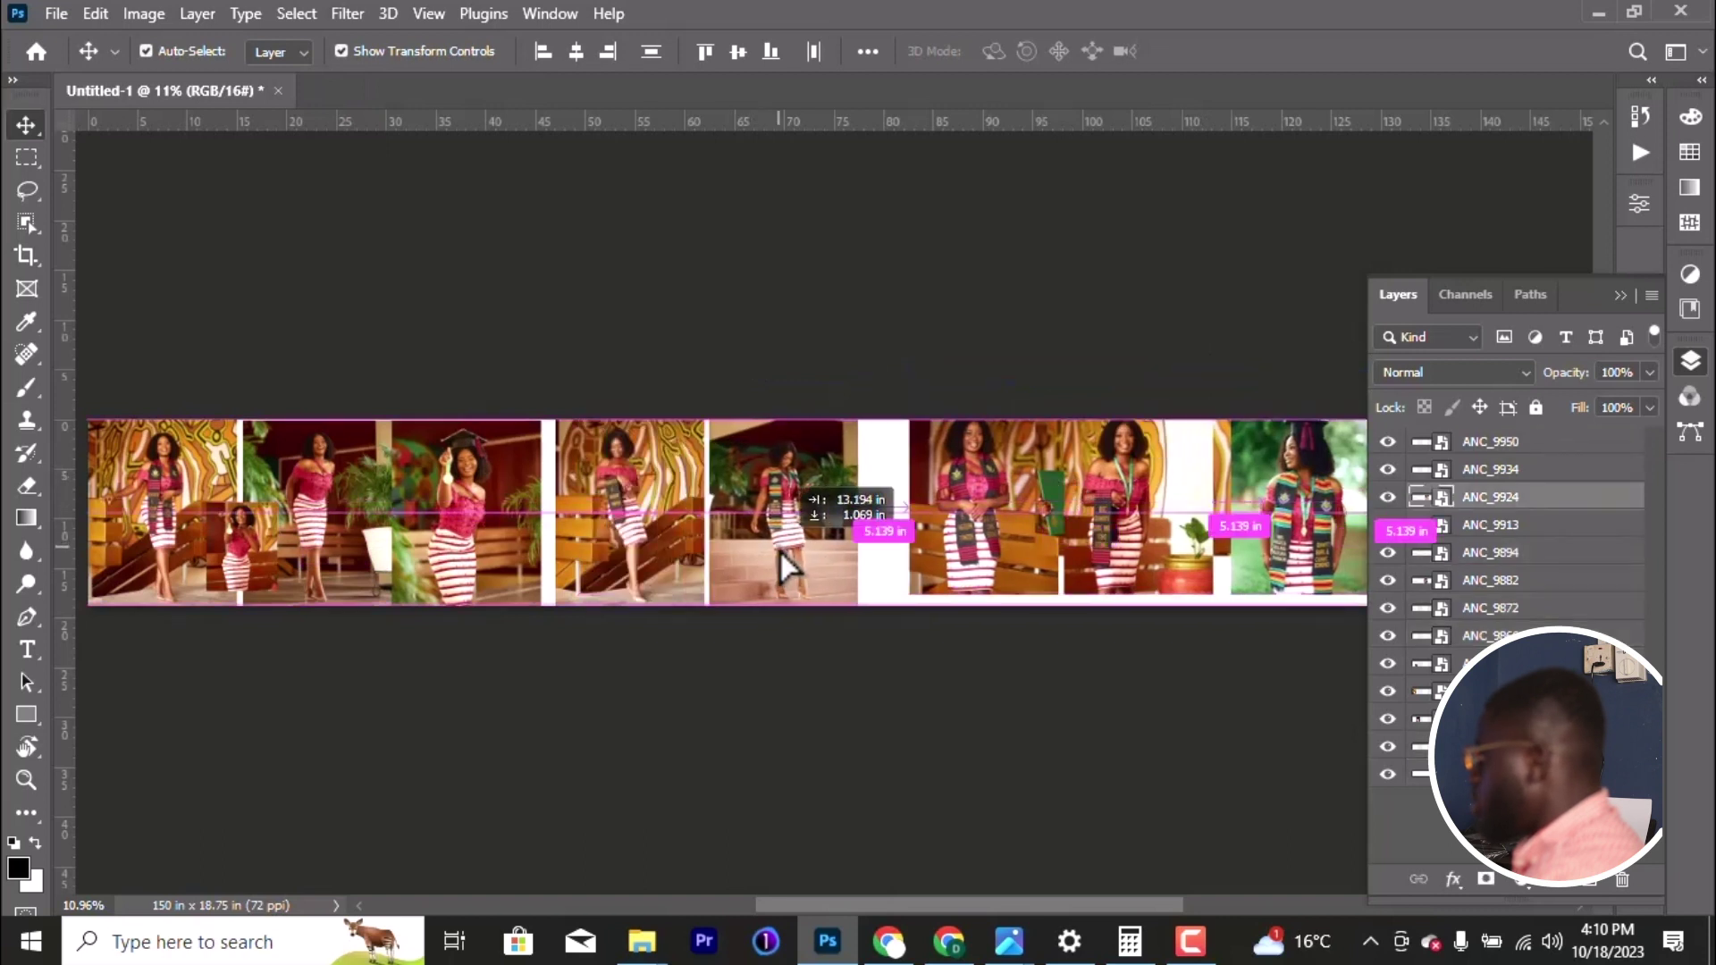
pyautogui.moveTo(785, 565); pyautogui.dragTo(785, 563)
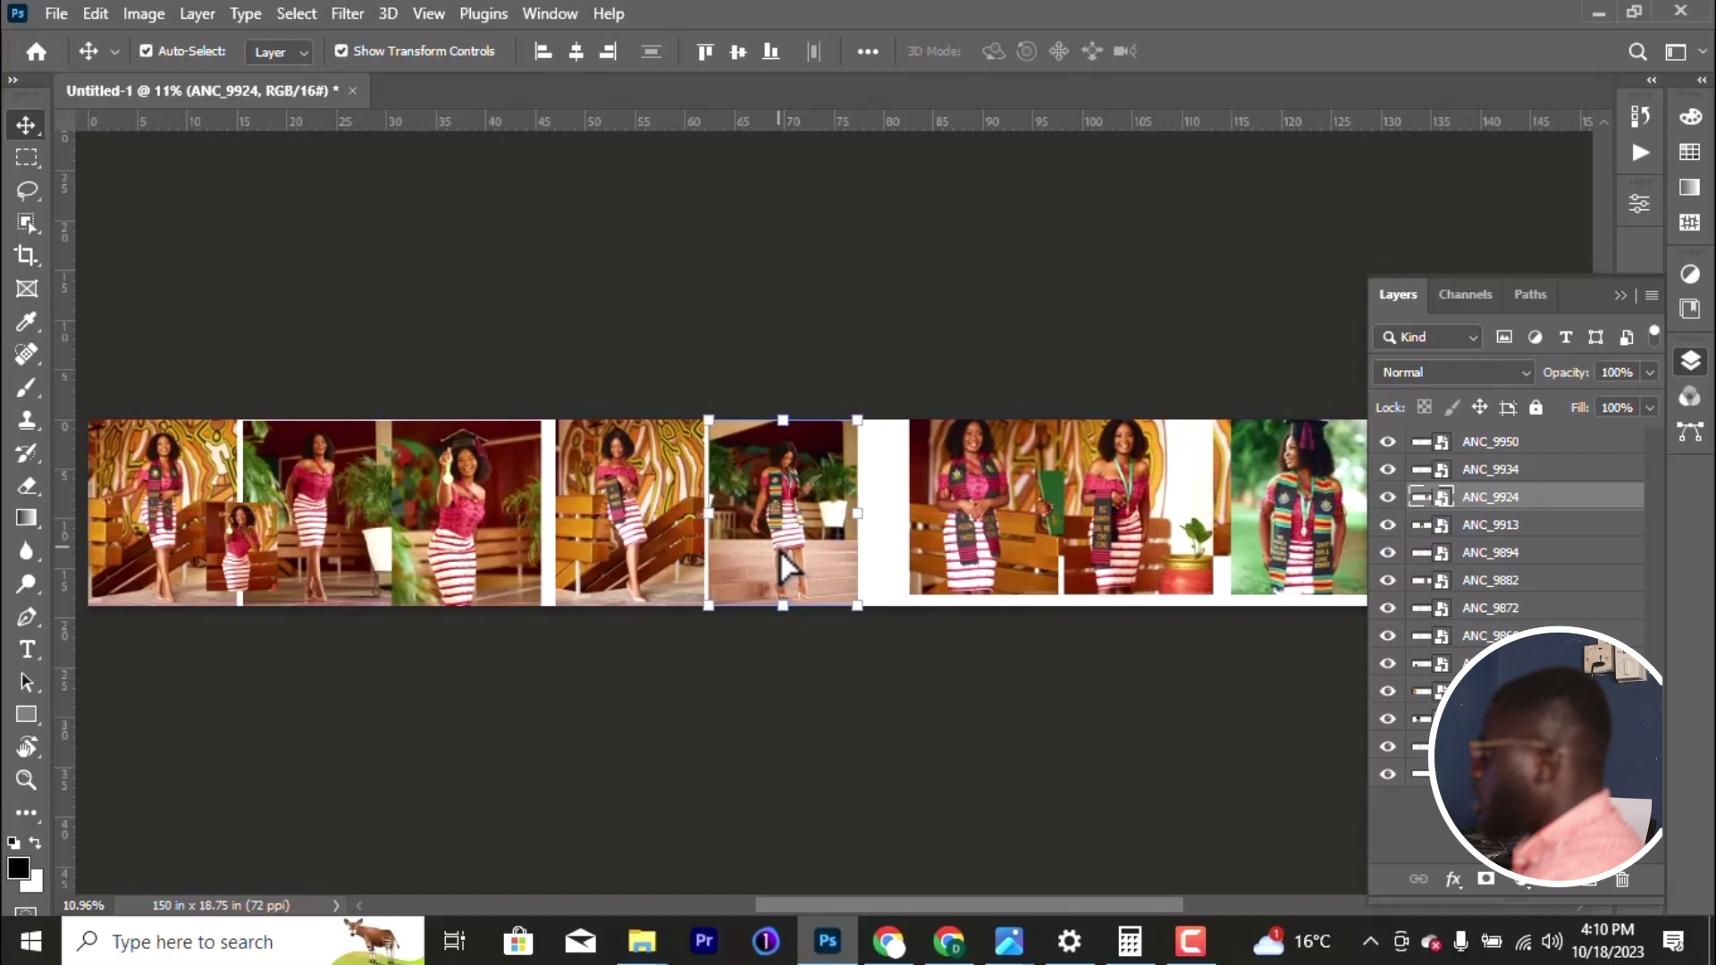
pyautogui.moveTo(949, 539); pyautogui.dragTo(1225, 513)
pyautogui.moveTo(1113, 536); pyautogui.dragTo(935, 561)
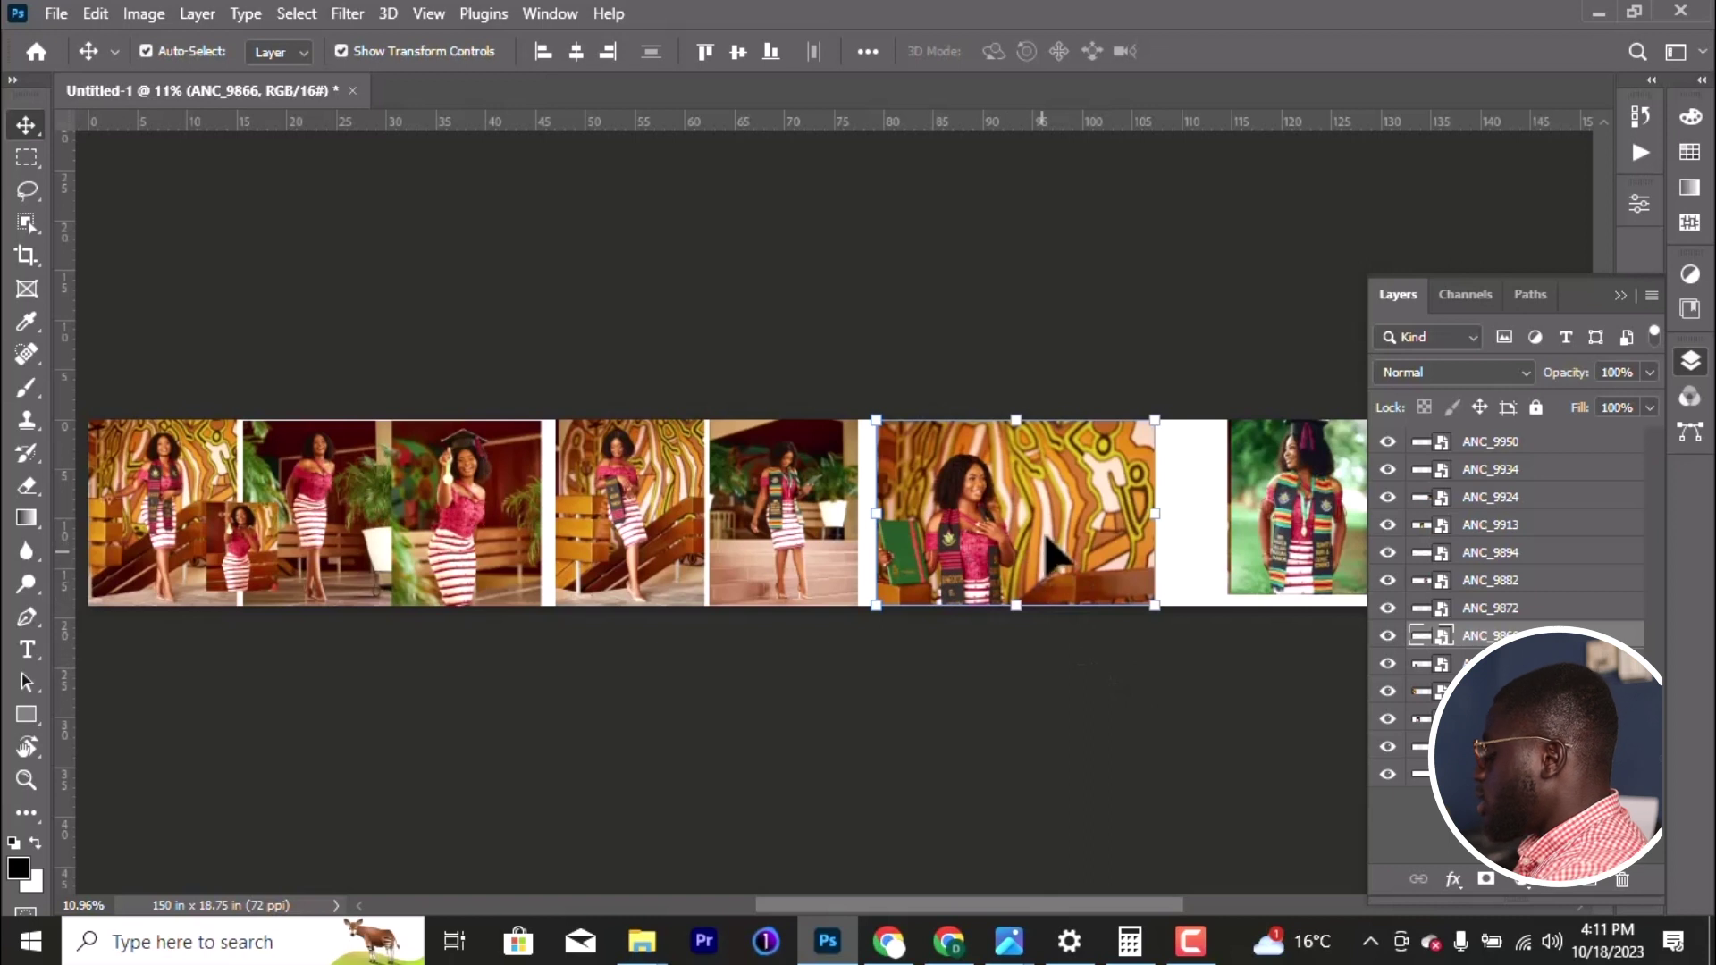
# Step: Move ANC_9950 into the middle of the strip and scale it down to 27.34%
pyautogui.moveTo(1037, 514)
pyautogui.mouseDown()
pyautogui.moveTo(1028, 502)
pyautogui.moveTo(1037, 517)
pyautogui.mouseUp()
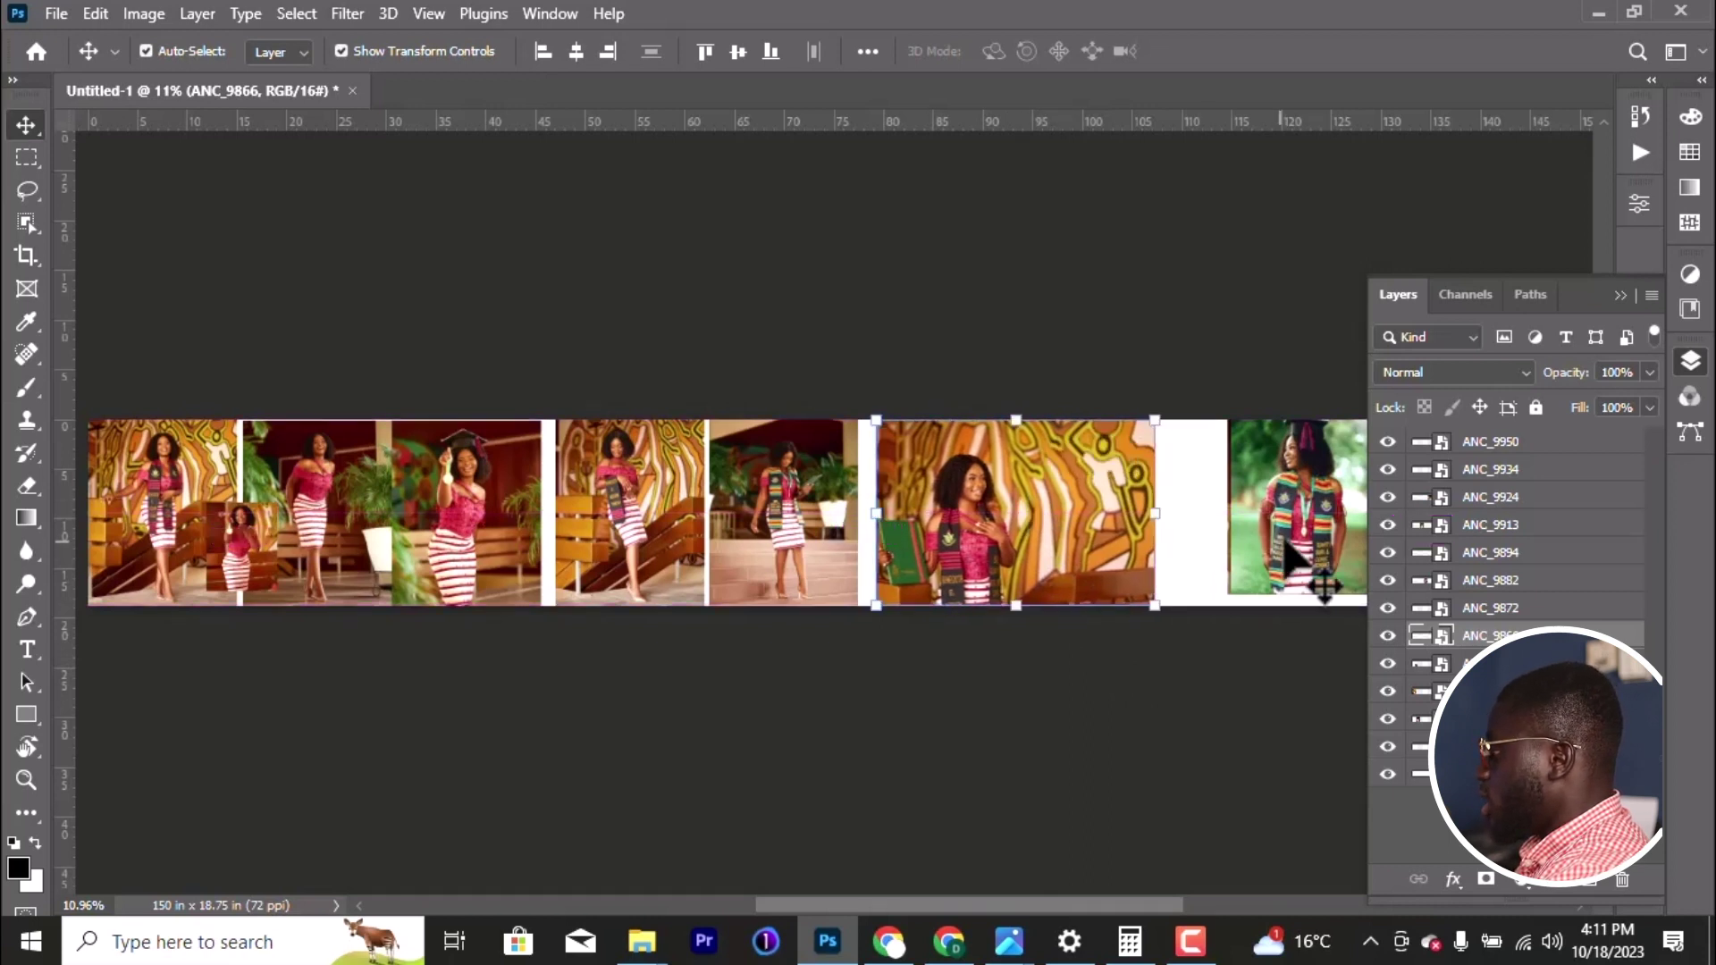
pyautogui.moveTo(1185, 547); pyautogui.dragTo(727, 545)
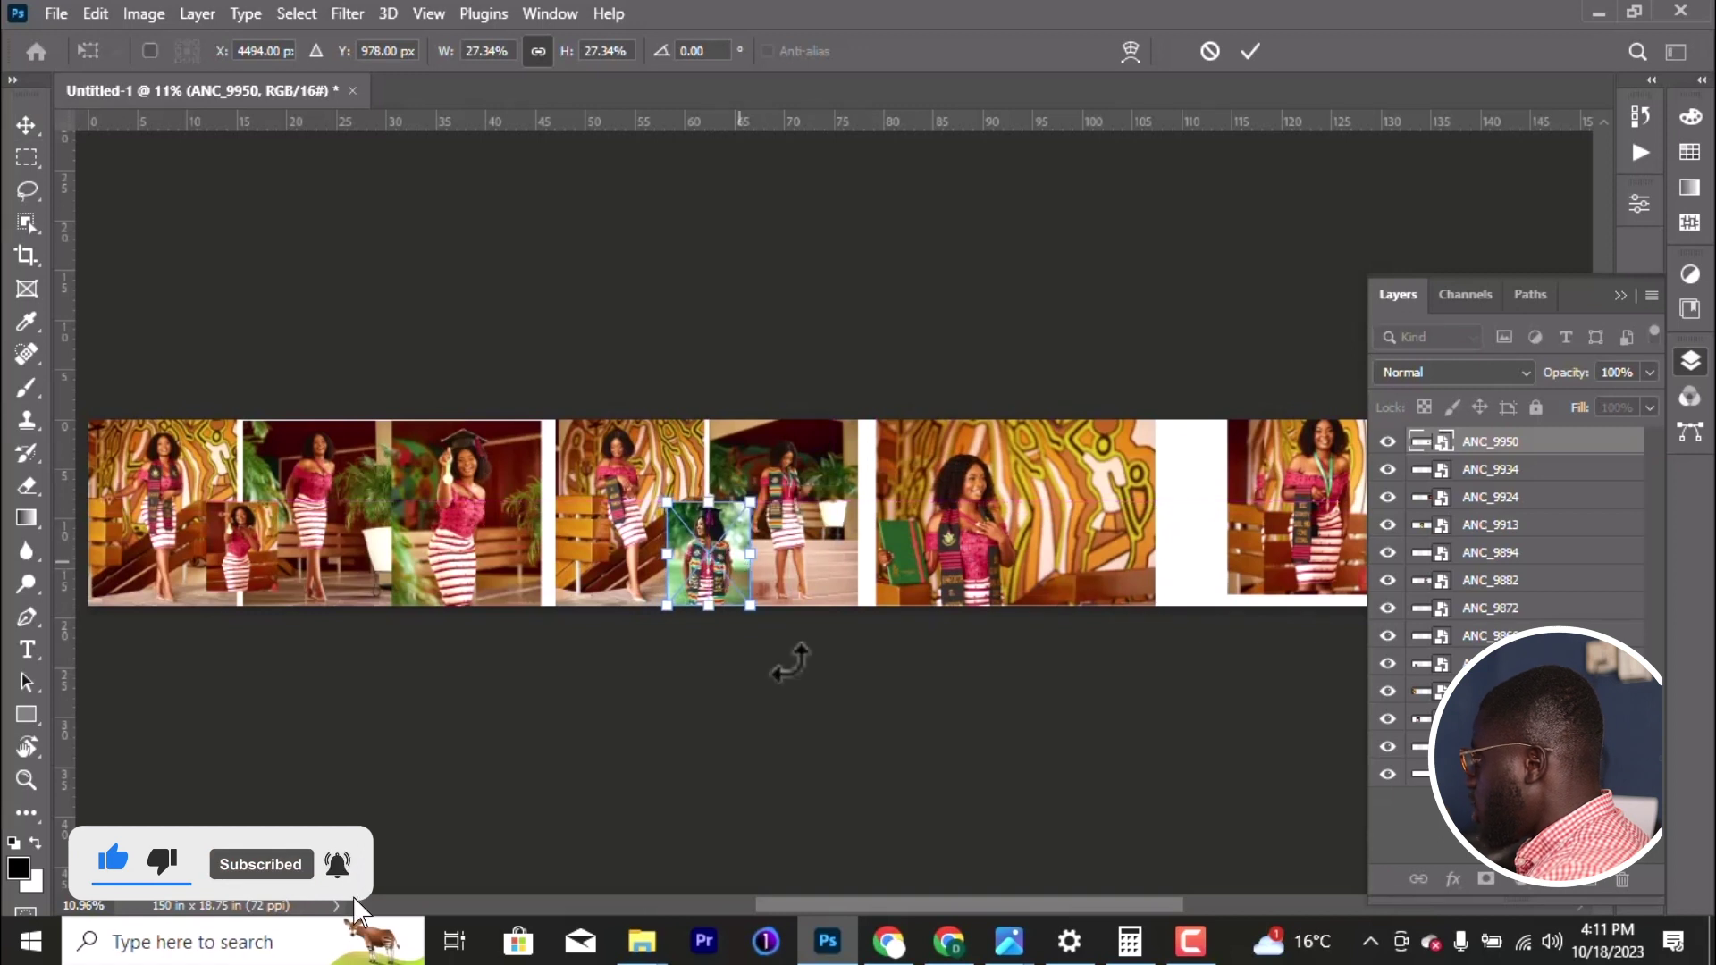
pyautogui.click(1250, 51)
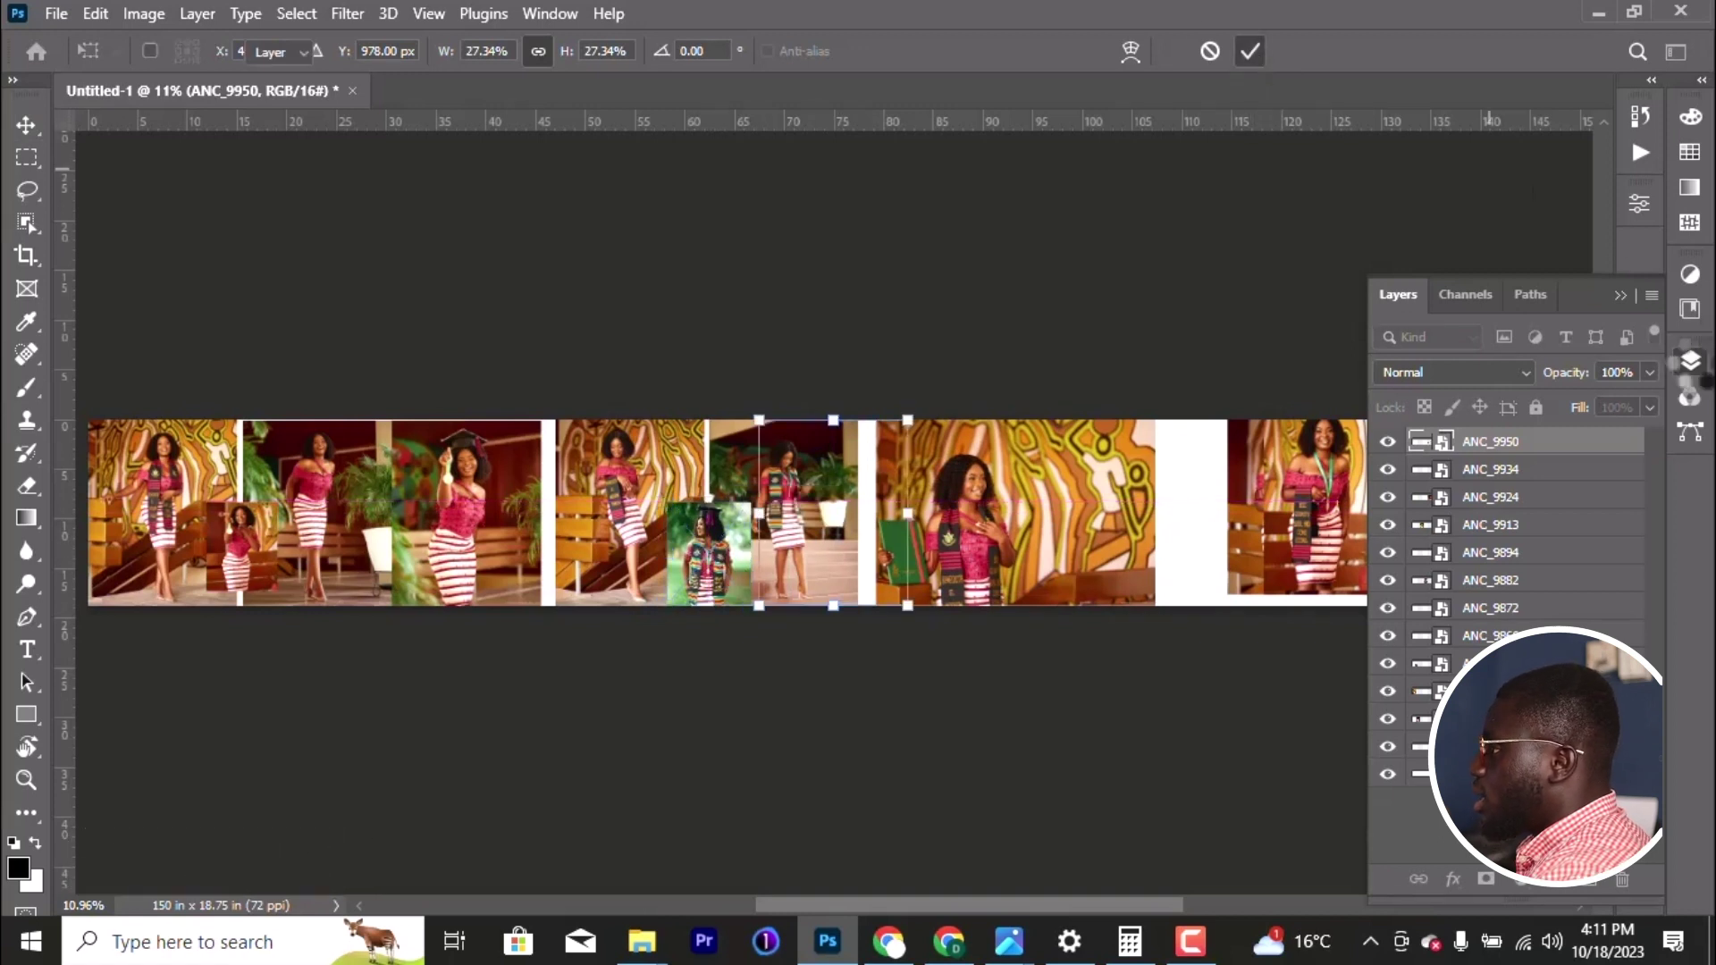
pyautogui.click(1692, 365)
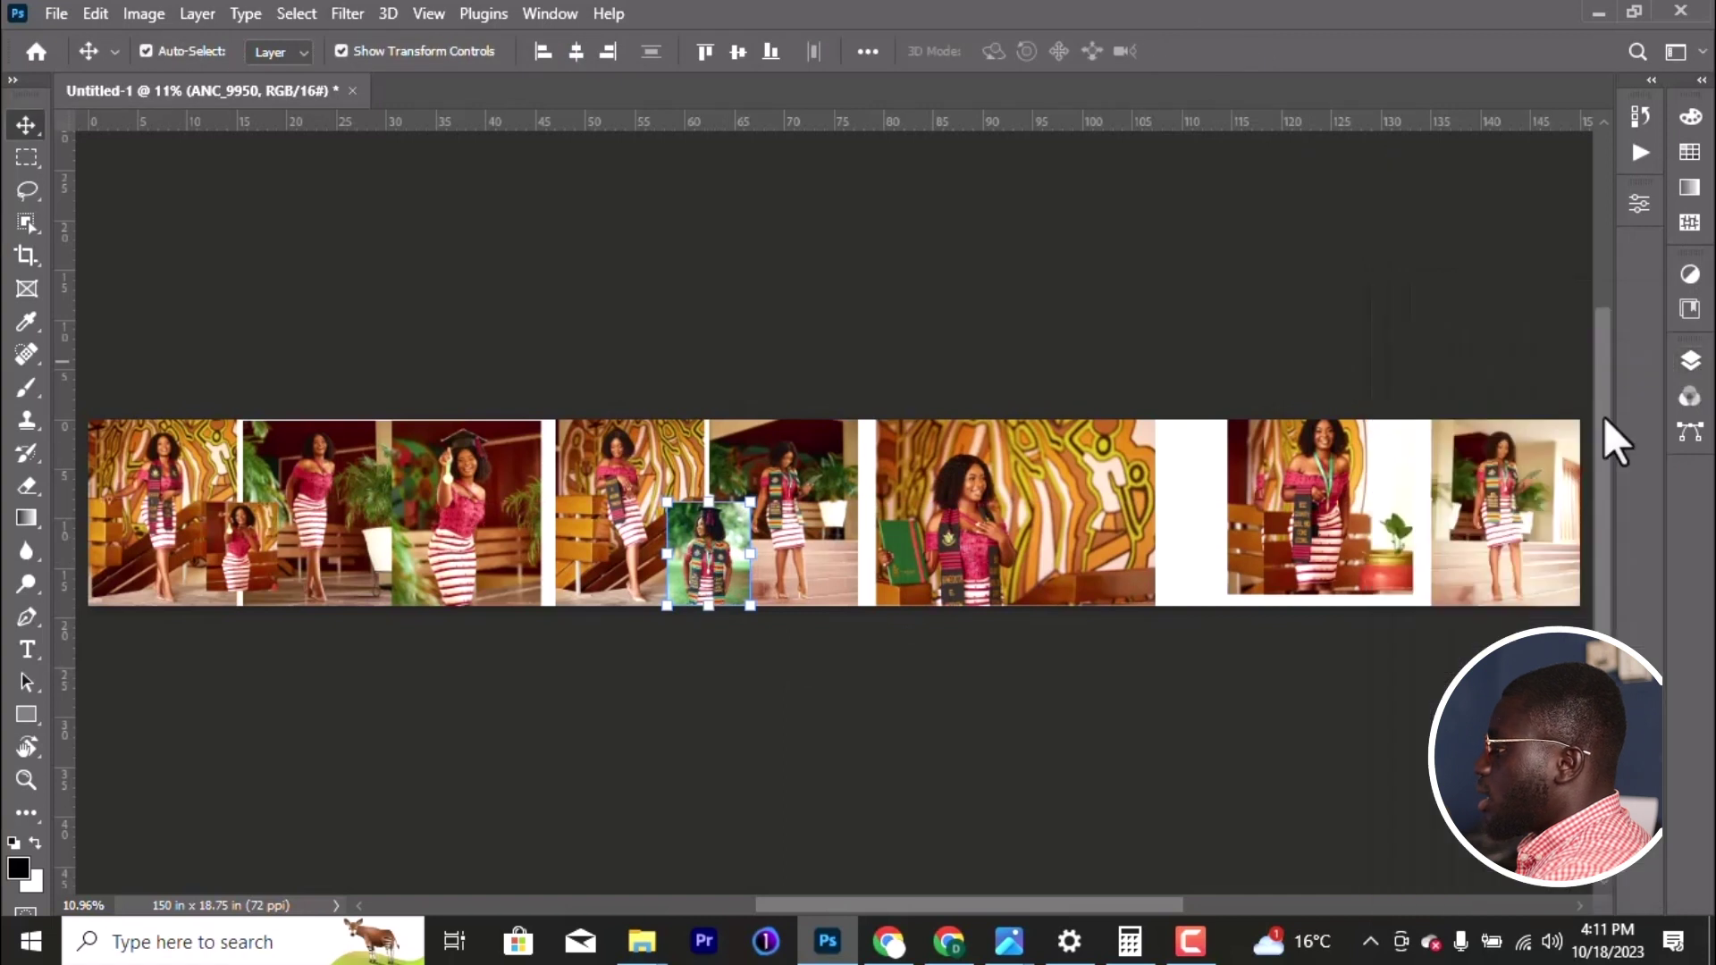
# Step: Shrink the ANC_9872 portrait to 23.77% as an inset on the green-folder panel
pyautogui.moveTo(1307, 500); pyautogui.dragTo(1210, 508)
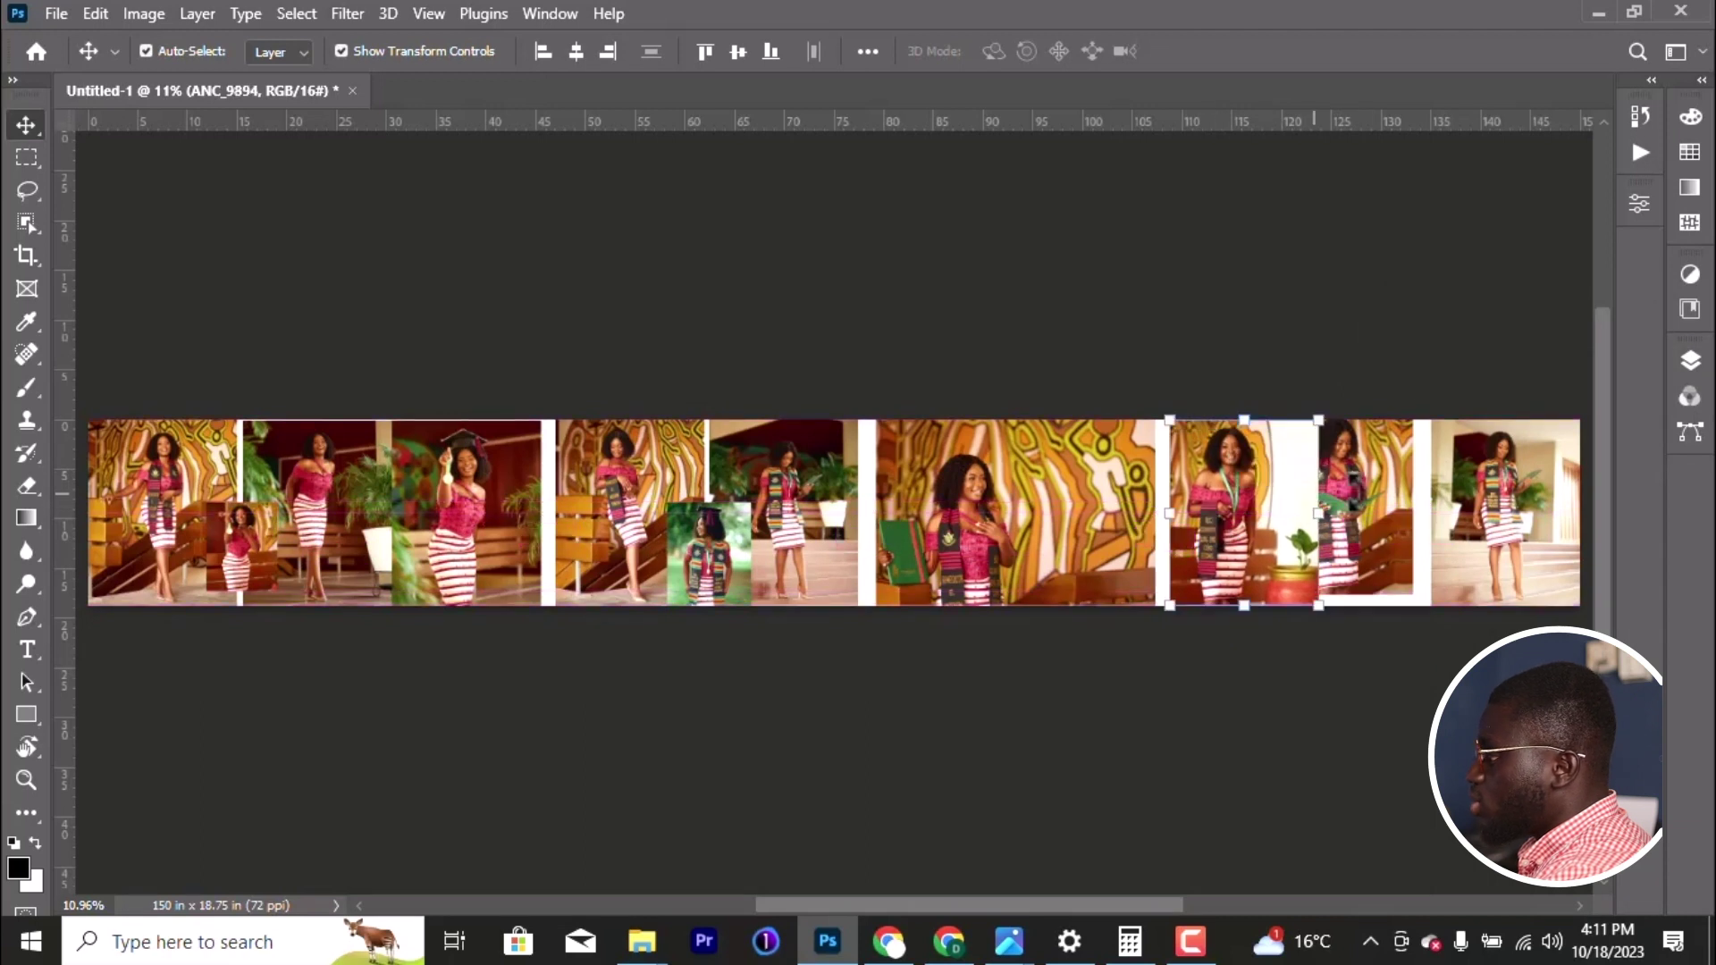
pyautogui.moveTo(1409, 537); pyautogui.dragTo(1113, 511)
pyautogui.click(1114, 512)
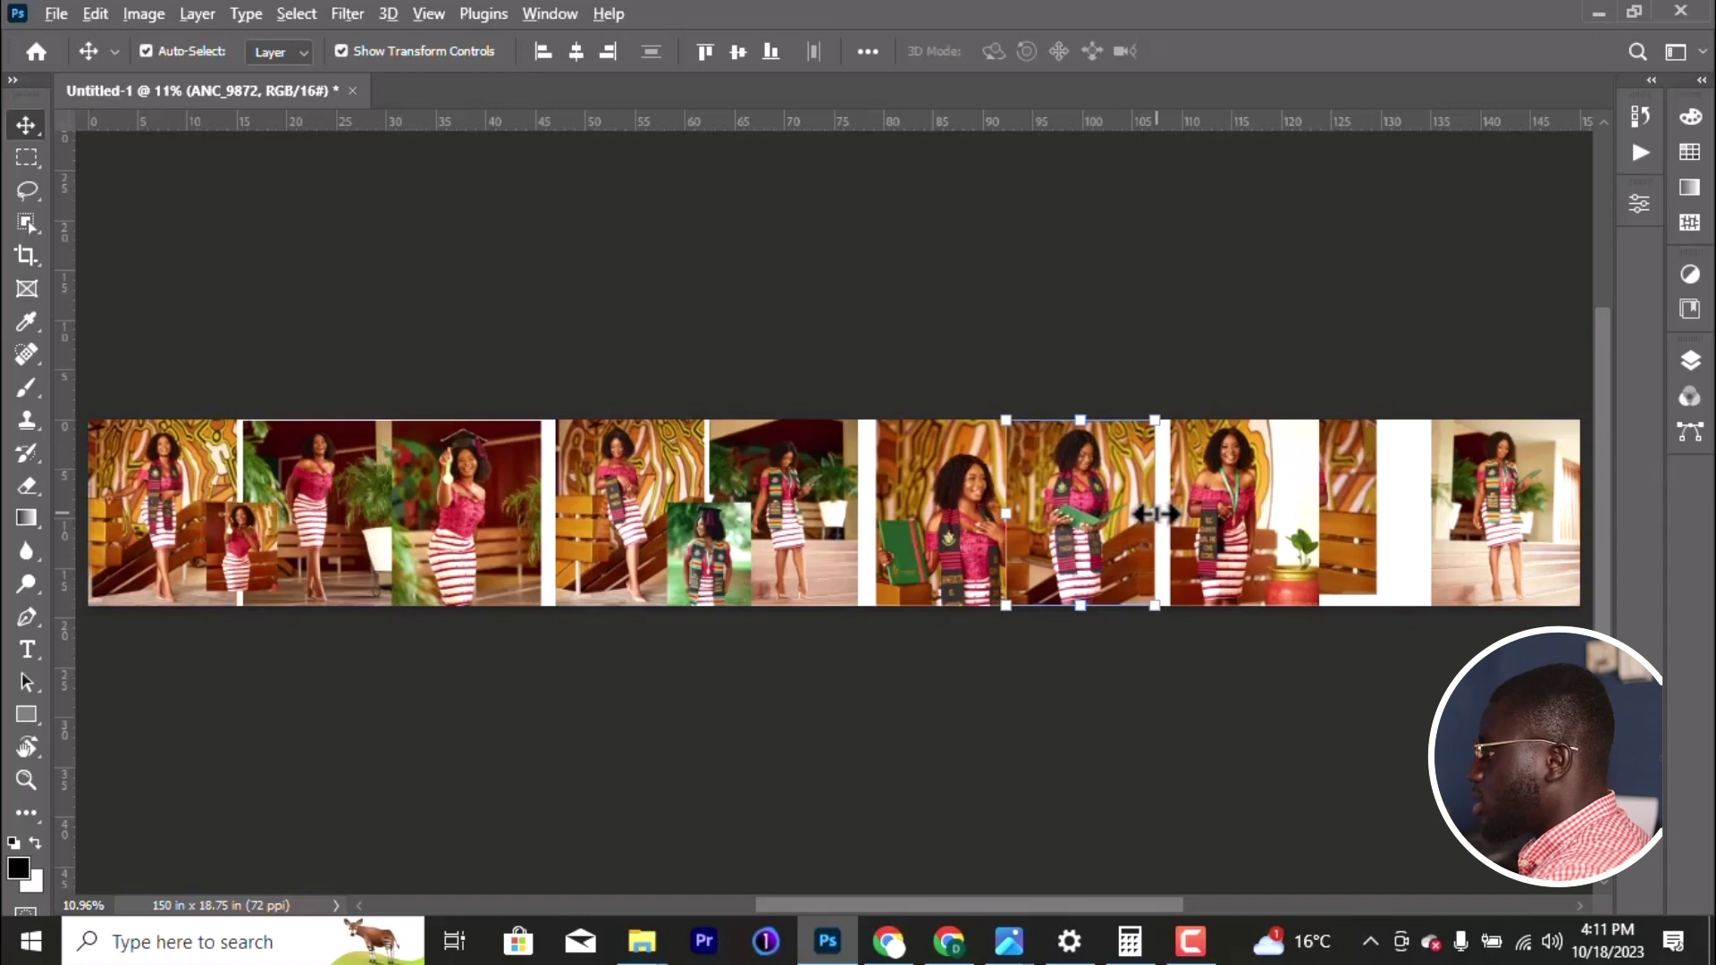
pyautogui.moveTo(1154, 514); pyautogui.dragTo(1117, 511)
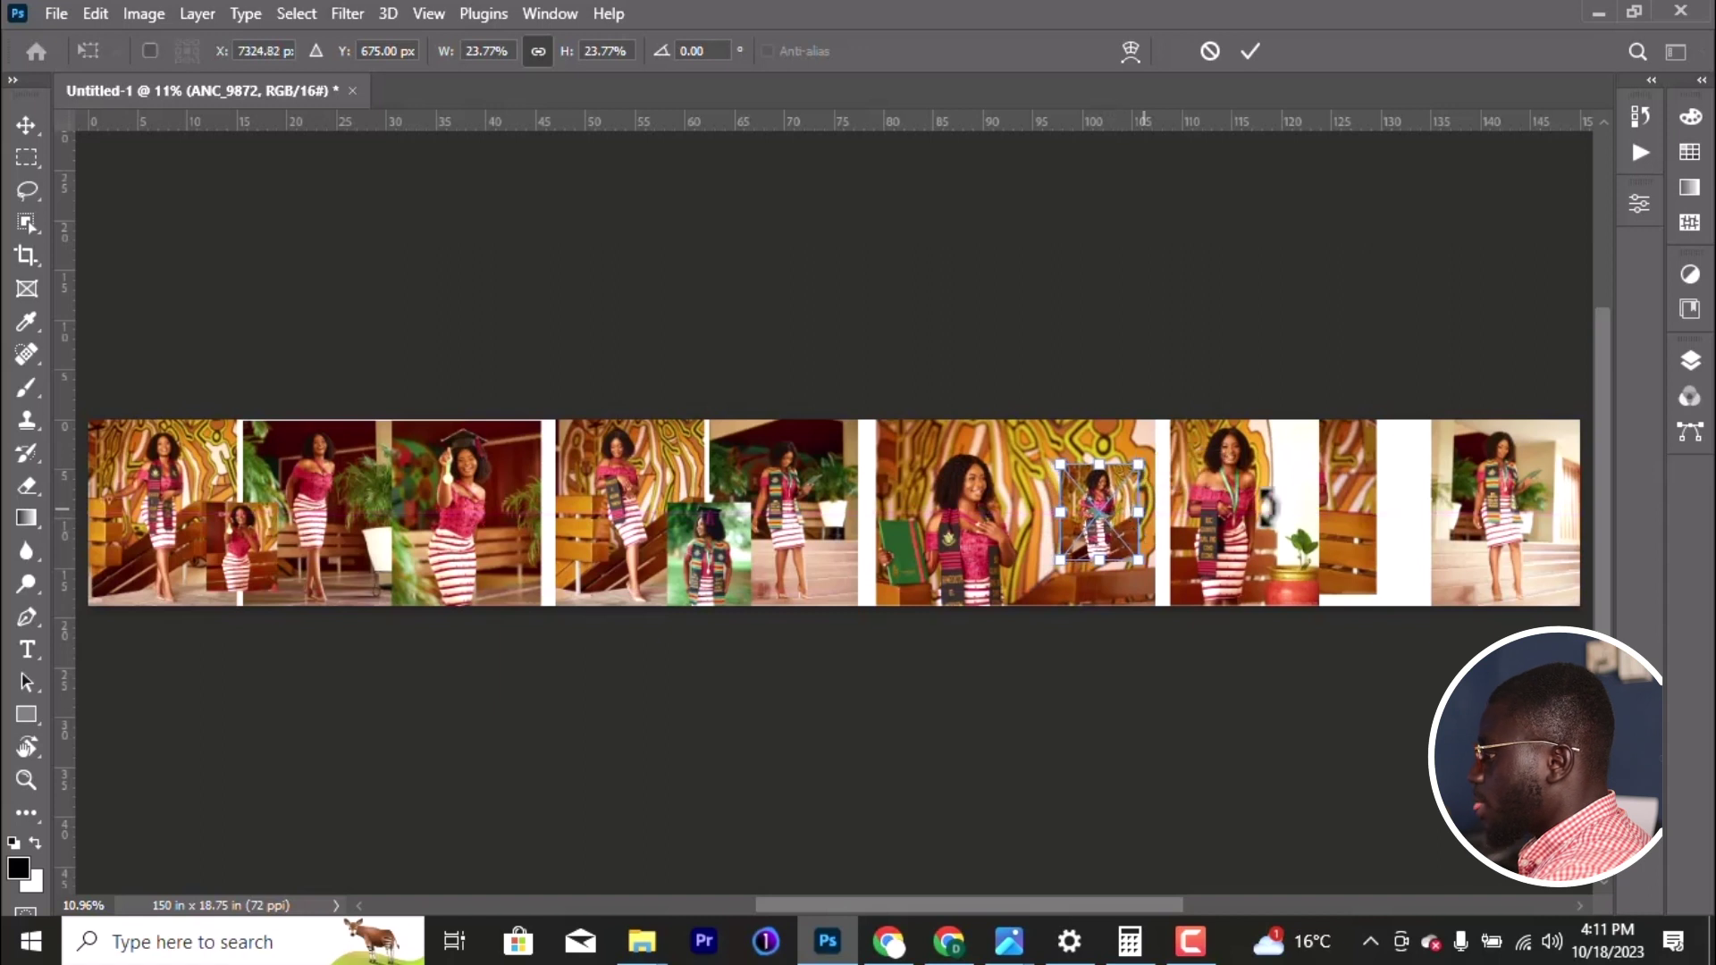
pyautogui.click(1249, 51)
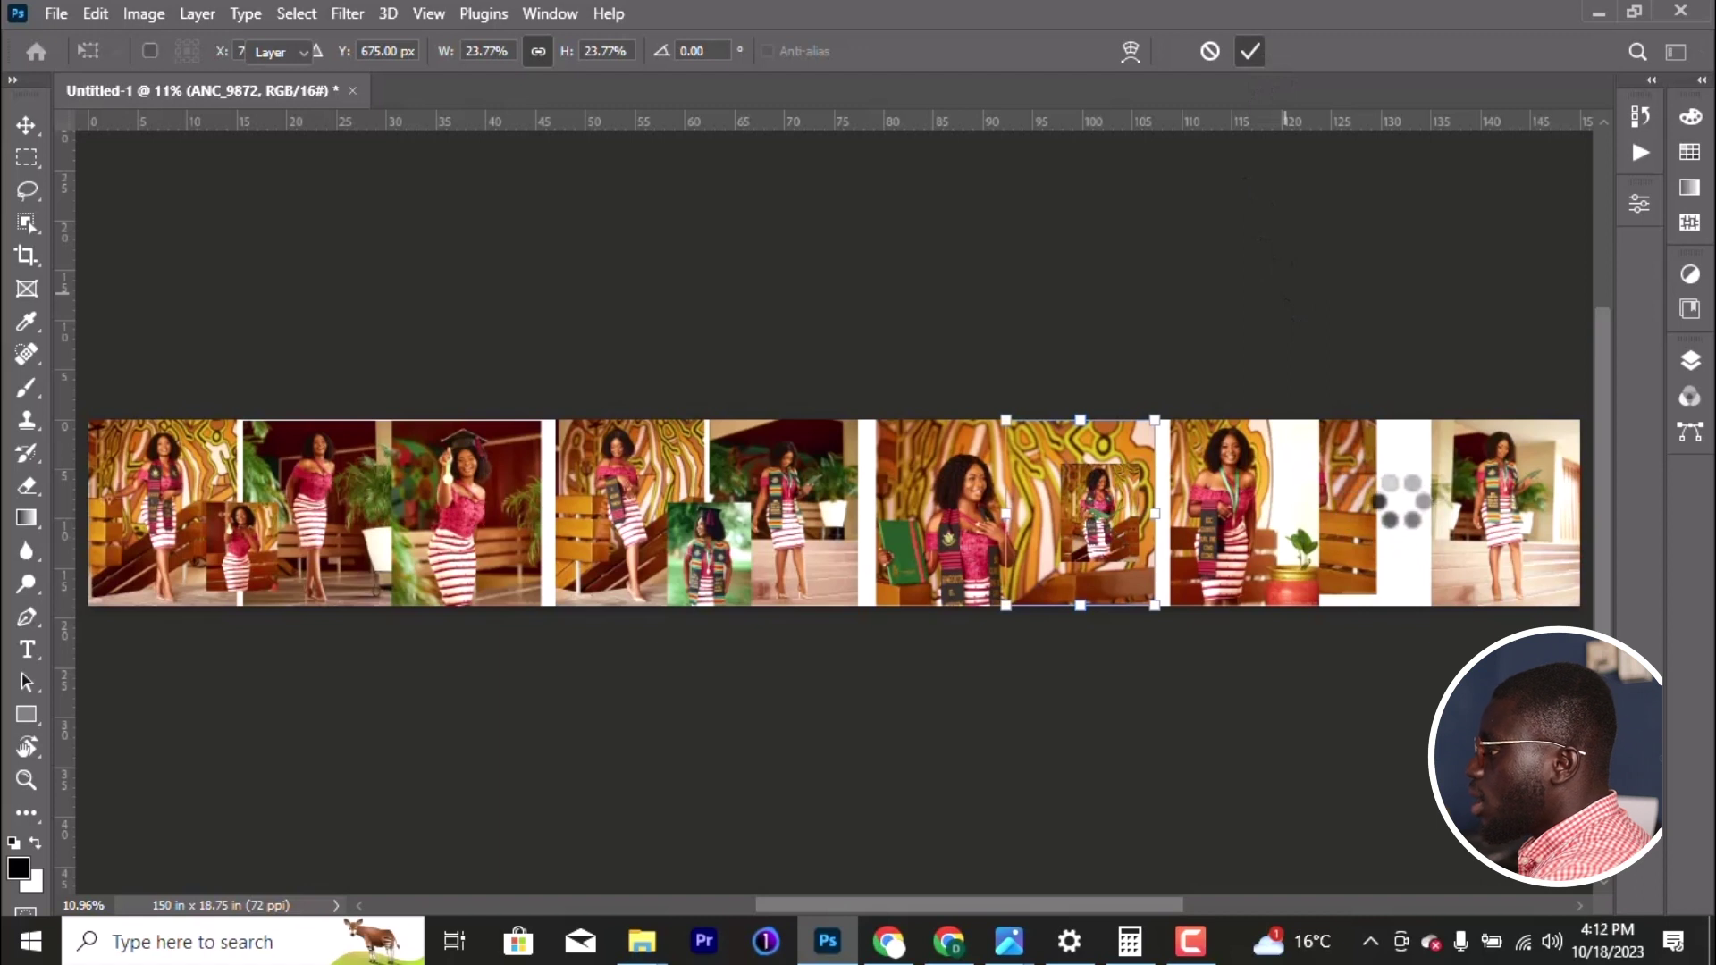
# Step: Move another portrait into the empty slot near the strip's right end
pyautogui.moveTo(1345, 518); pyautogui.dragTo(1420, 531)
pyautogui.click(1243, 554)
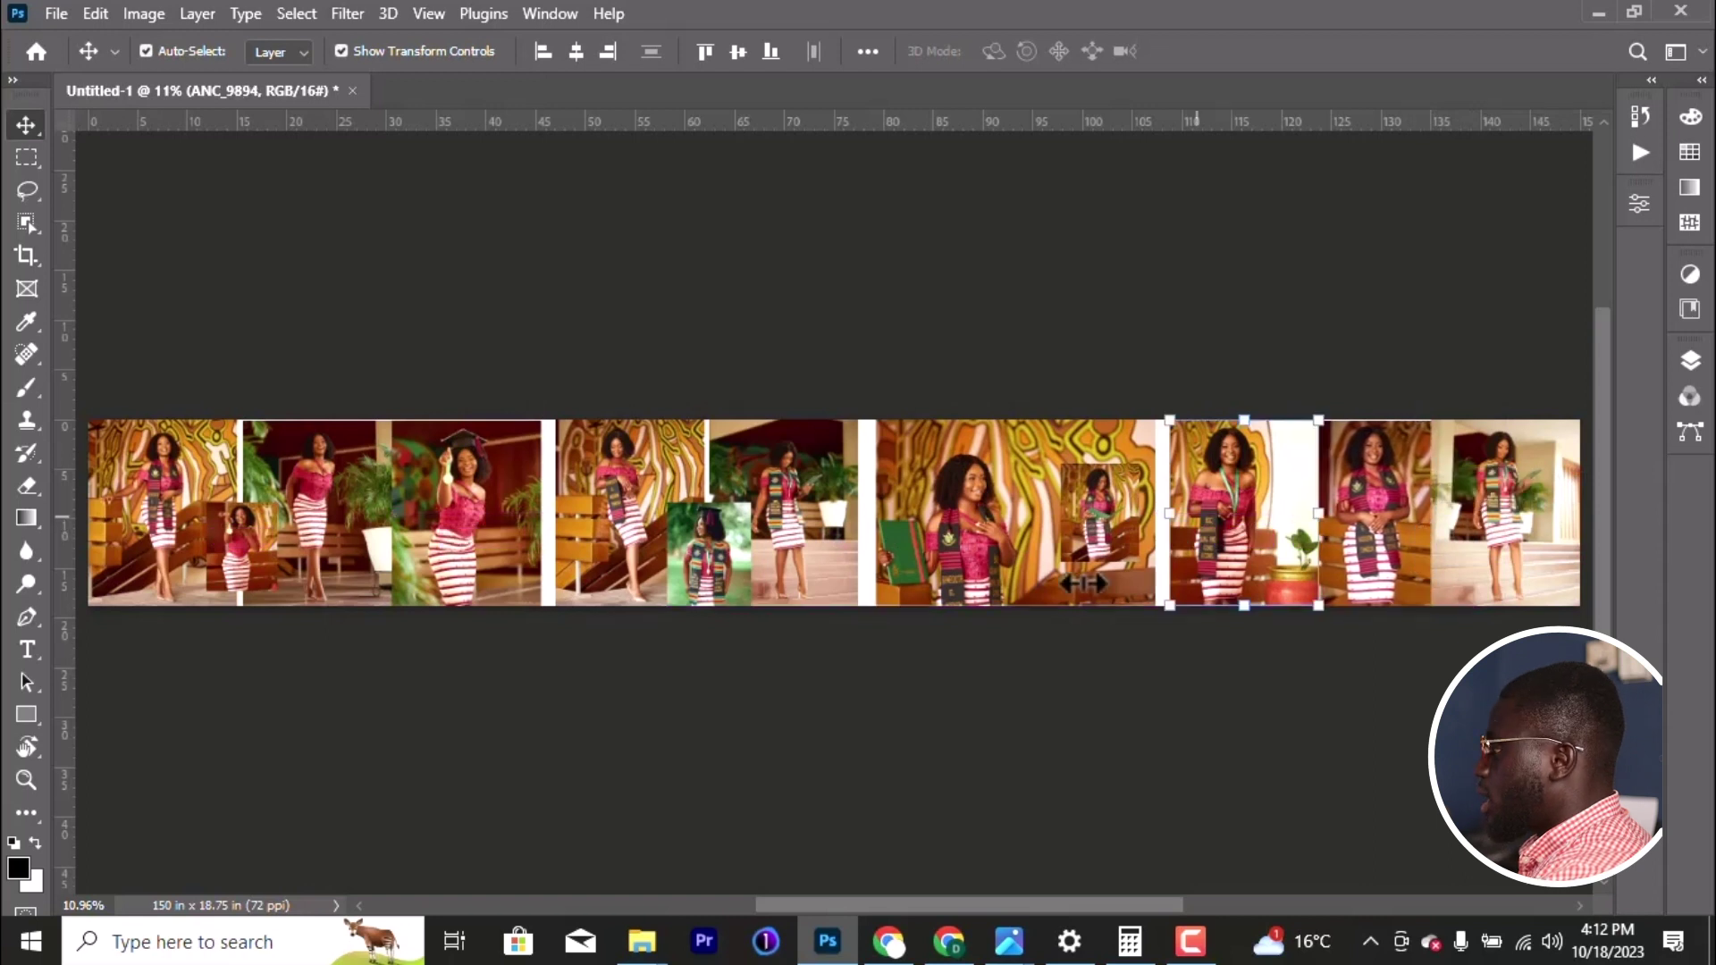
pyautogui.click(1016, 695)
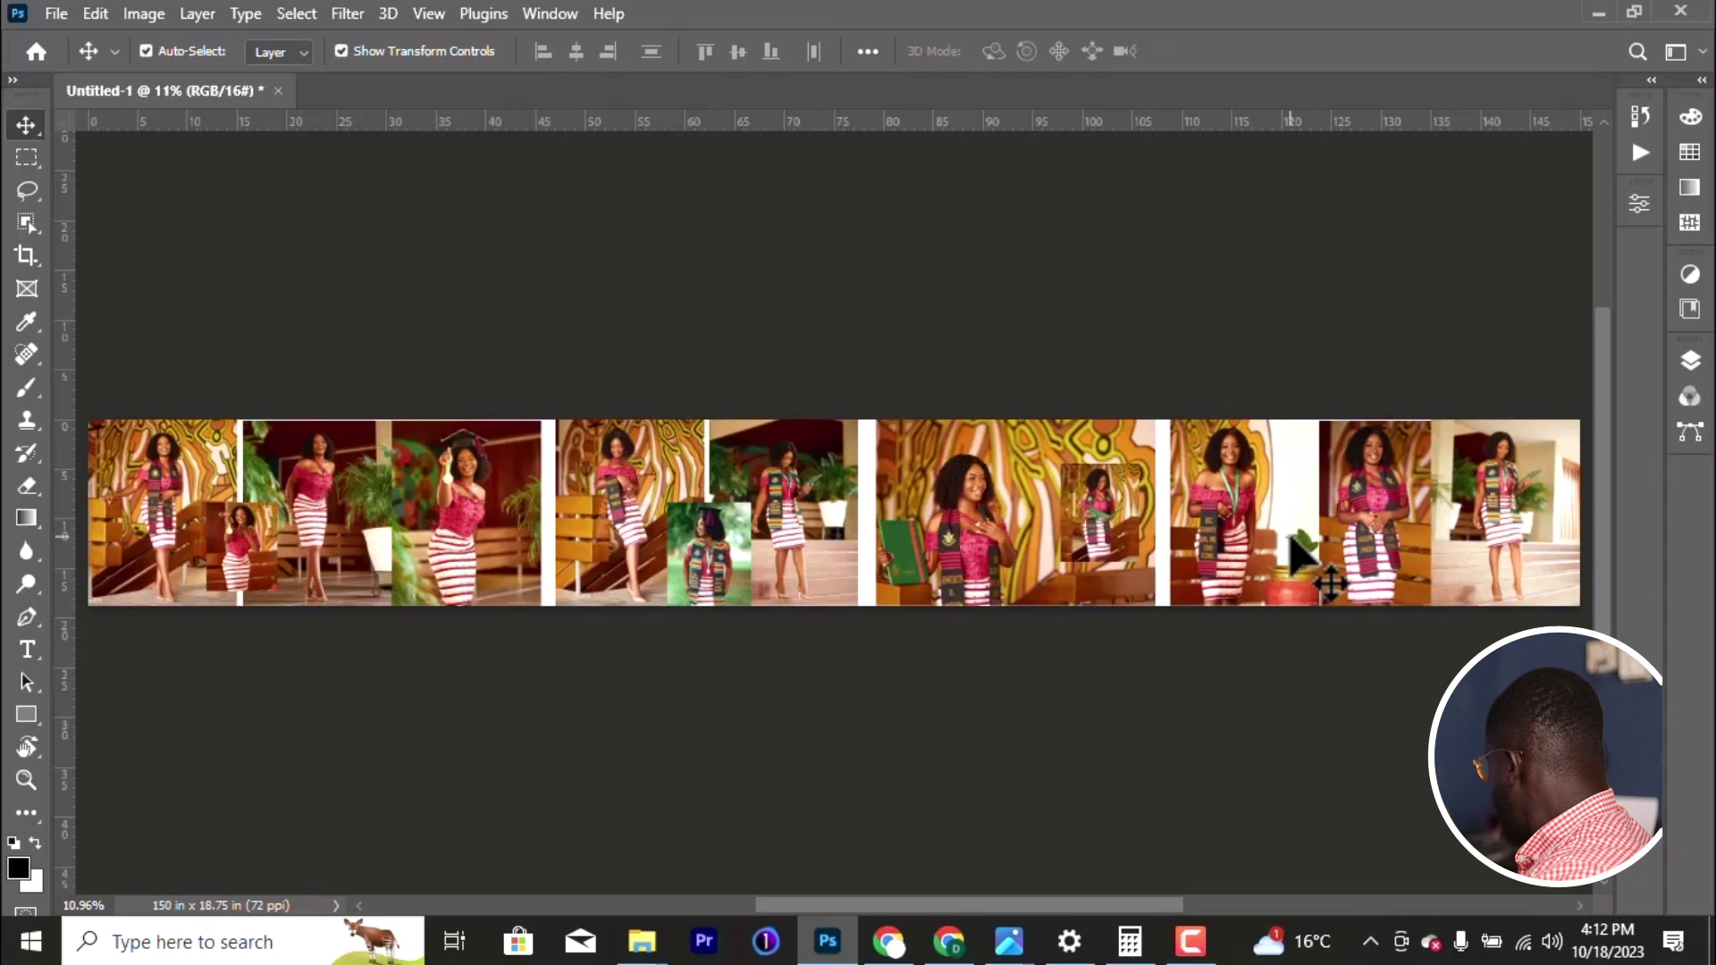
pyautogui.scroll(5, 1291, 554)
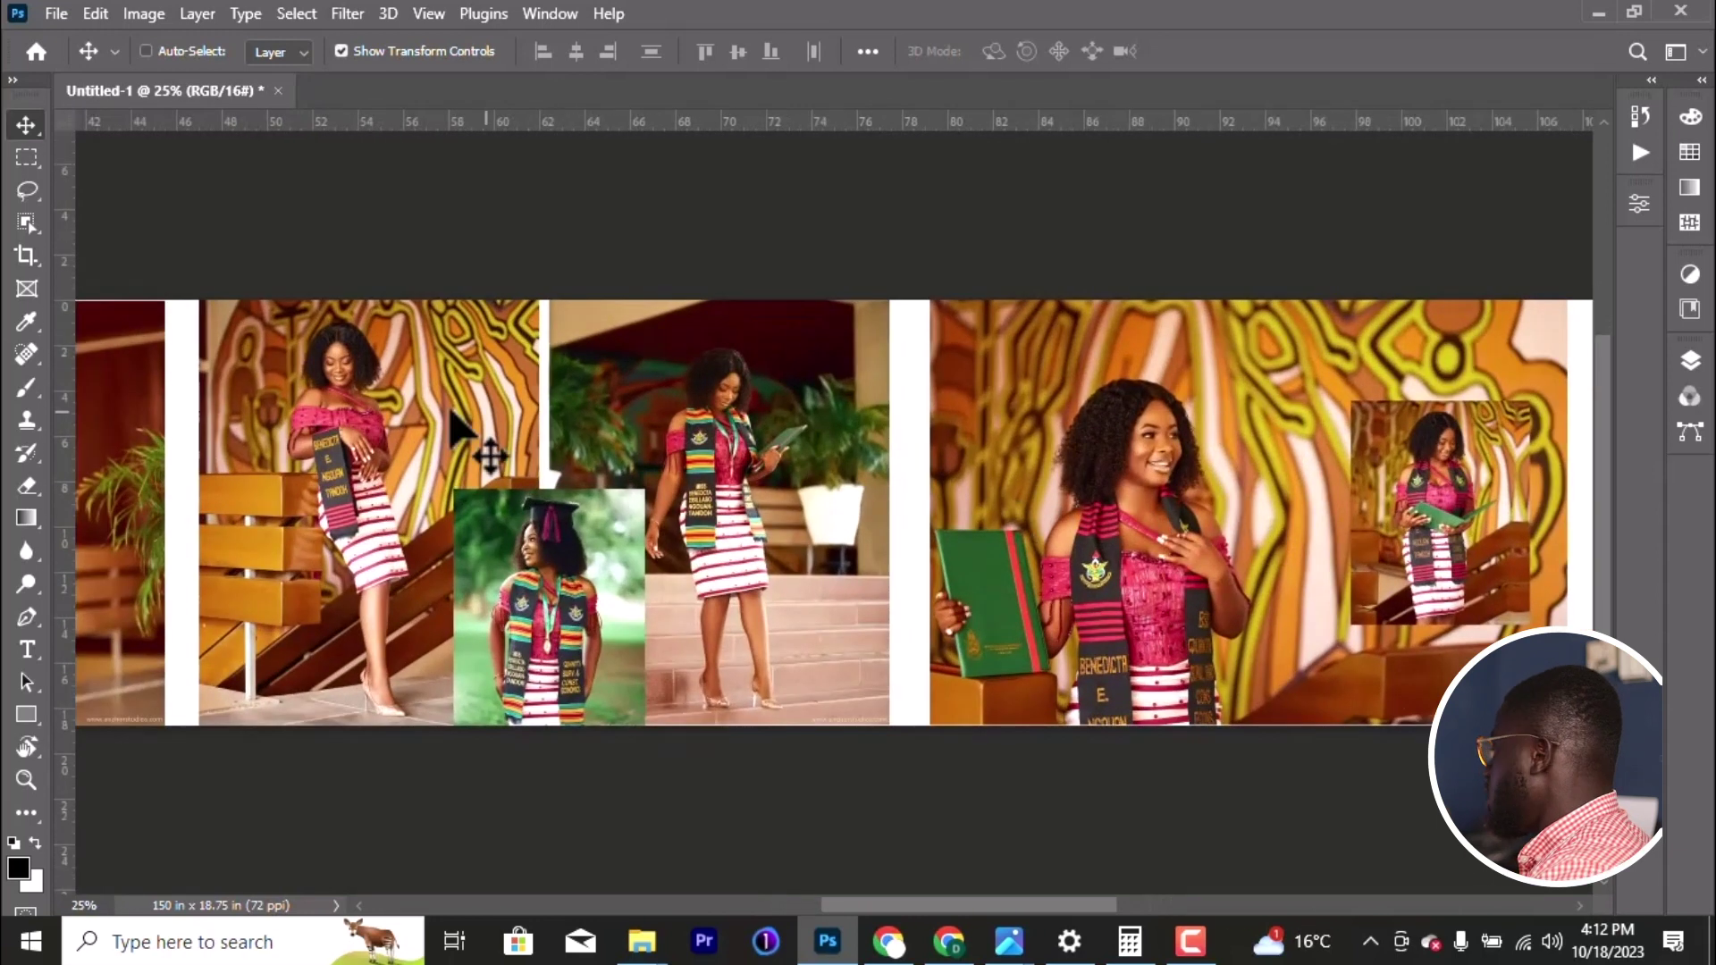
pyautogui.moveTo(268, 594); pyautogui.dragTo(1314, 572)
pyautogui.moveTo(1440, 545); pyautogui.dragTo(903, 546)
pyautogui.moveTo(1279, 530); pyautogui.dragTo(903, 509)
pyautogui.moveTo(1180, 491); pyautogui.dragTo(794, 452)
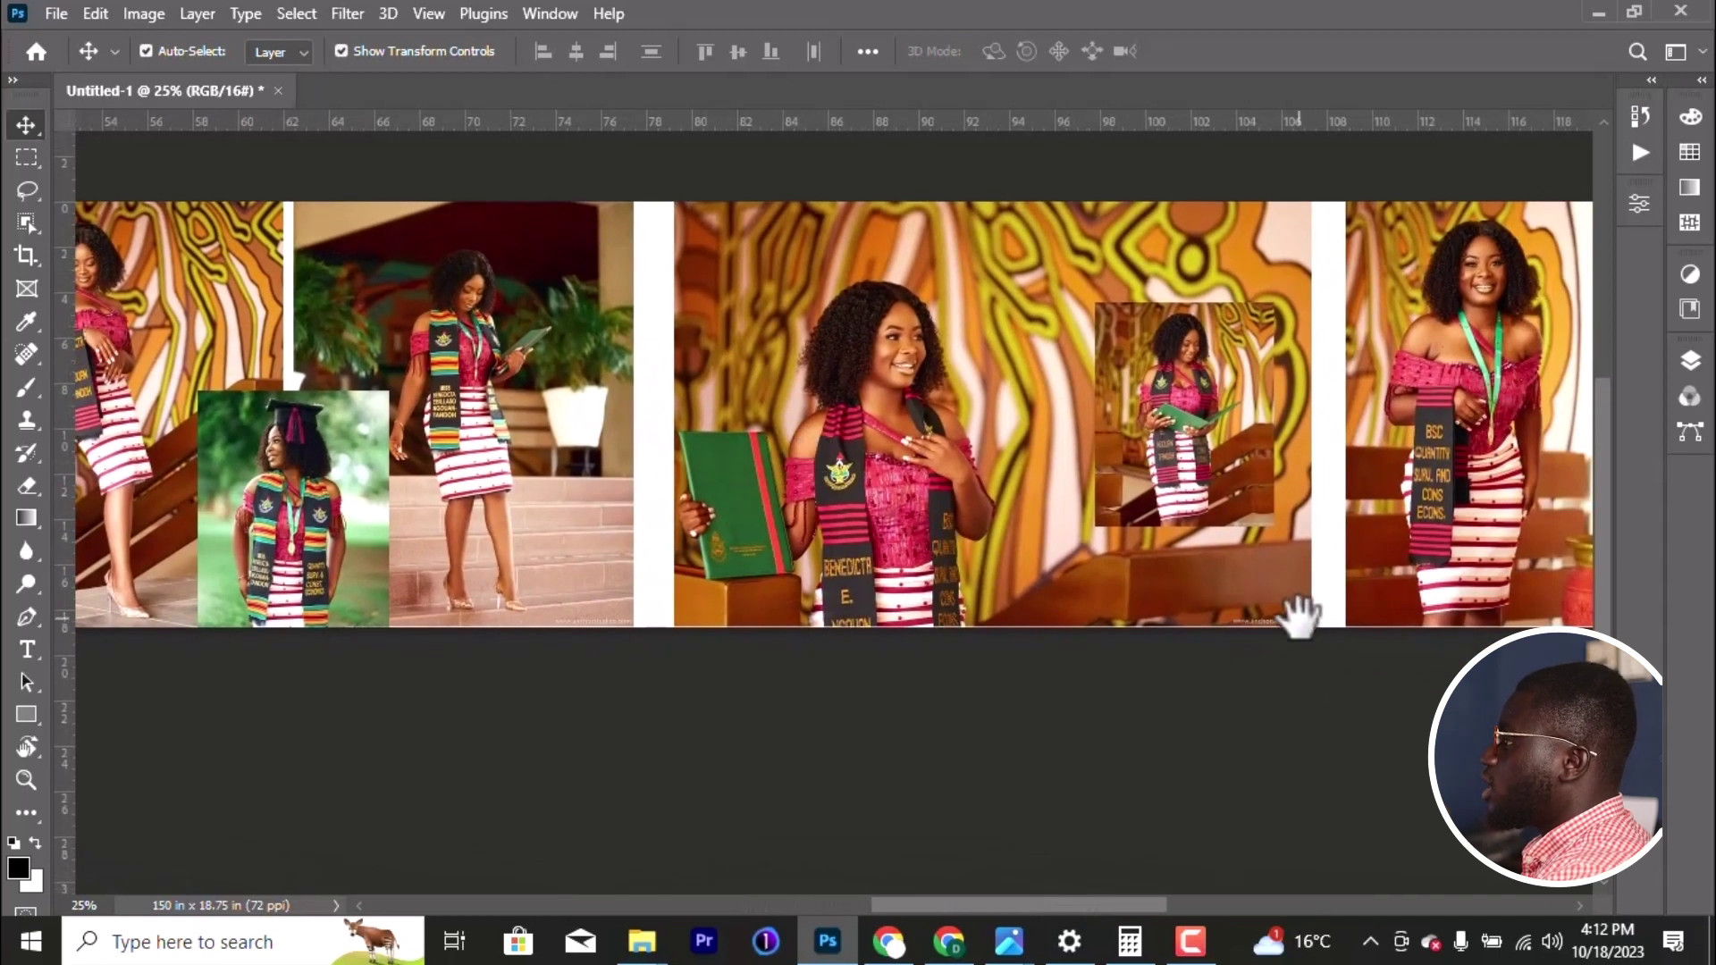
pyautogui.moveTo(1209, 554); pyautogui.dragTo(1357, 572)
pyautogui.moveTo(534, 572); pyautogui.dragTo(1387, 467)
pyautogui.moveTo(716, 501); pyautogui.dragTo(995, 512)
pyautogui.click(584, 506)
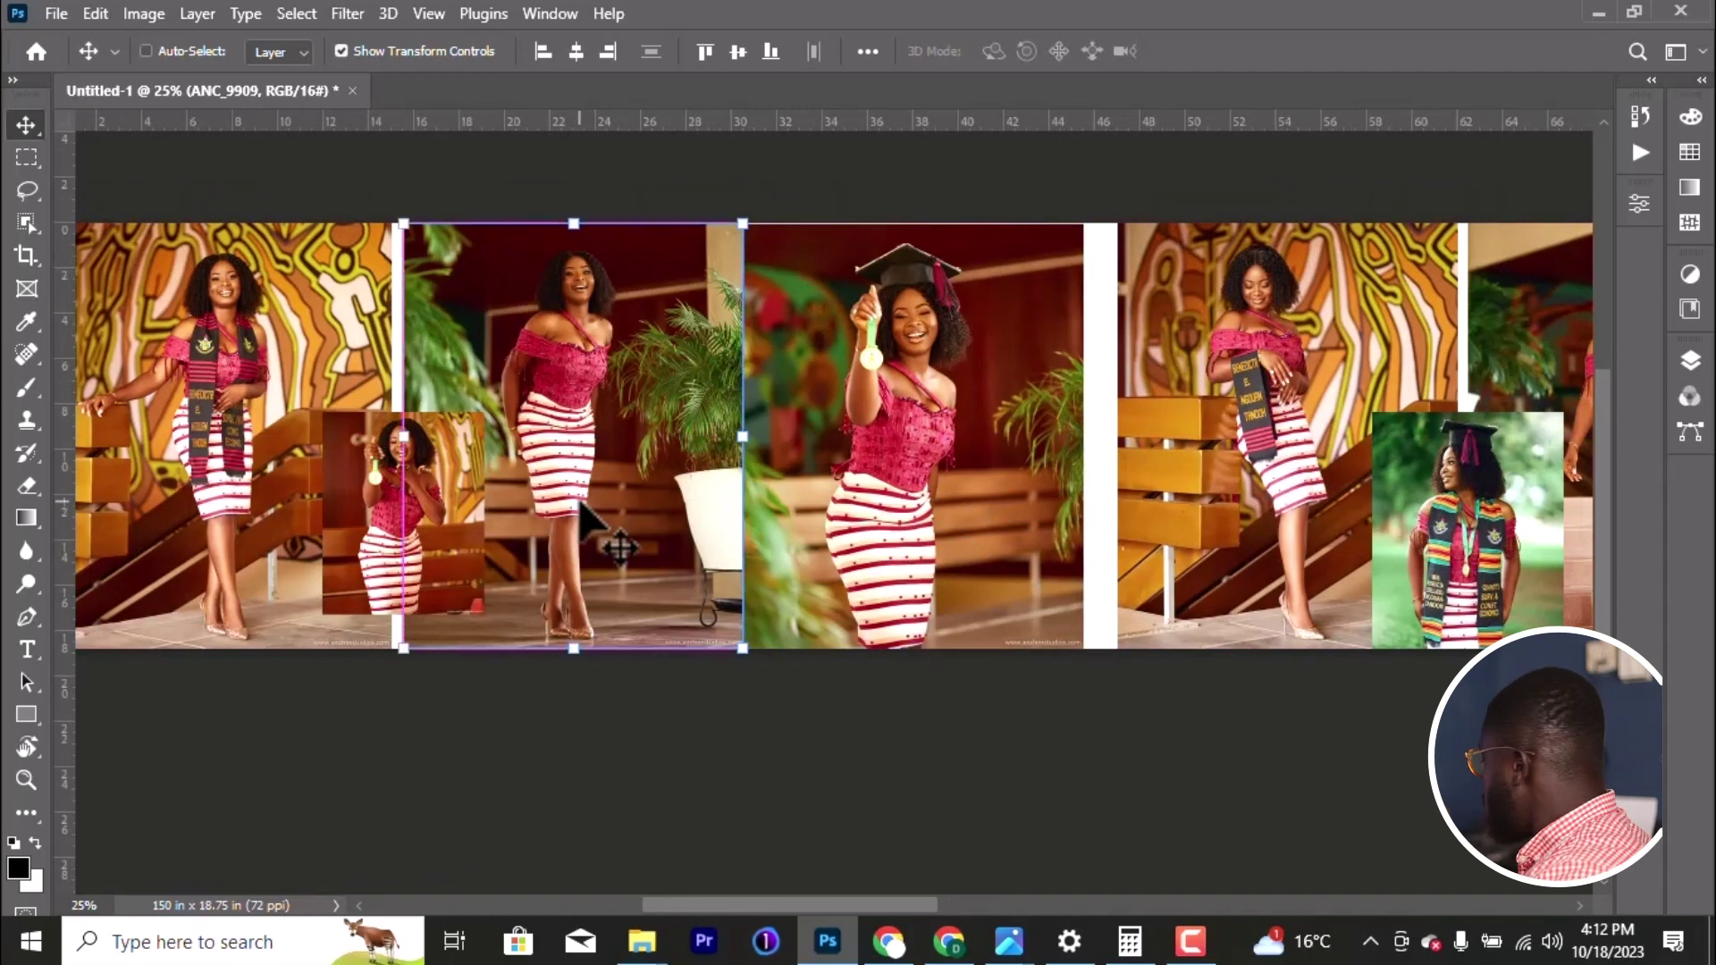
pyautogui.hotkey('ctrl', '+')
pyautogui.moveTo(893, 444); pyautogui.dragTo(1008, 434)
pyautogui.hscroll(8, 689, 420)
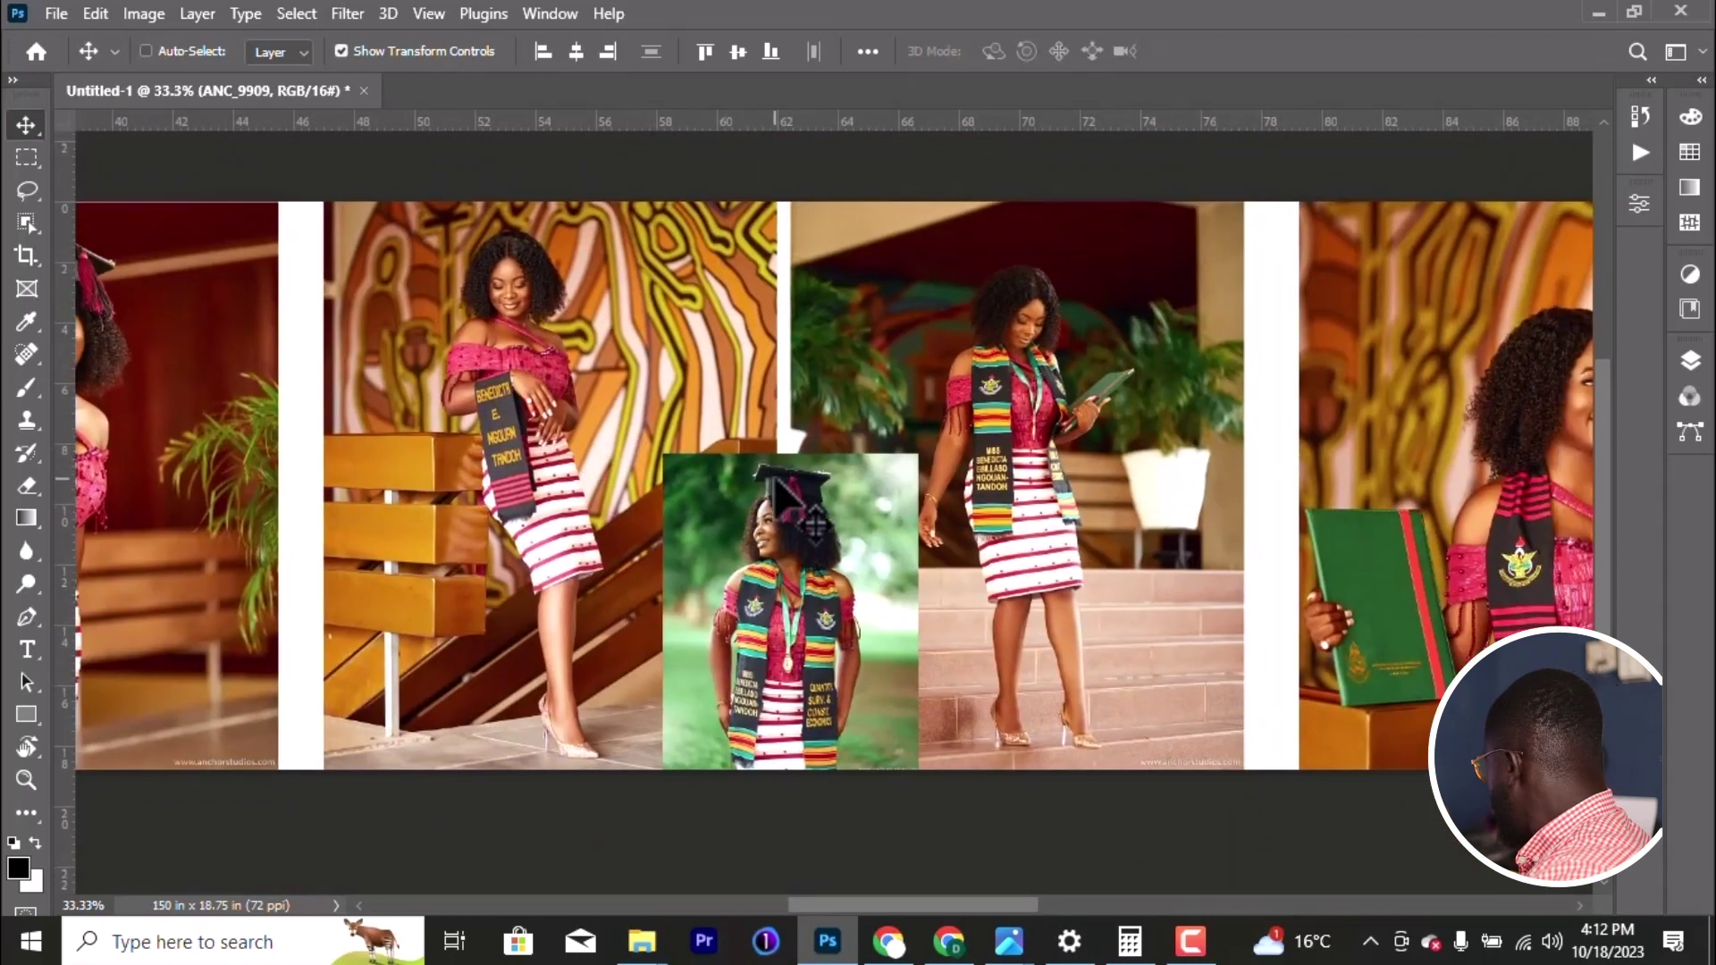
pyautogui.hotkey('ctrl', '0')
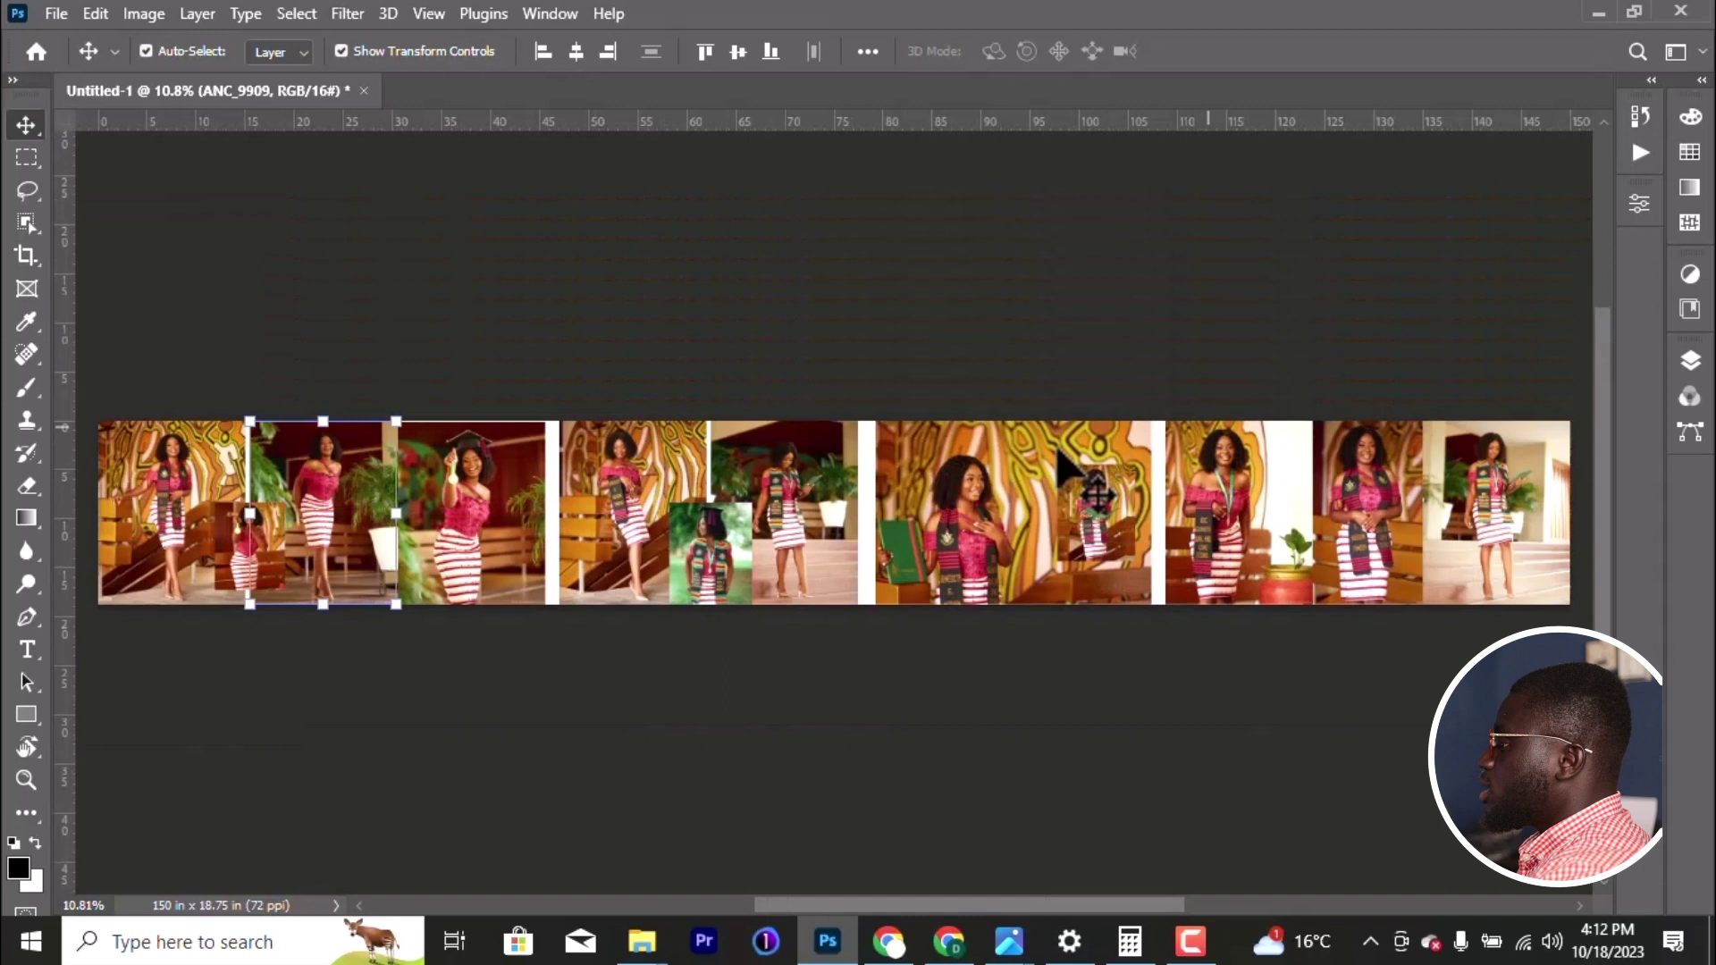
pyautogui.click(531, 229)
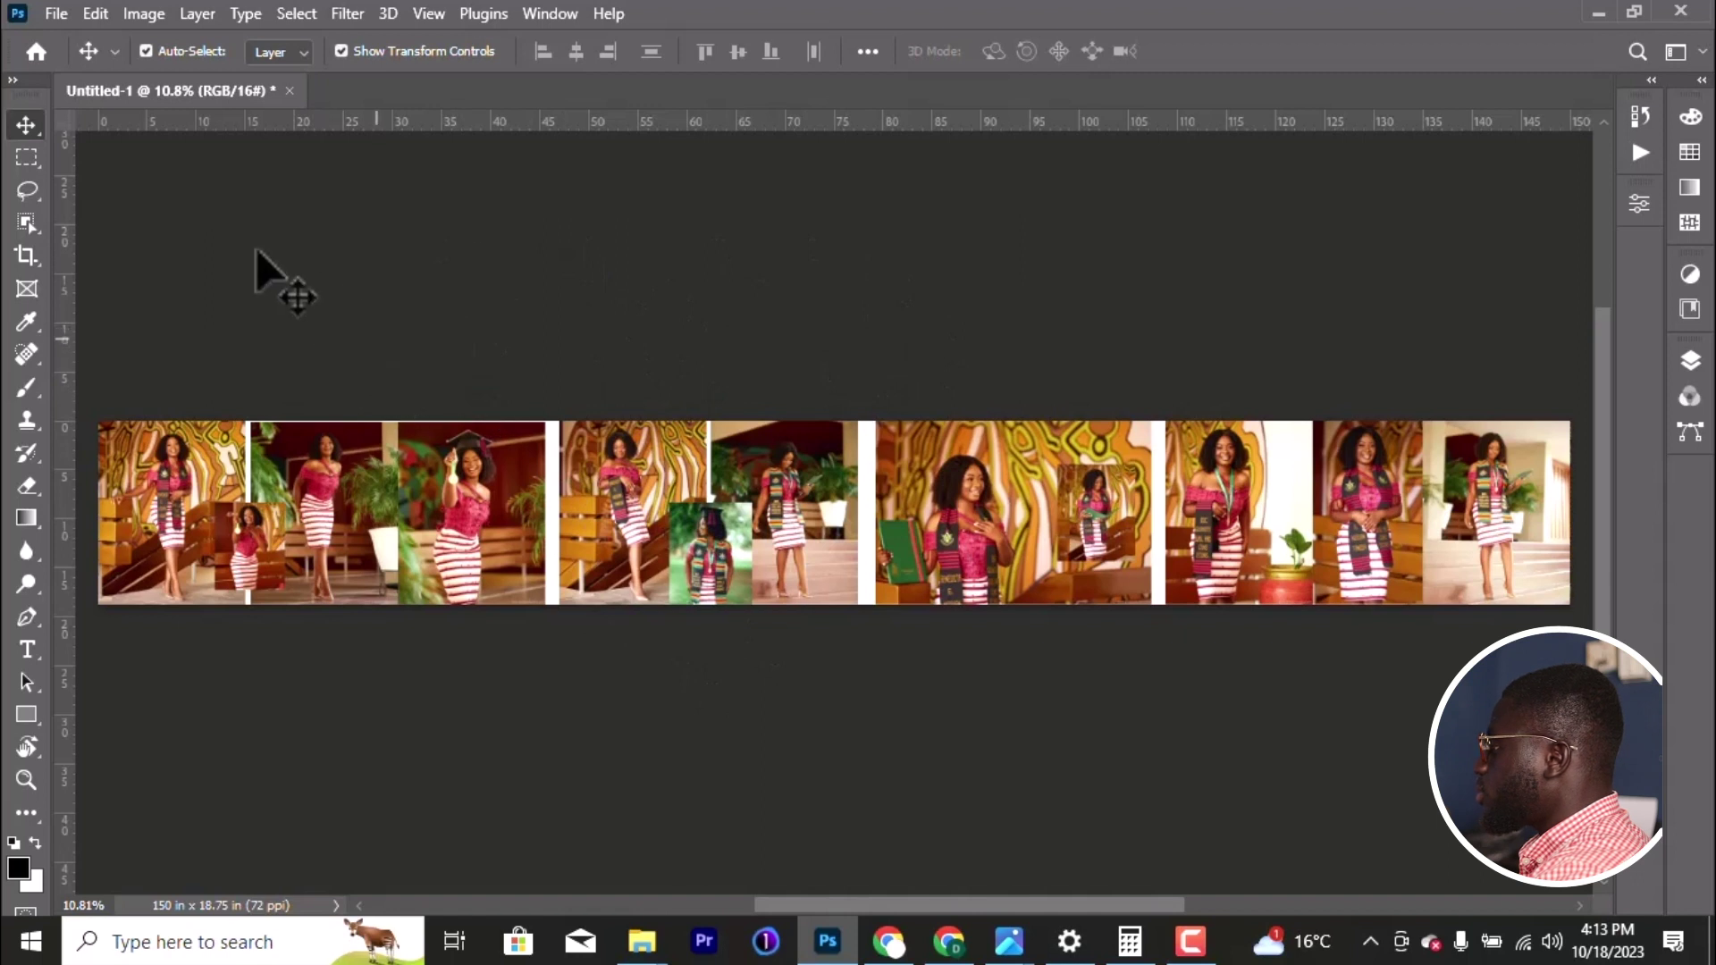
# Step: Switch from the Crop tool group to the Slice Tool
pyautogui.click(25, 256)
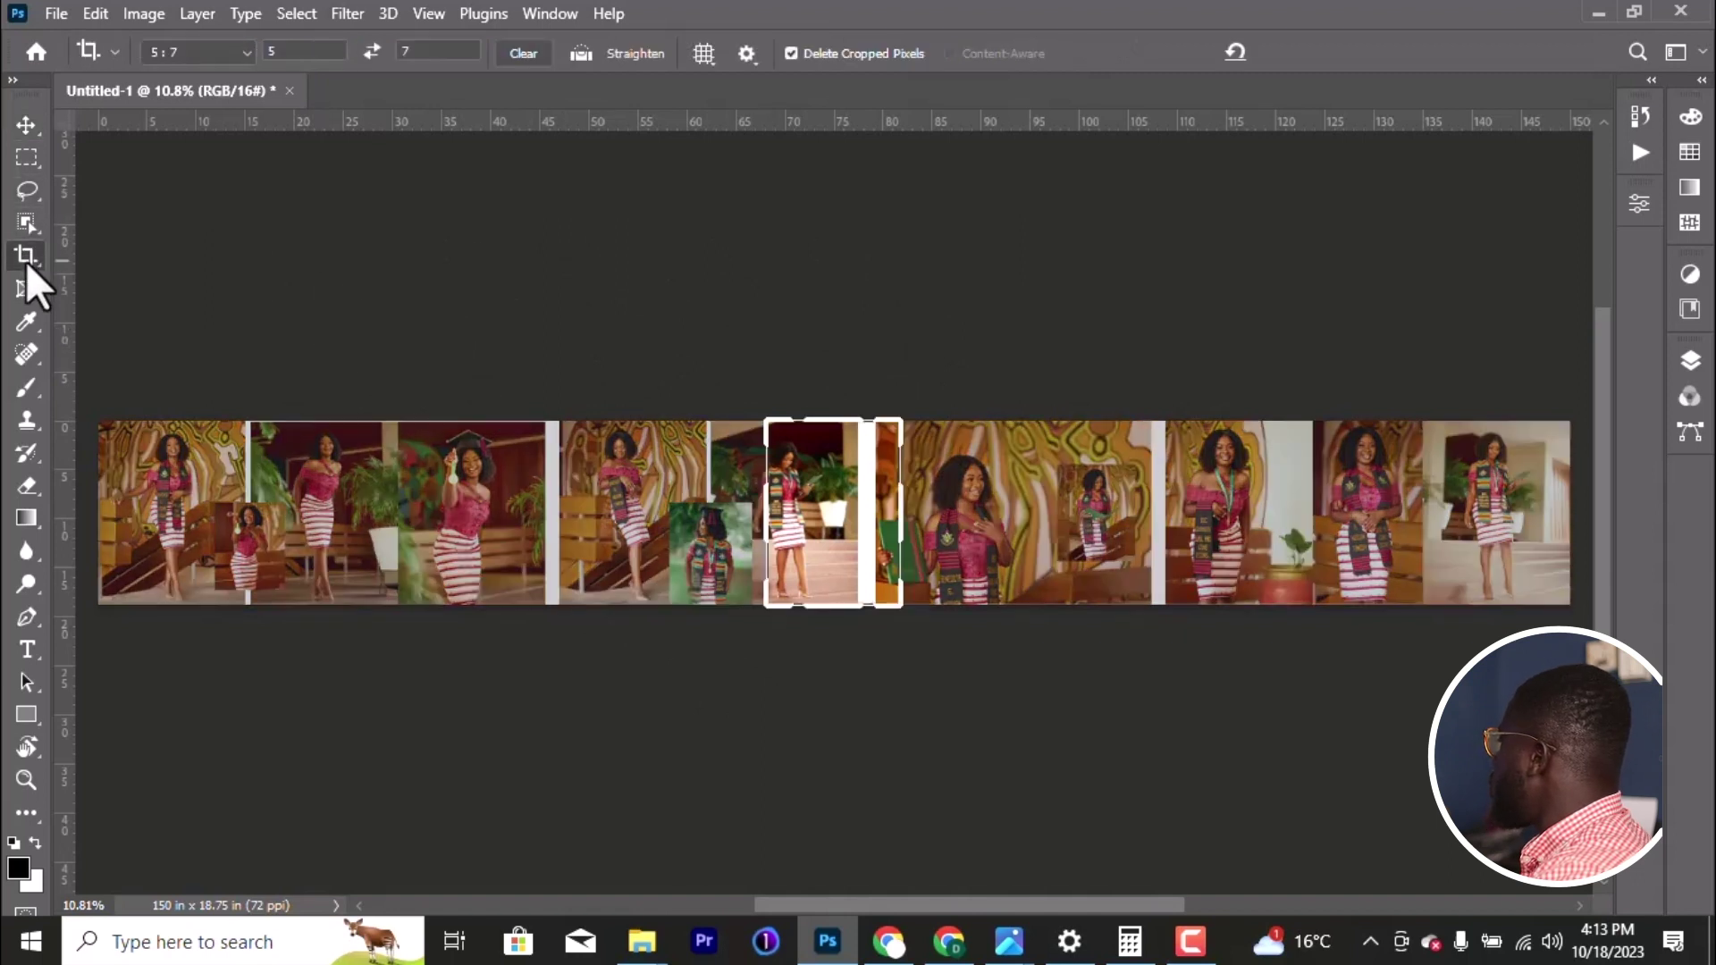
pyautogui.rightClick(25, 257)
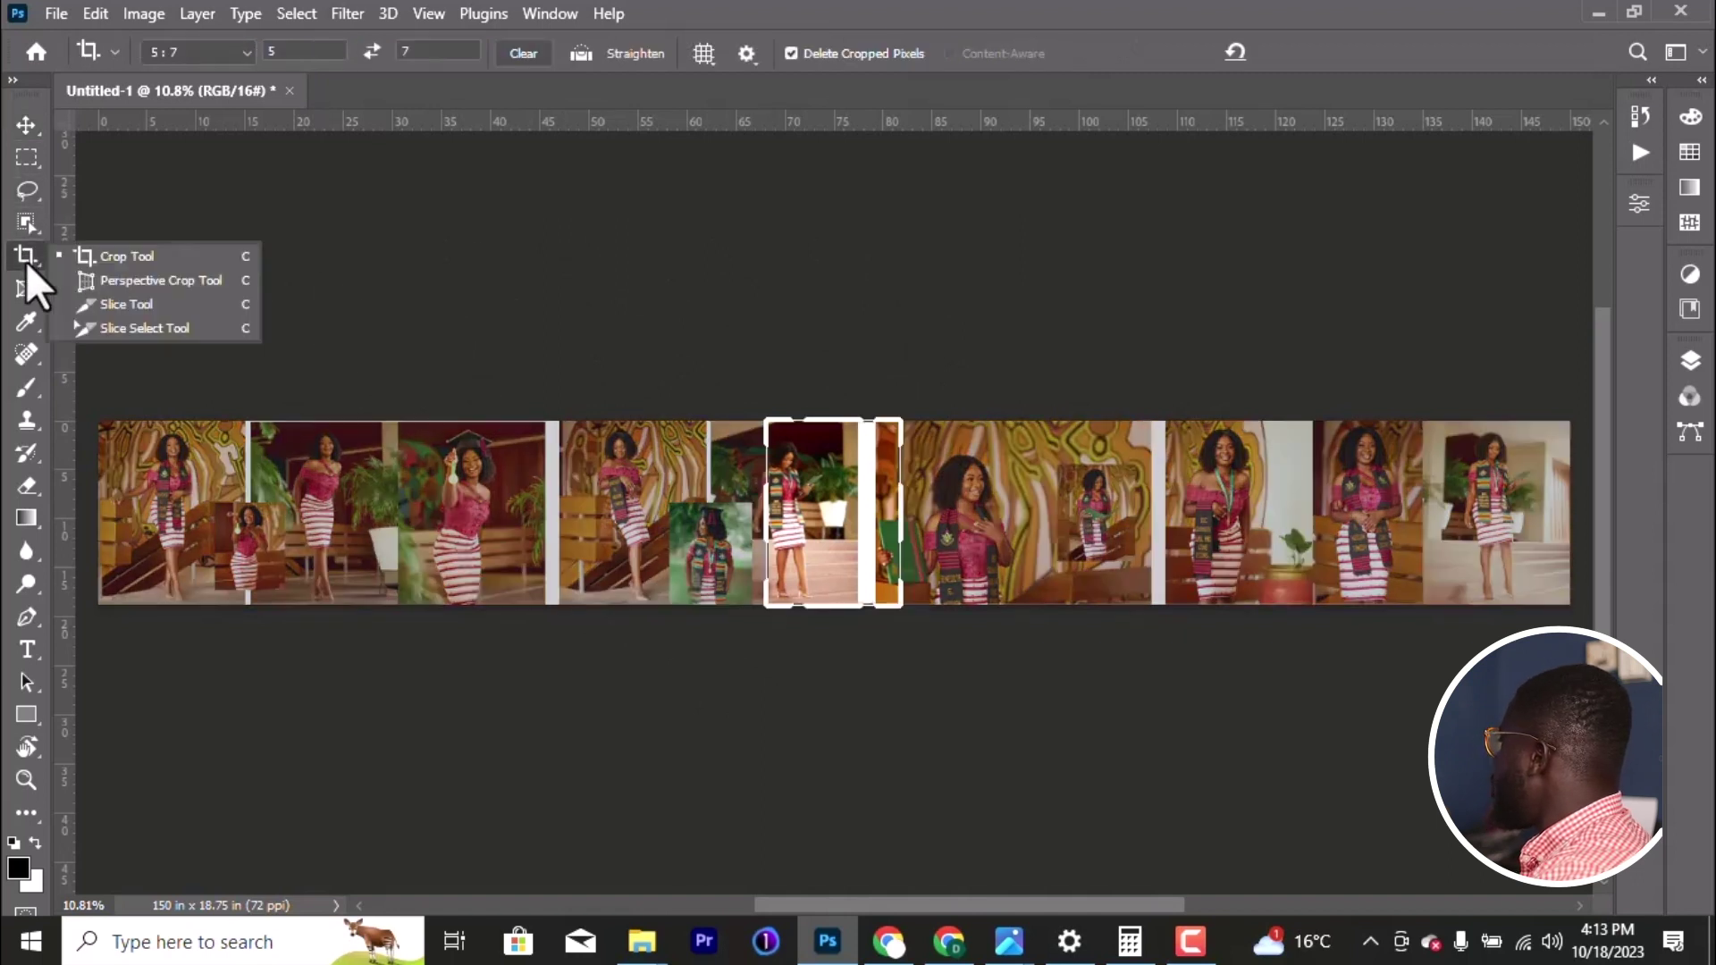
pyautogui.click(125, 308)
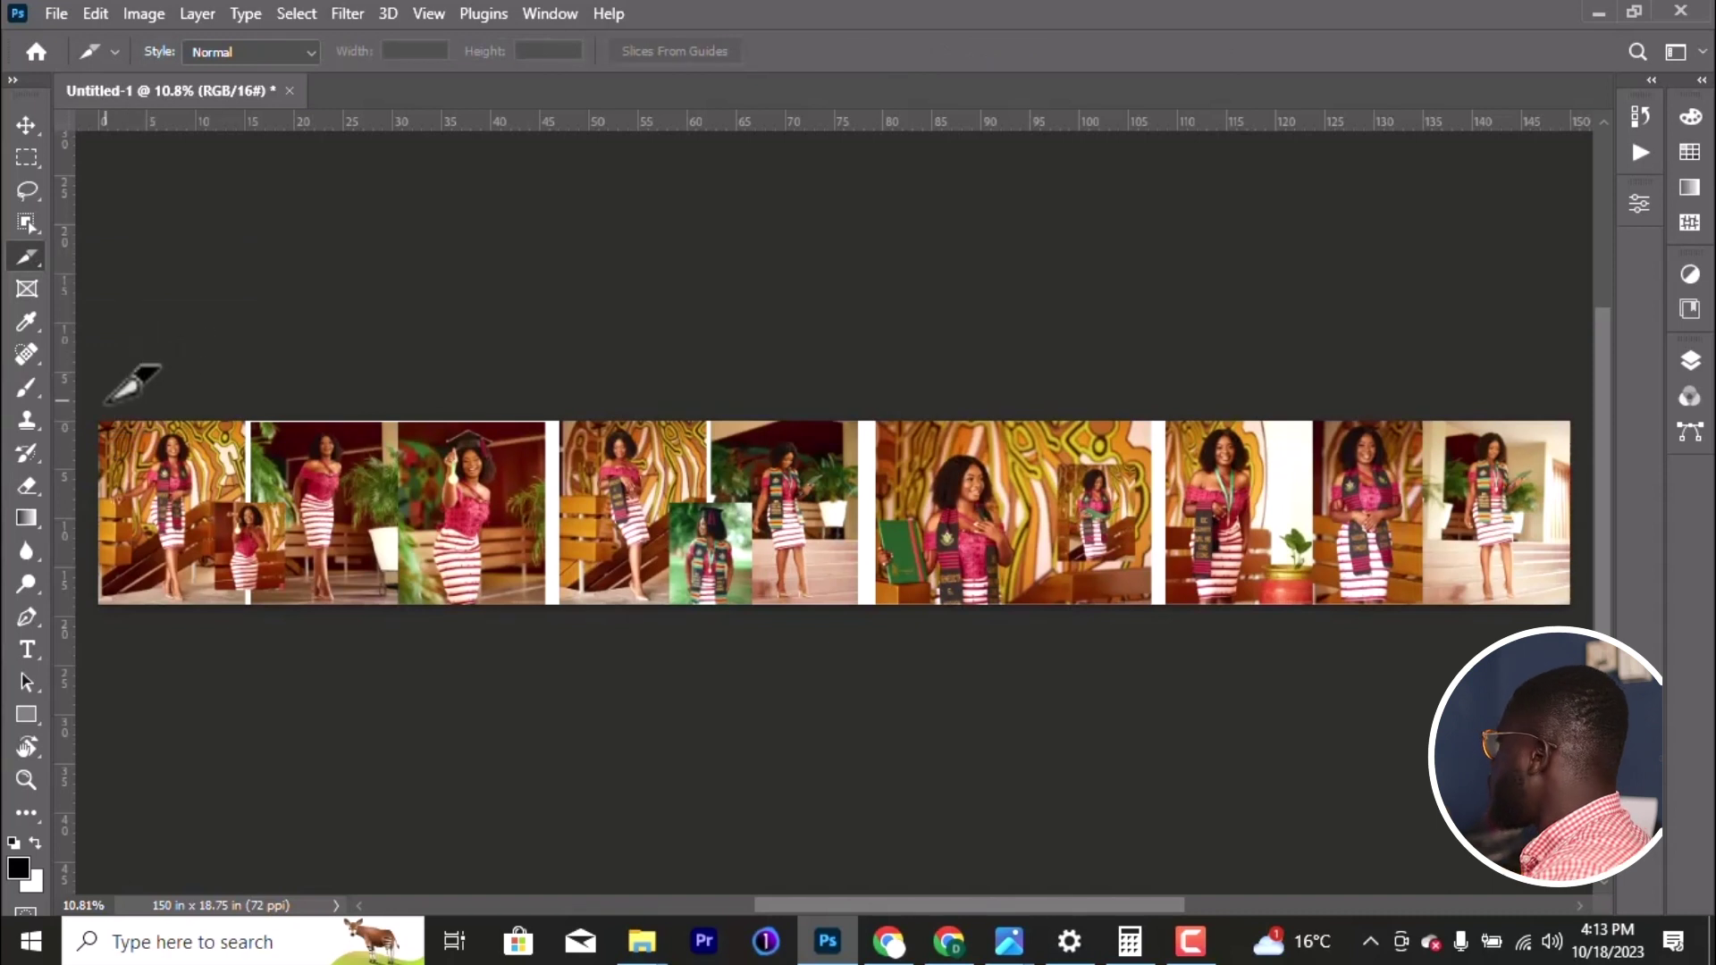
# Step: Set the slice Style to Fixed Aspect Ratio with width 4 and height 5
pyautogui.click(253, 52)
pyautogui.click(254, 52)
pyautogui.click(254, 52)
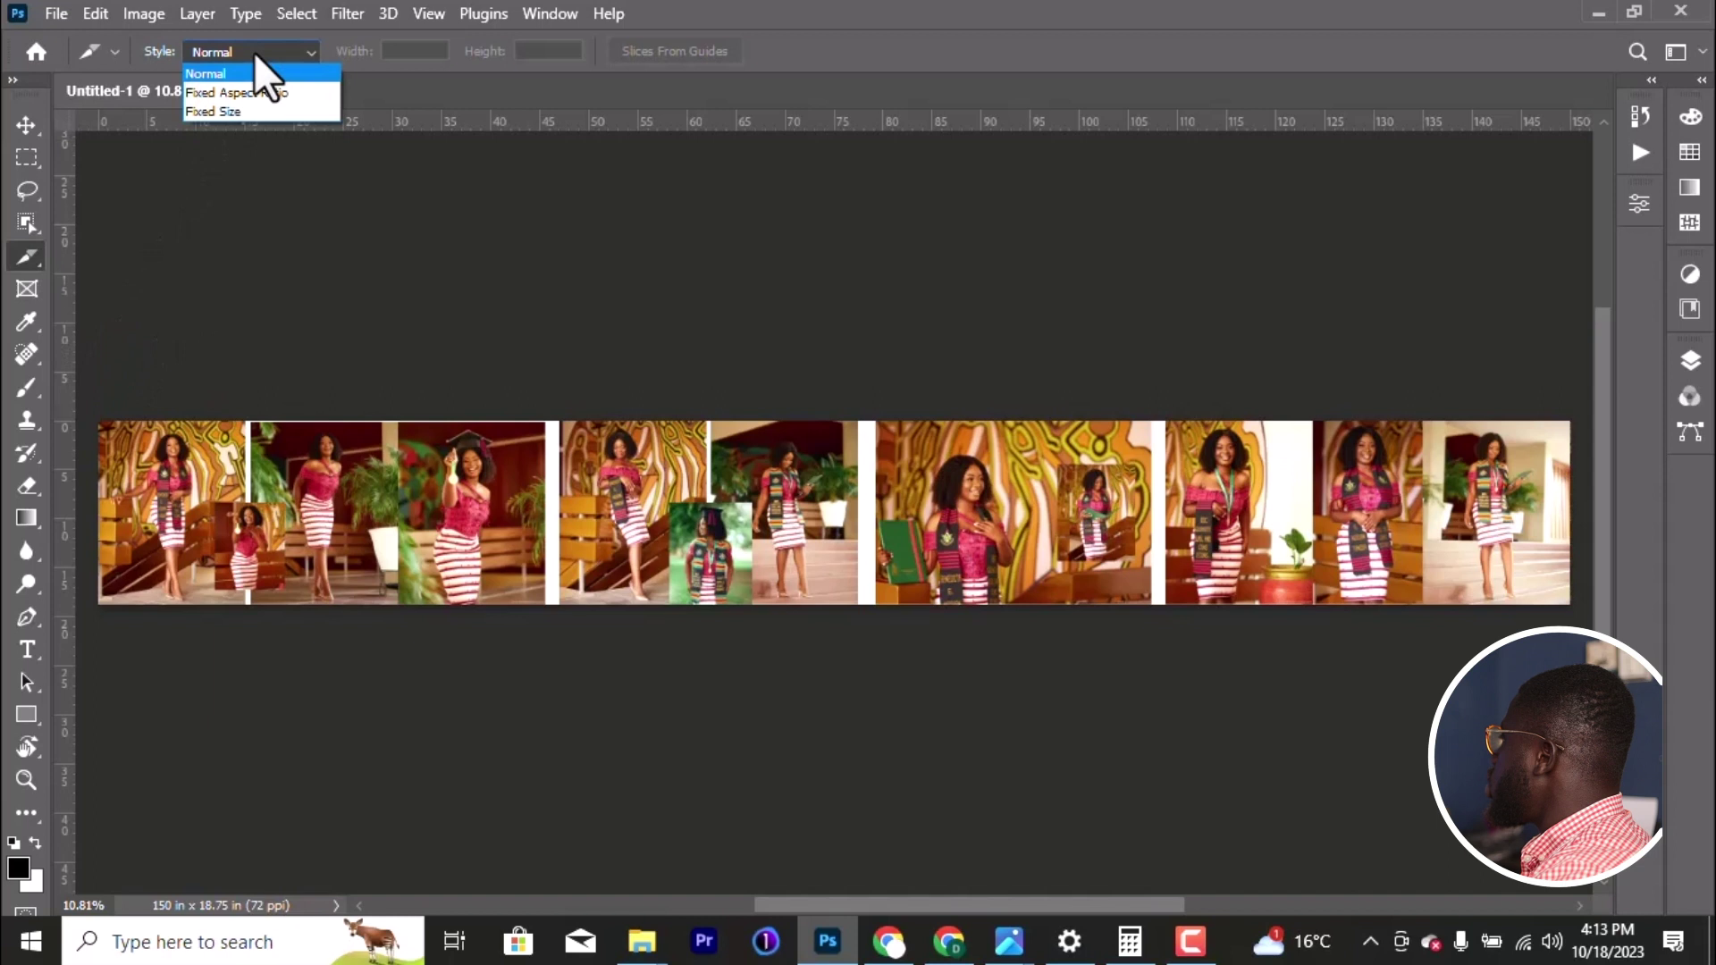
pyautogui.click(217, 93)
pyautogui.click(403, 52)
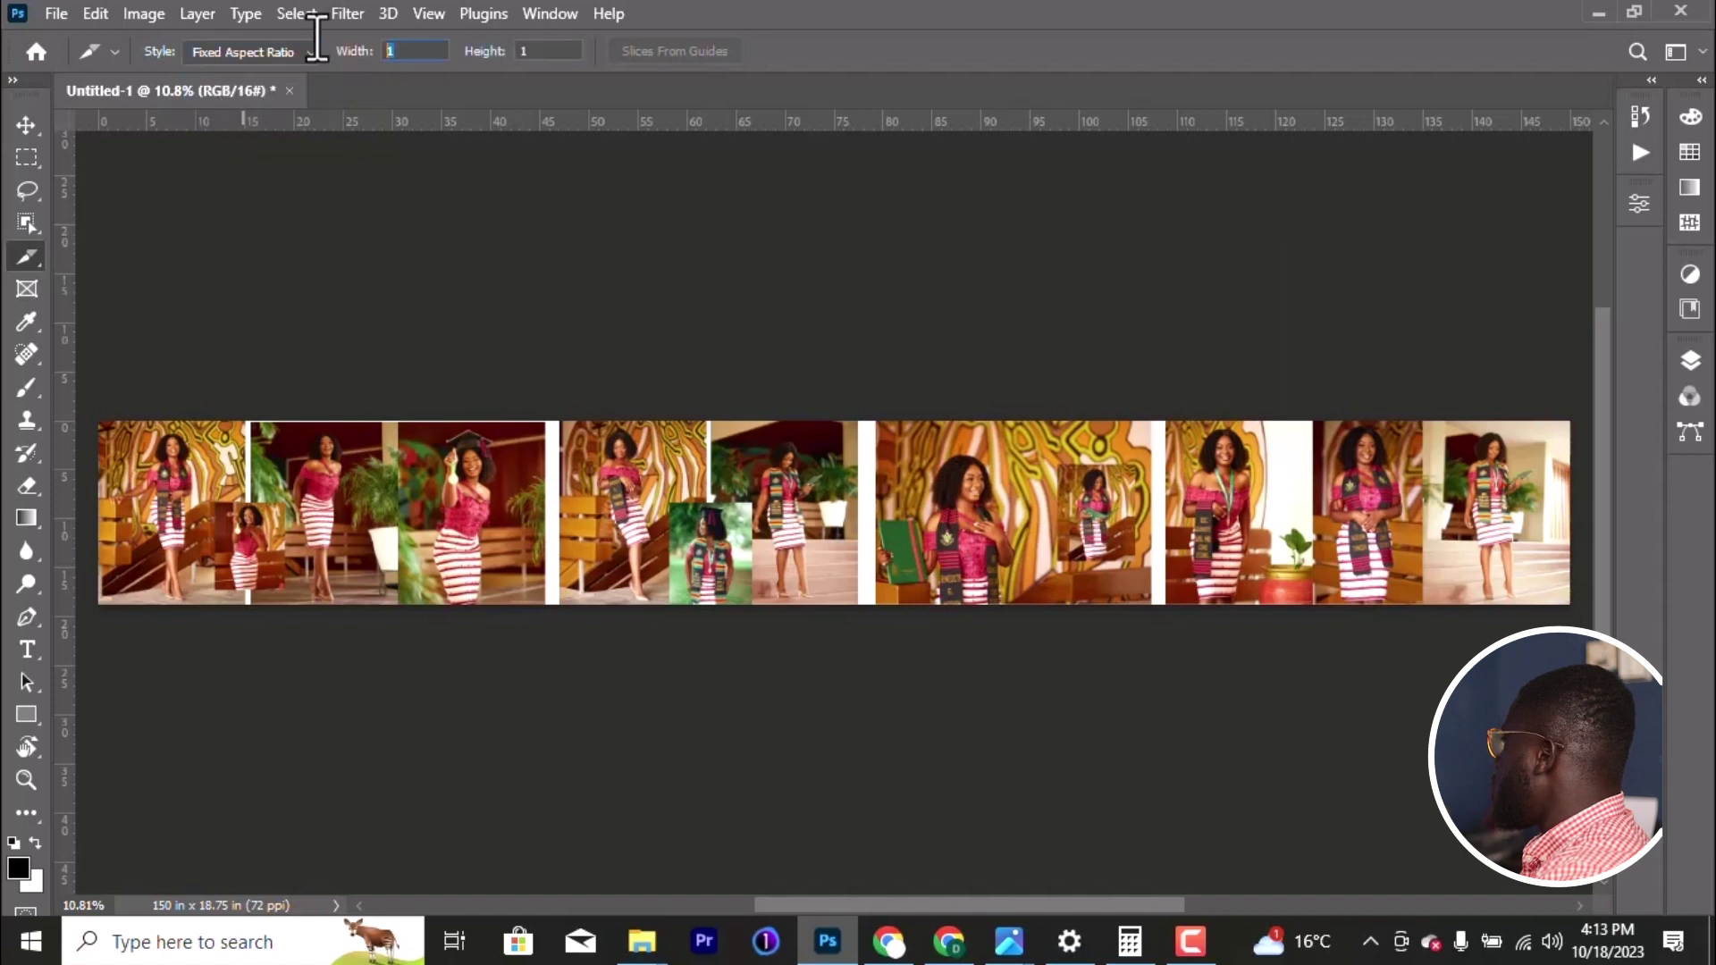
pyautogui.write('4')
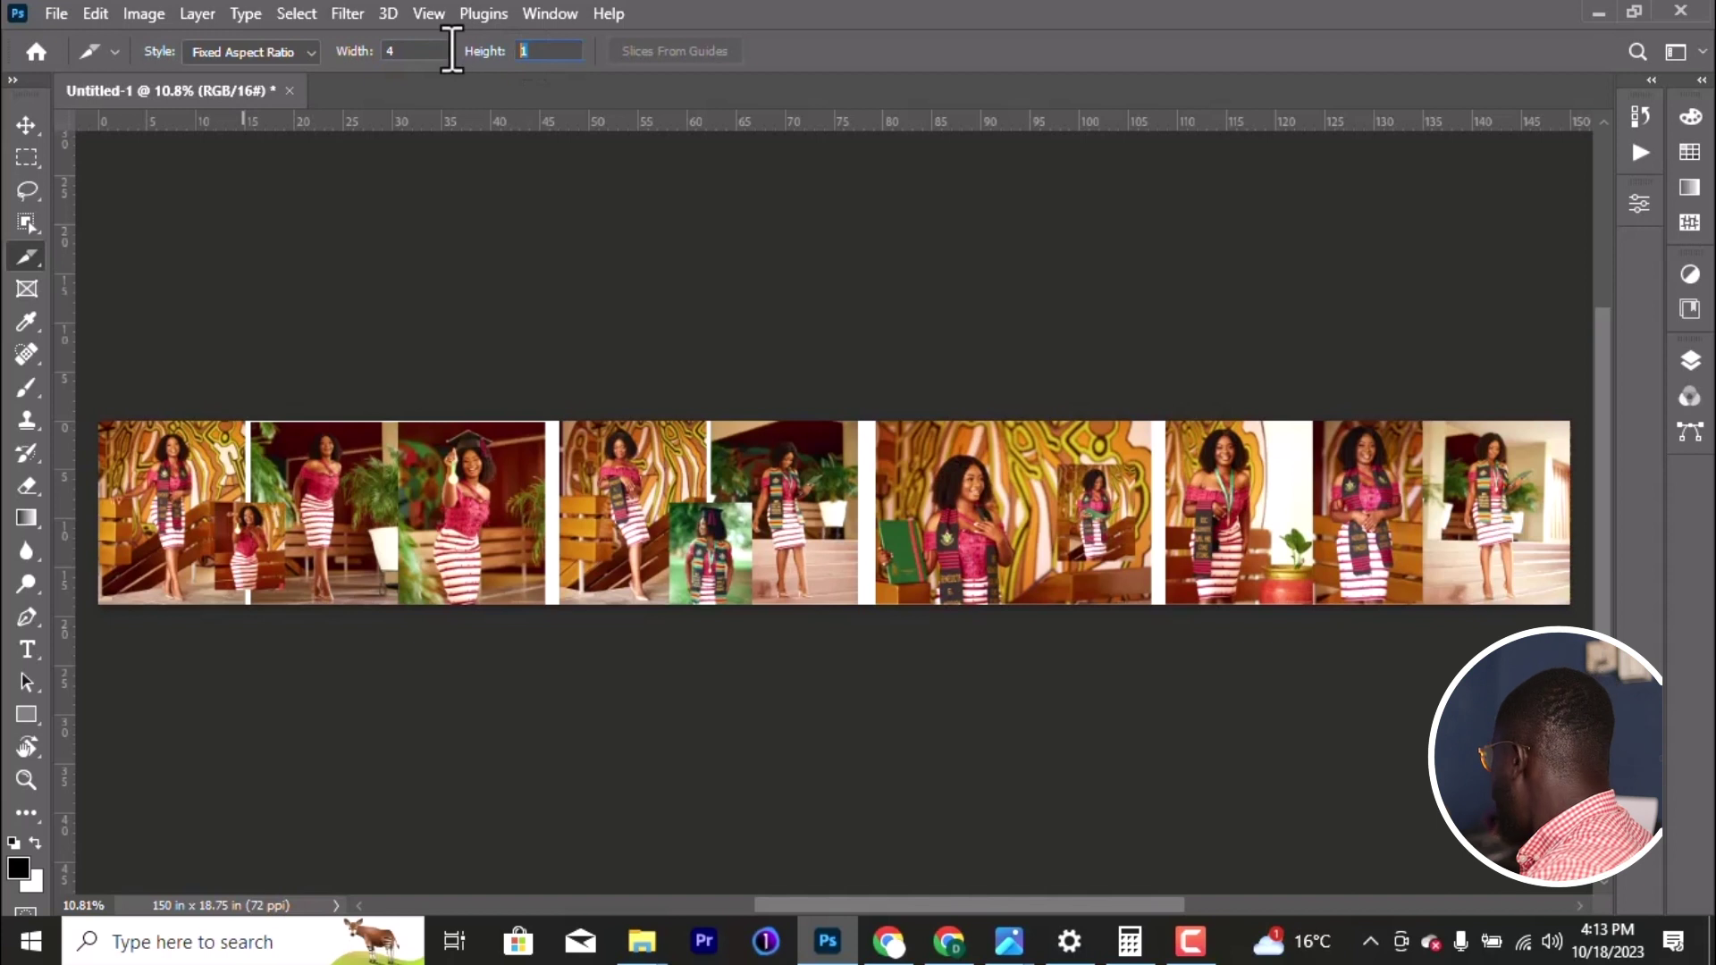
pyautogui.press('Return')
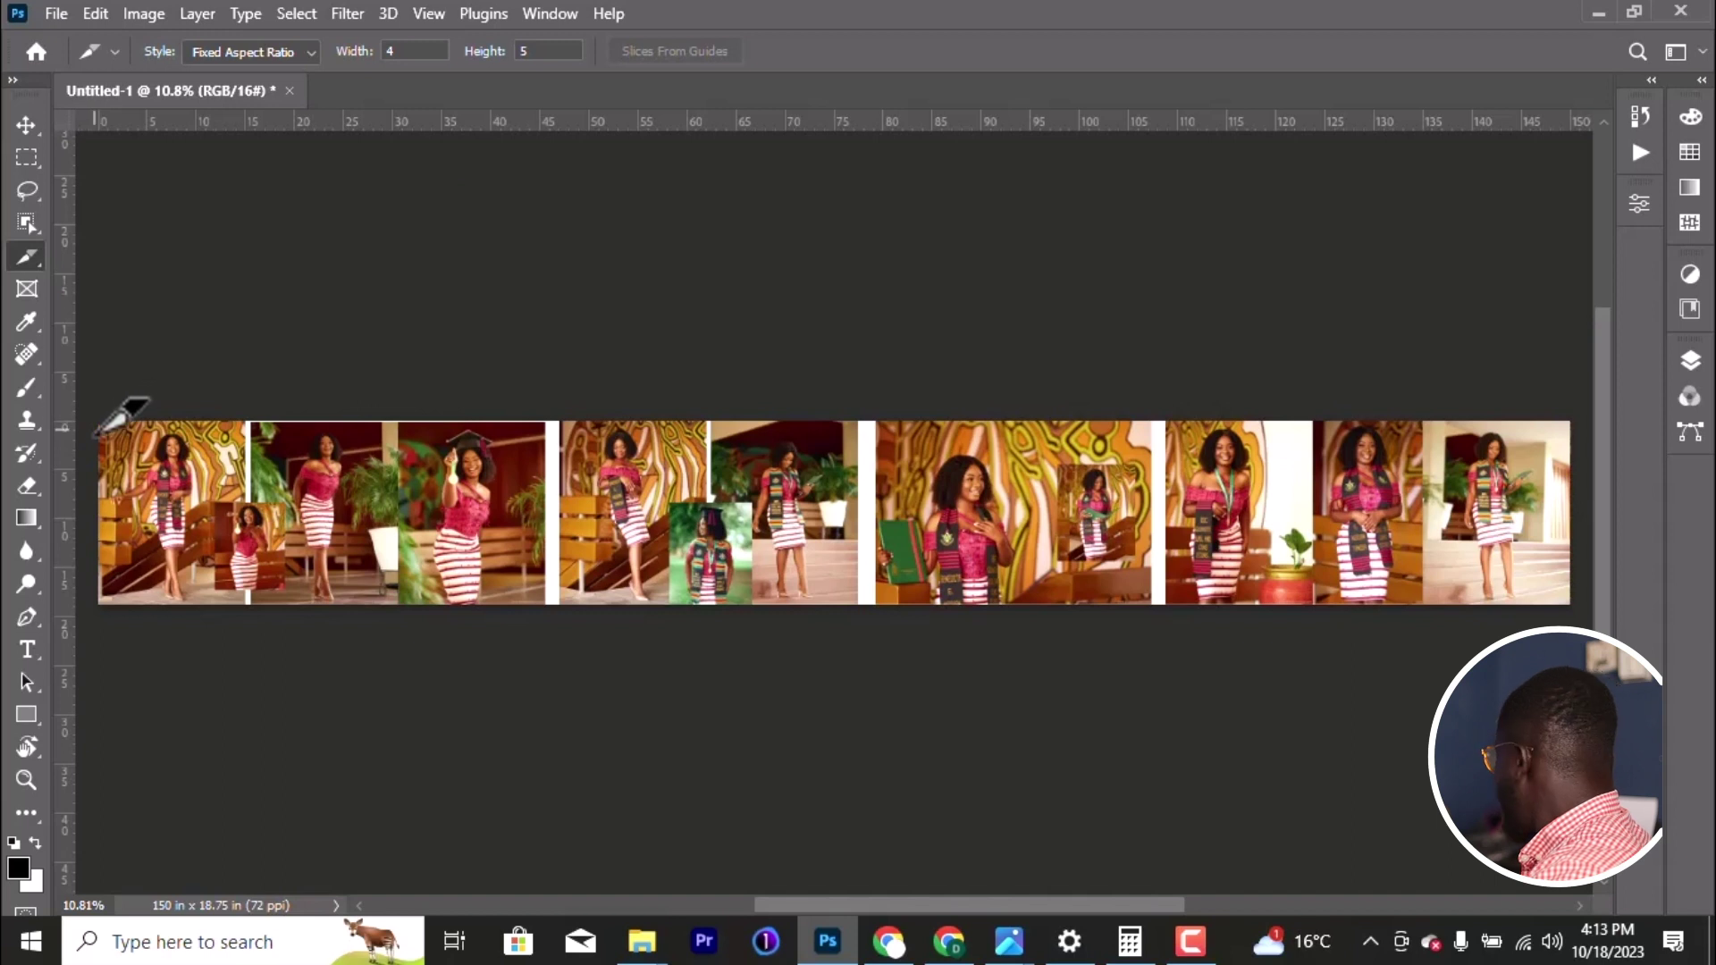
pyautogui.scroll(1, 109, 413)
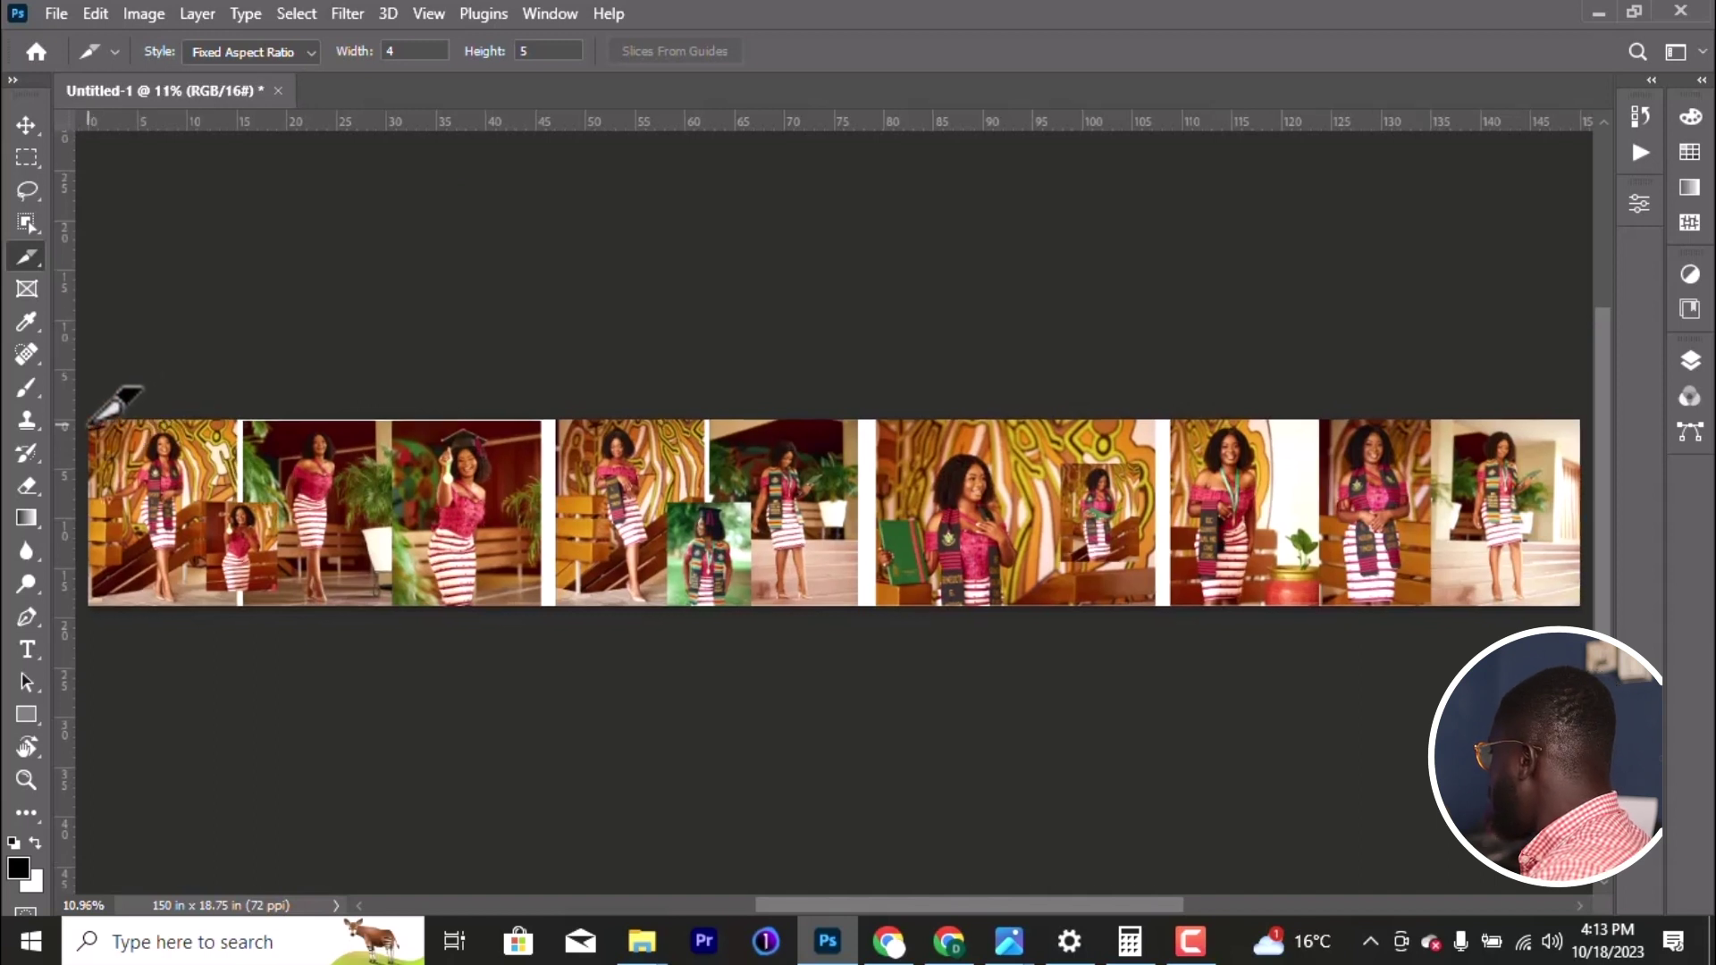
# Step: Draw 4:5 slices 01 through 06 over the first six photos, redoing slice 06
pyautogui.moveTo(90, 416); pyautogui.dragTo(272, 611)
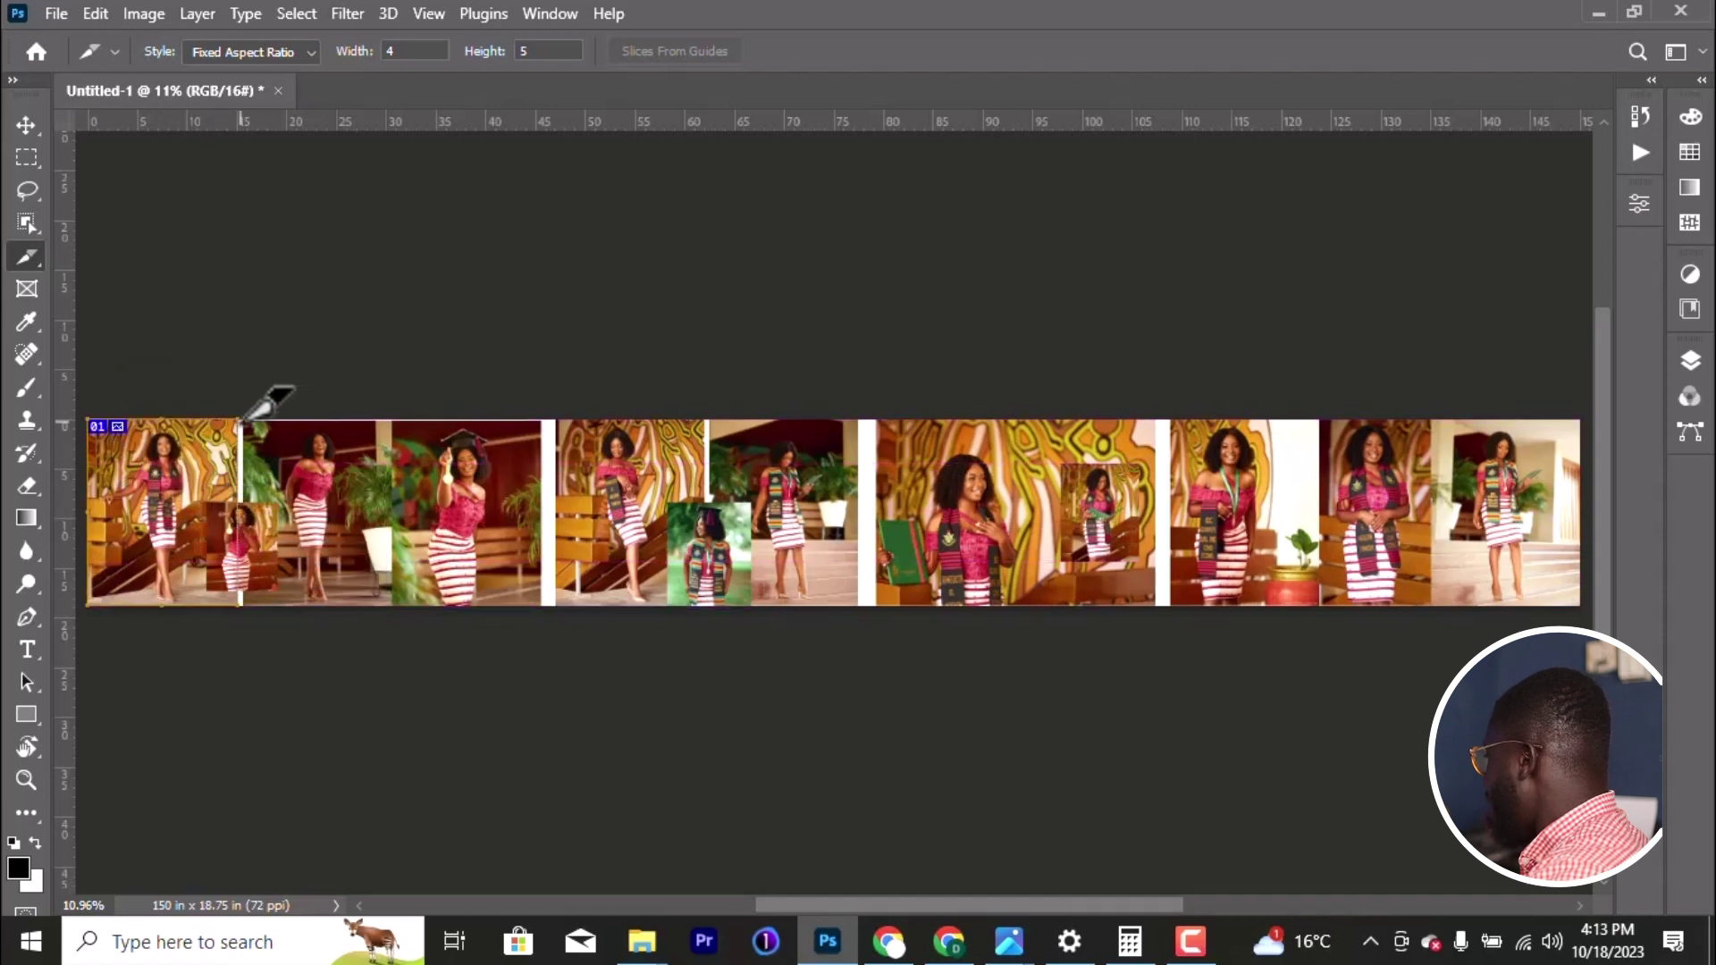
pyautogui.moveTo(239, 418); pyautogui.dragTo(388, 606)
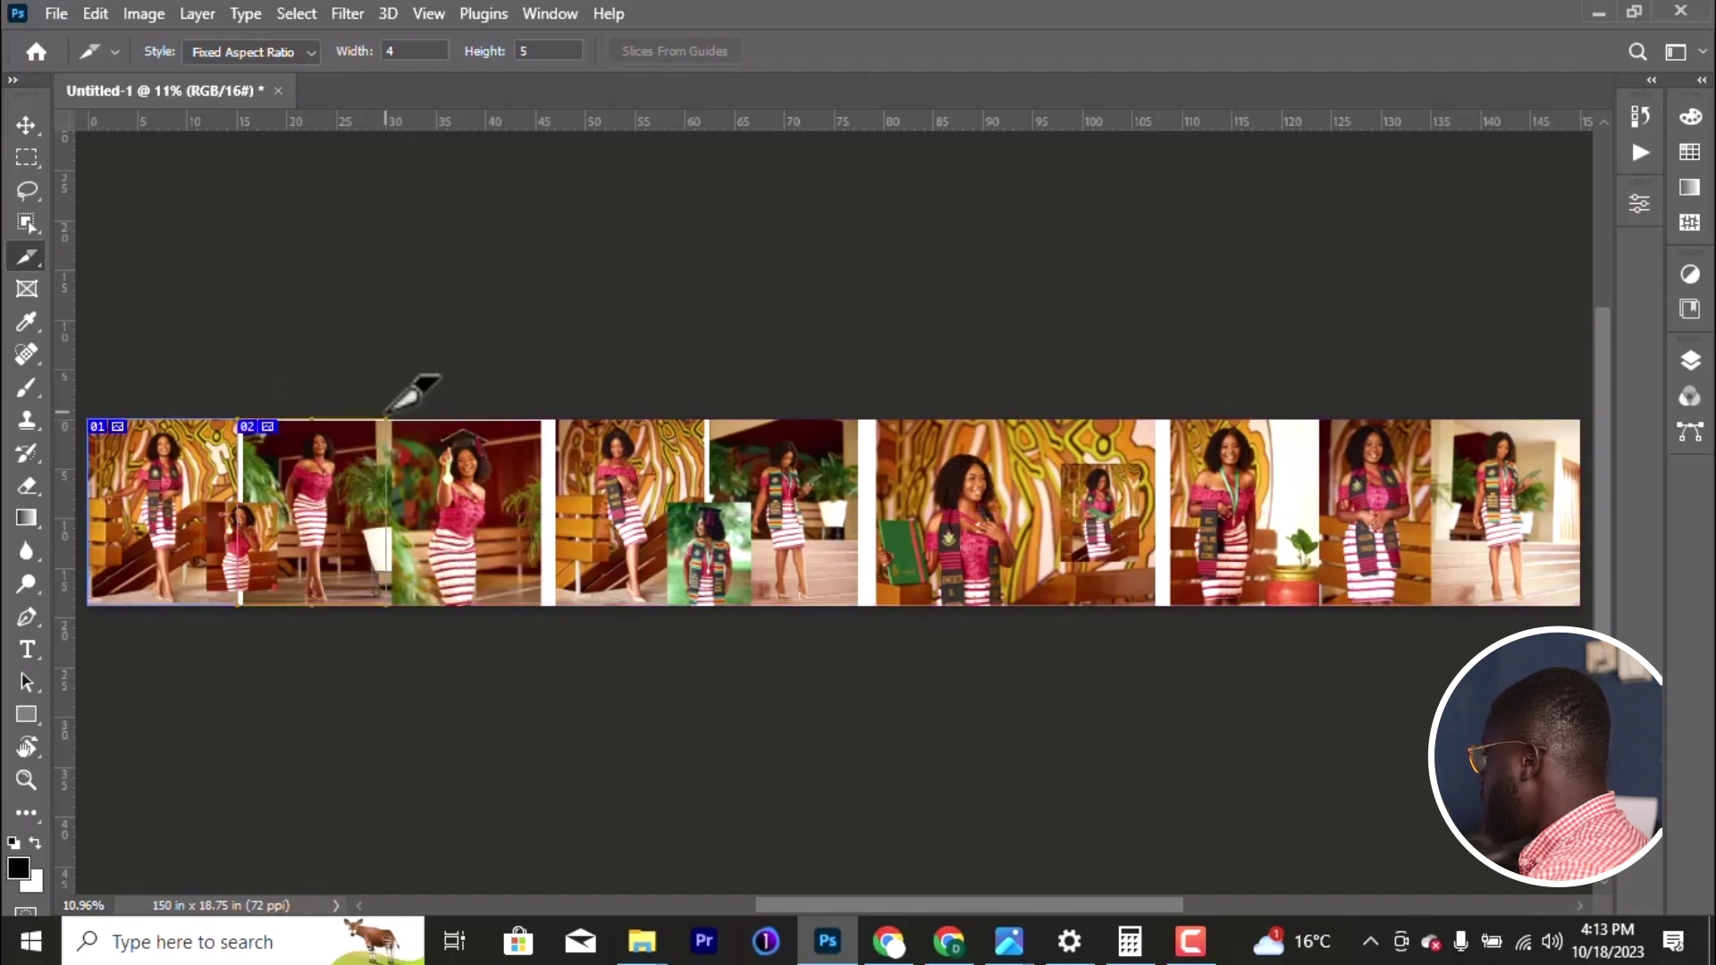
pyautogui.moveTo(388, 418); pyautogui.dragTo(538, 606)
pyautogui.moveTo(538, 419); pyautogui.dragTo(706, 608)
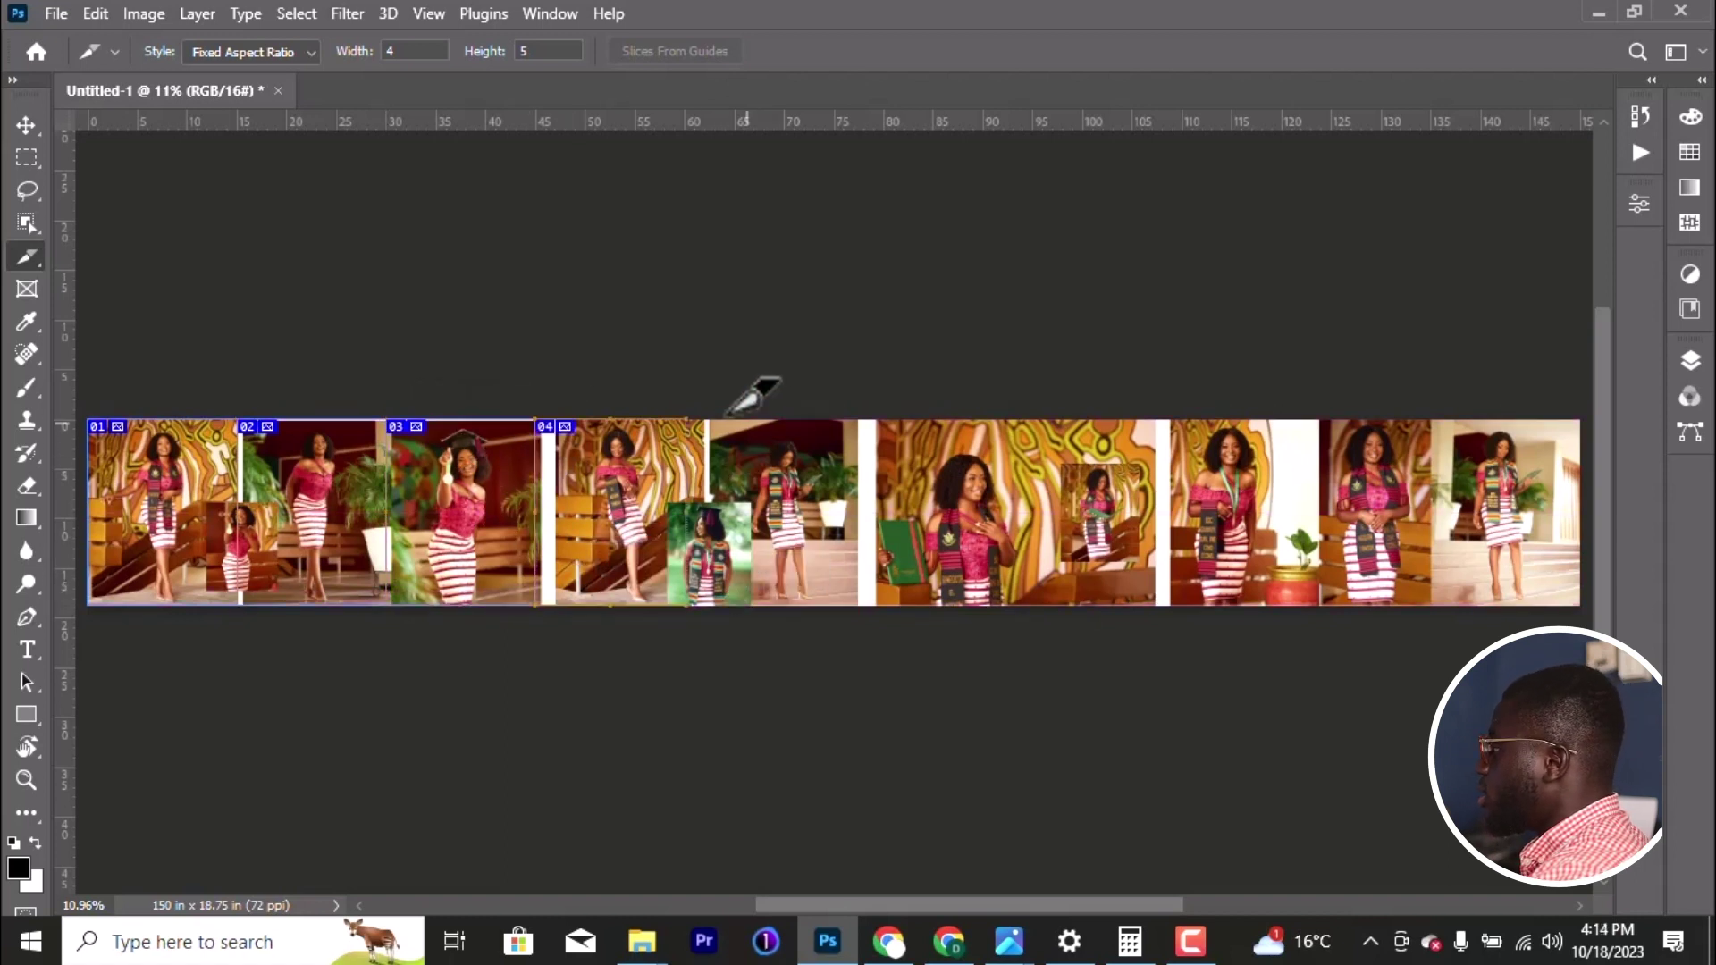
pyautogui.moveTo(688, 418); pyautogui.dragTo(840, 606)
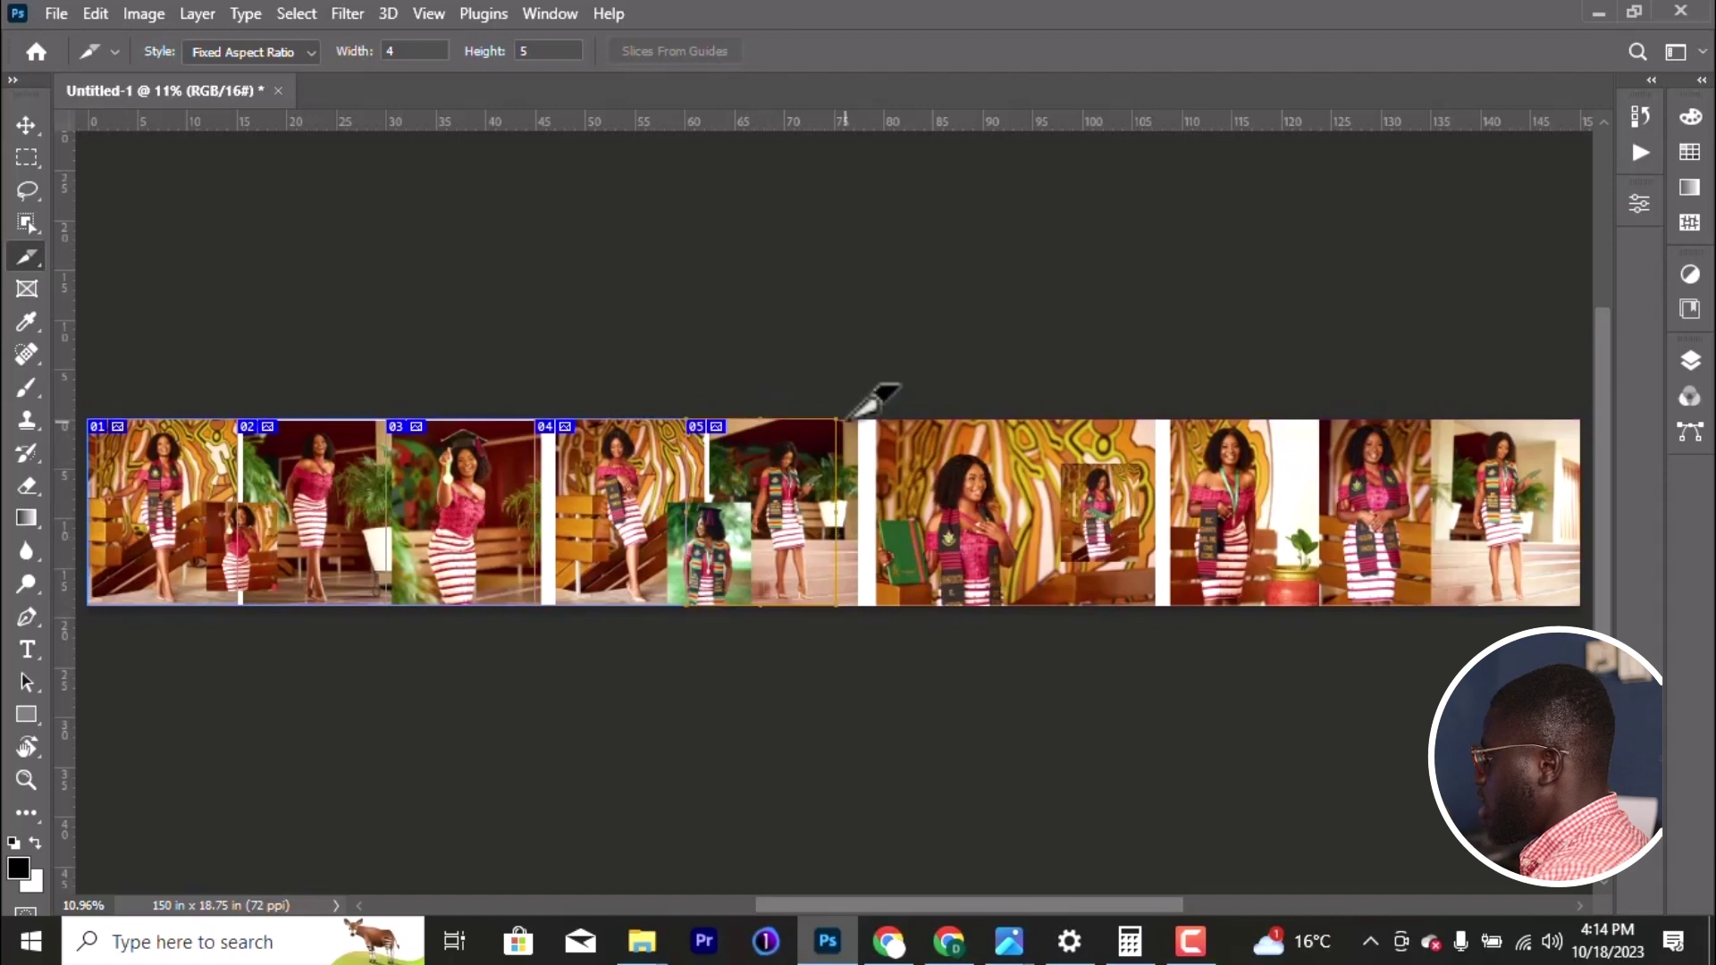
pyautogui.moveTo(838, 417); pyautogui.dragTo(988, 607)
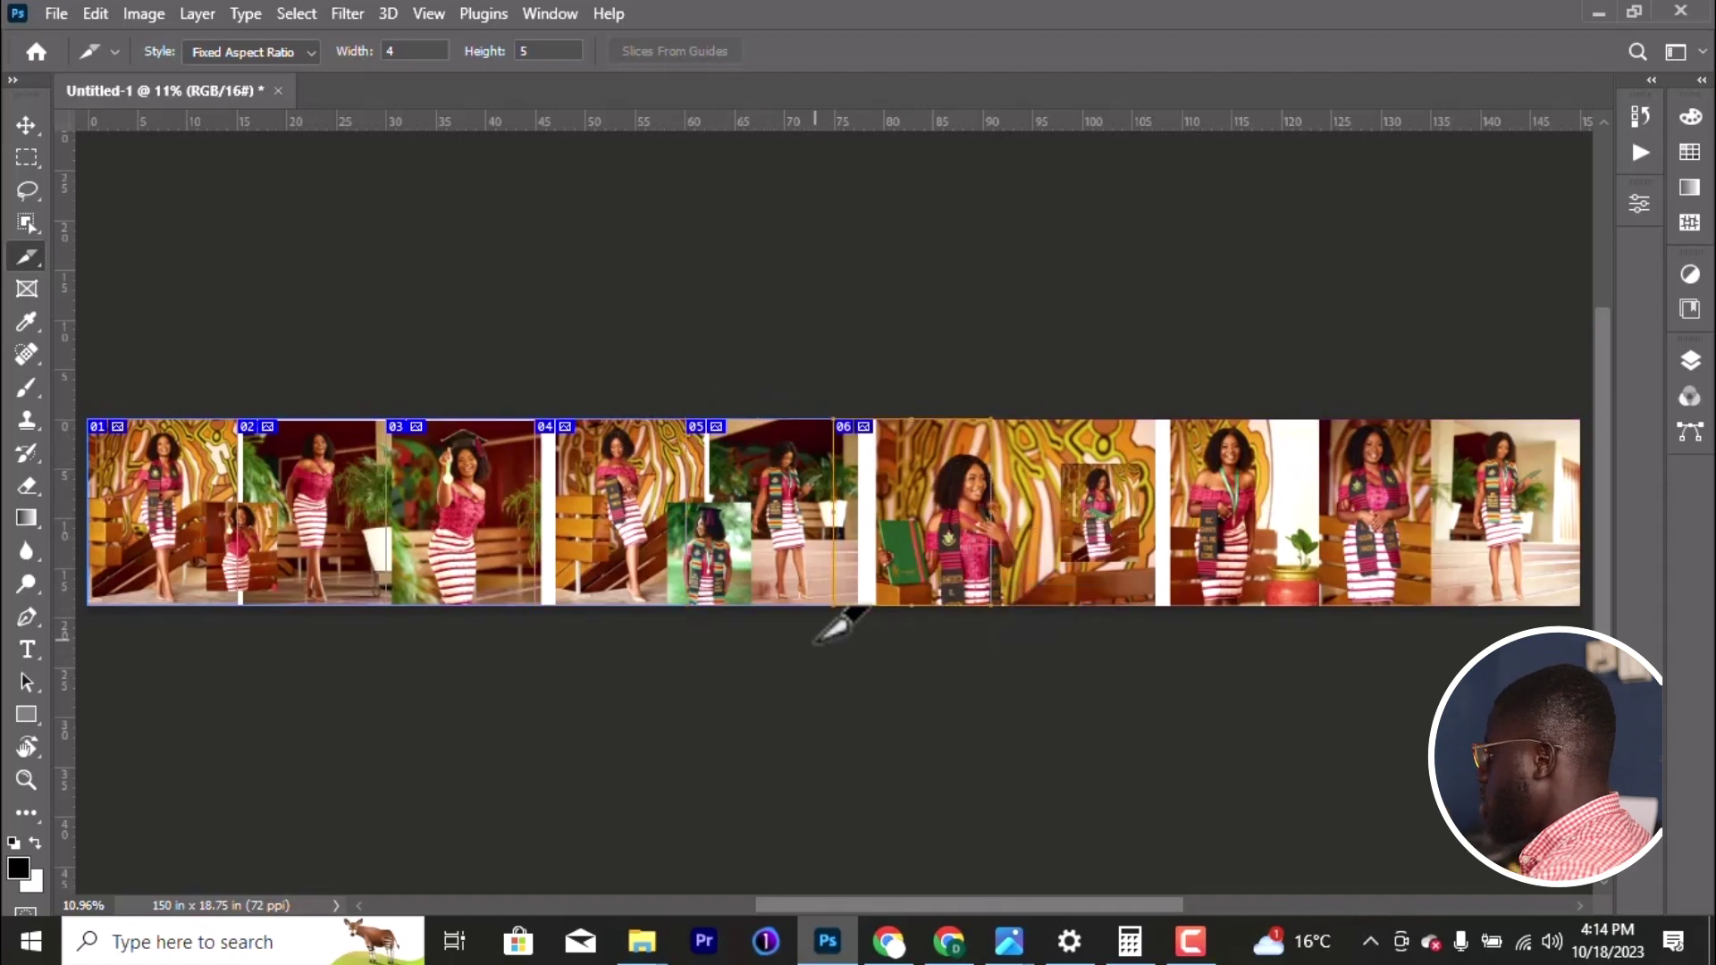
pyautogui.hotkey('ctrl', 'z')
pyautogui.moveTo(839, 417); pyautogui.dragTo(1014, 621)
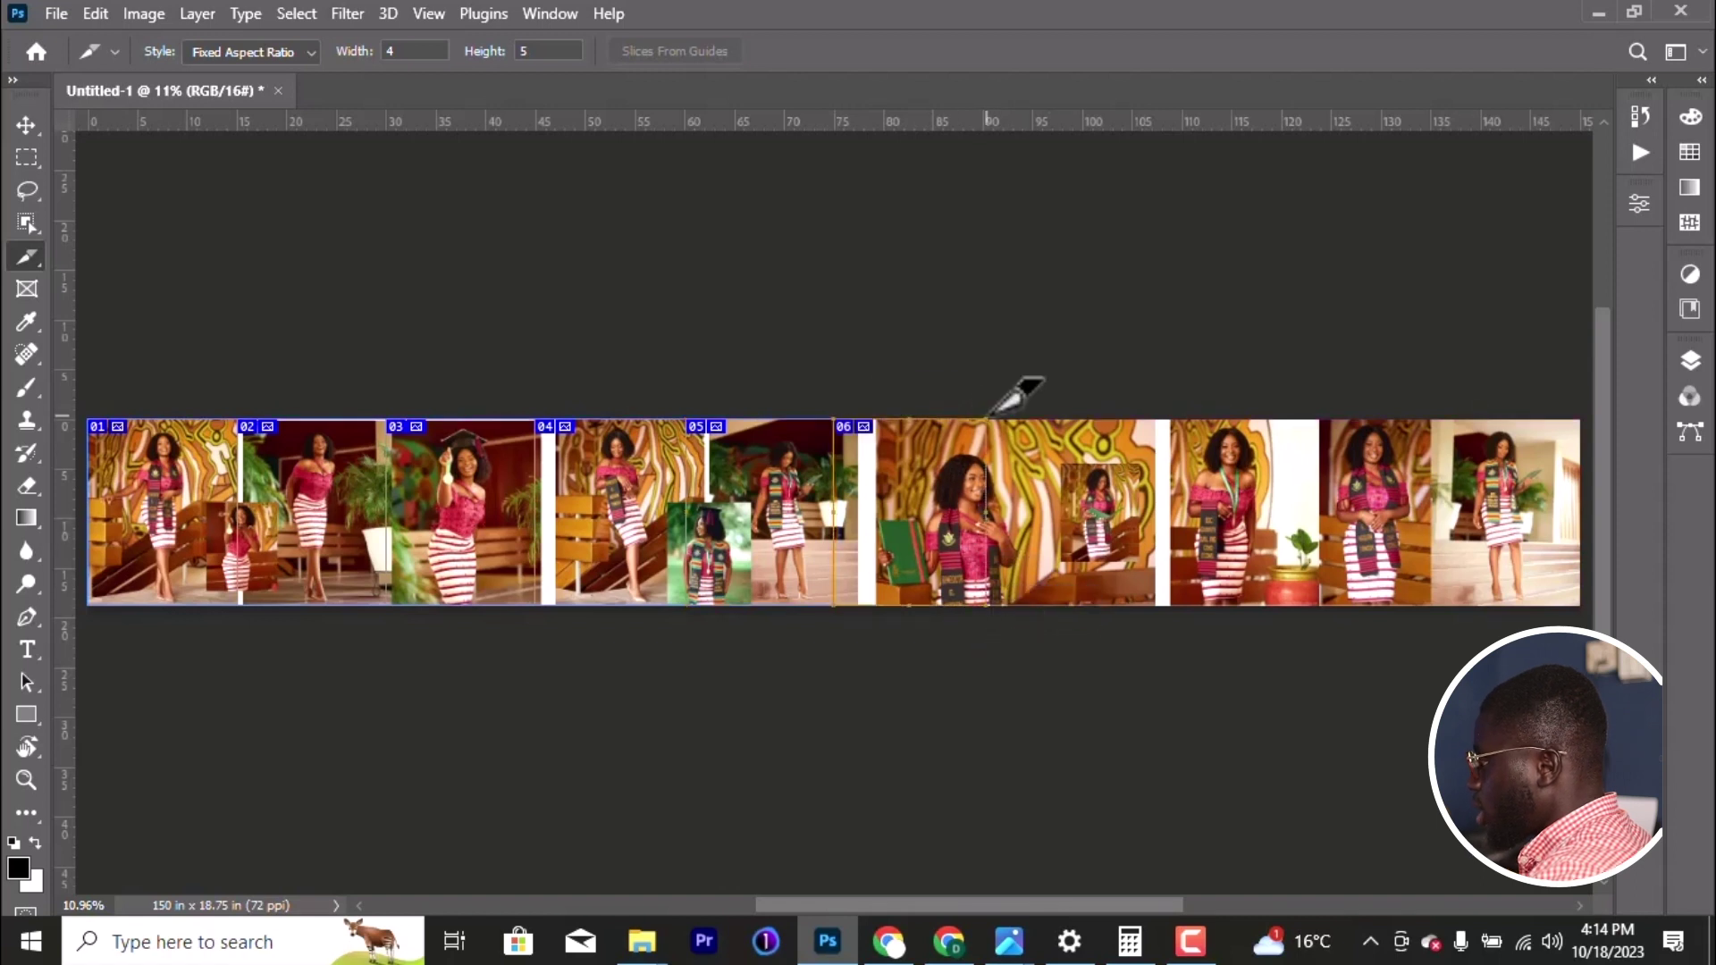
# Step: Draw 4:5 slices 07 through 10 over the last four photos
pyautogui.moveTo(988, 419); pyautogui.dragTo(1149, 613)
pyautogui.moveTo(1137, 418); pyautogui.dragTo(1302, 605)
pyautogui.moveTo(1290, 422); pyautogui.dragTo(1453, 617)
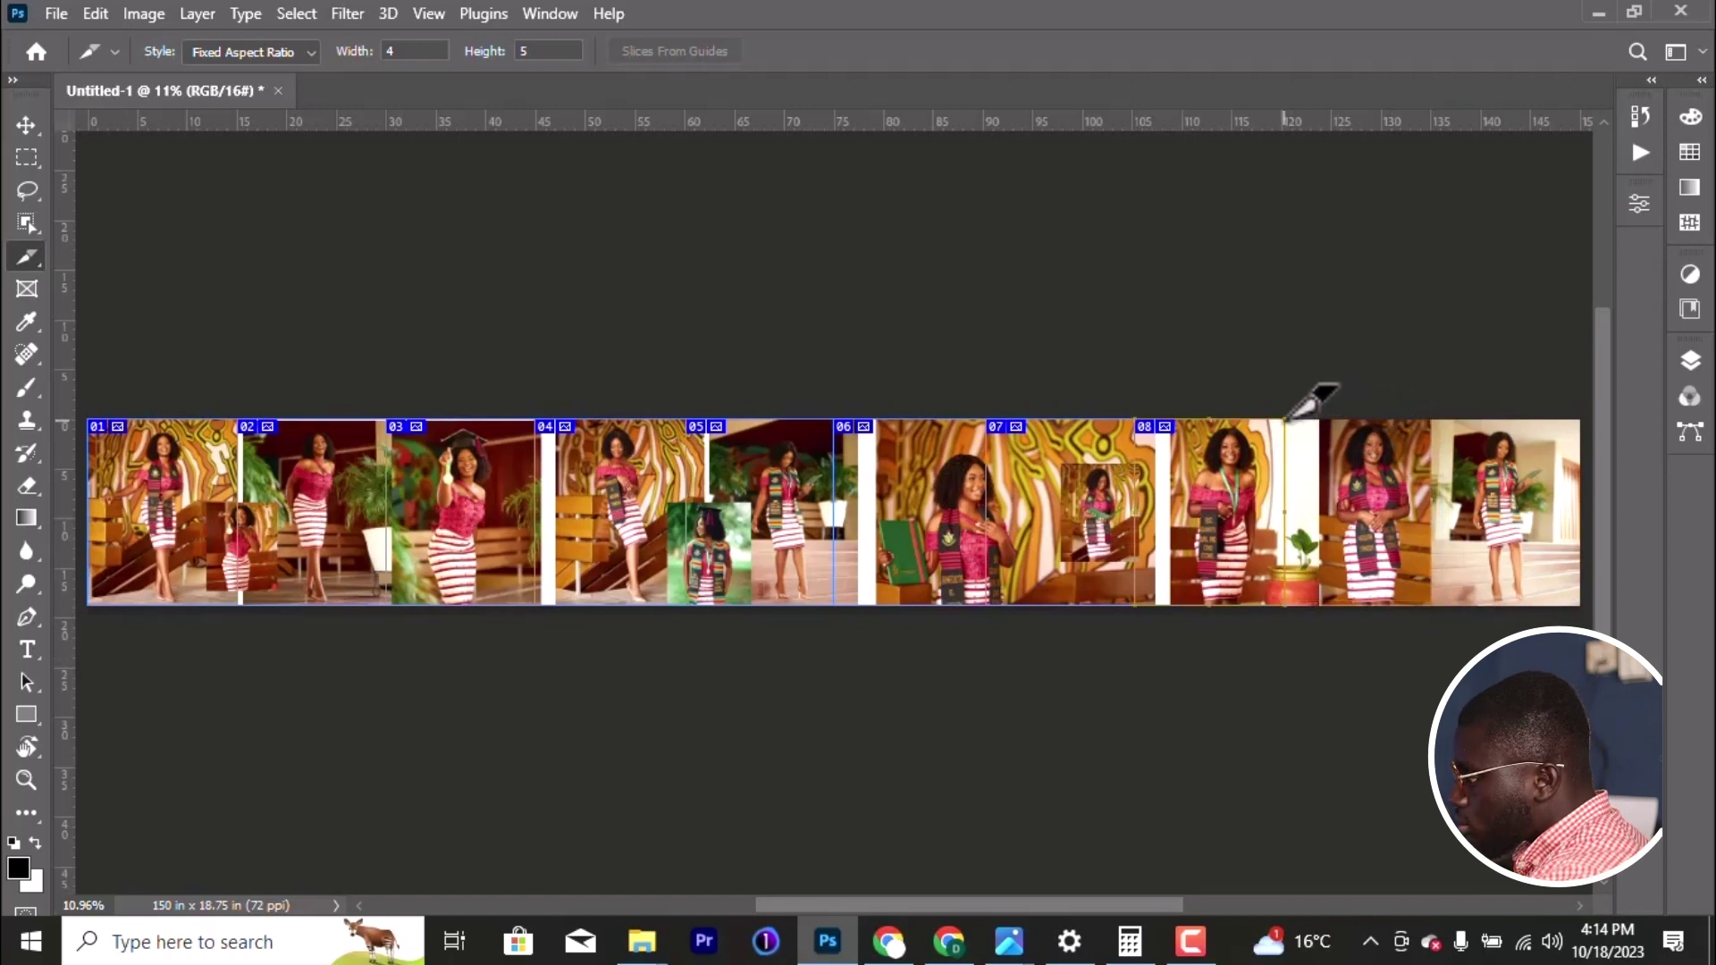
pyautogui.moveTo(1288, 419); pyautogui.dragTo(1432, 604)
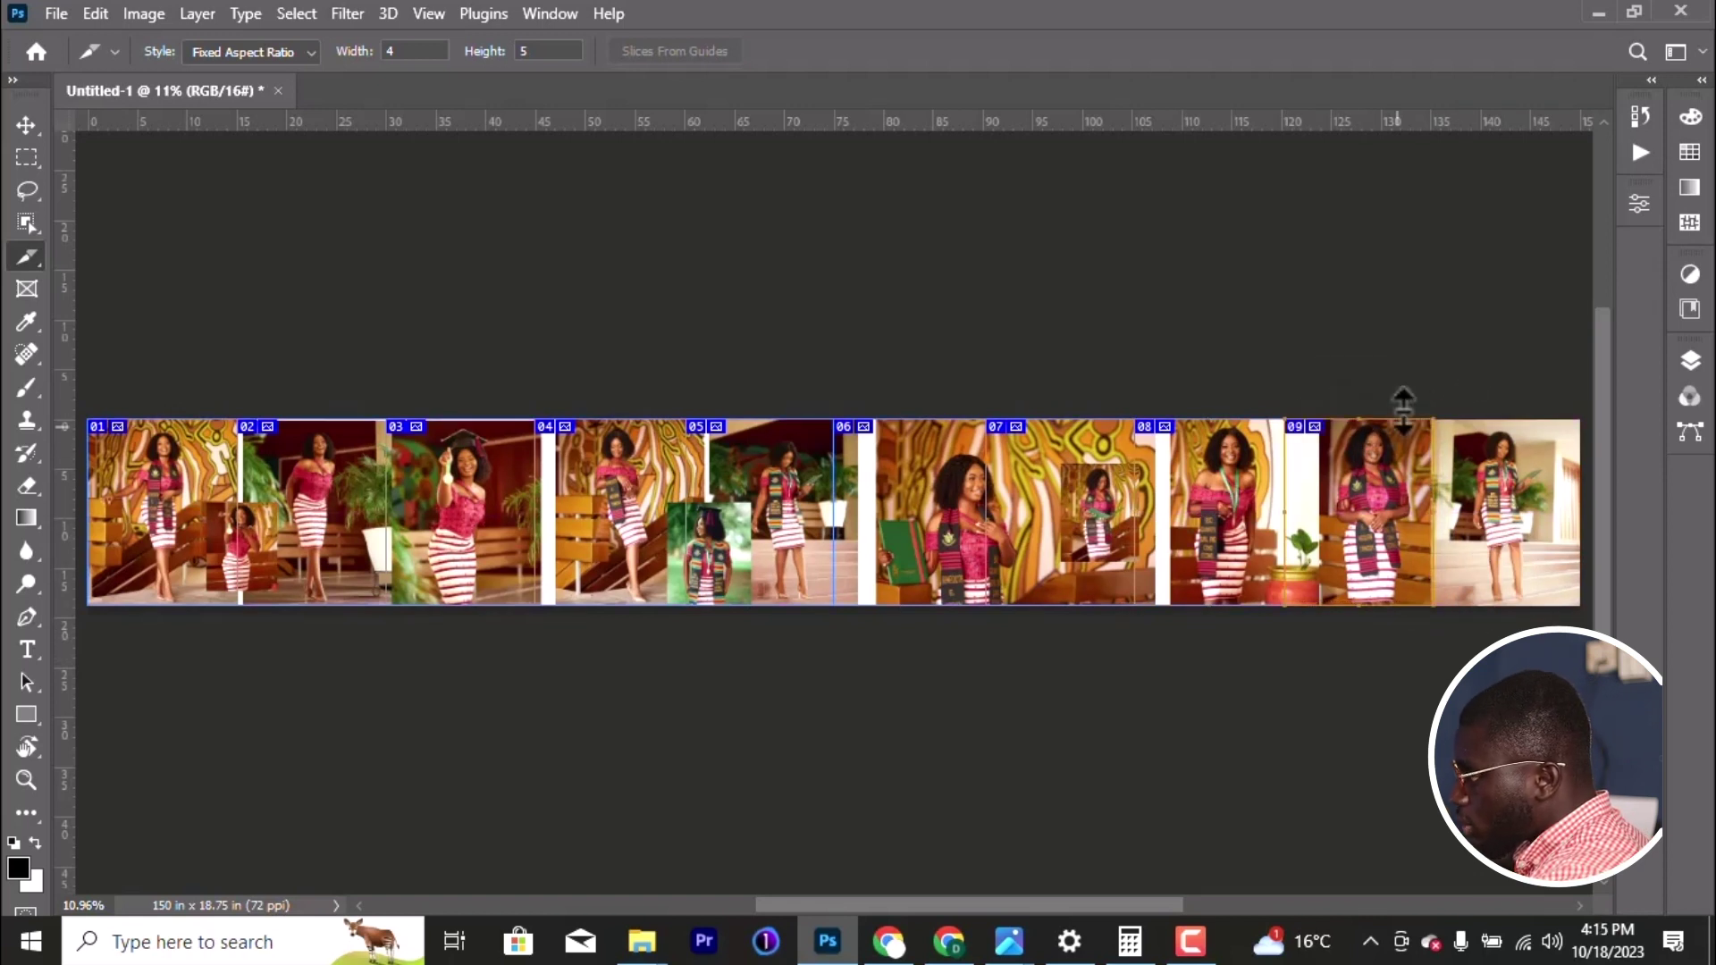
pyautogui.moveTo(1436, 419); pyautogui.dragTo(1583, 606)
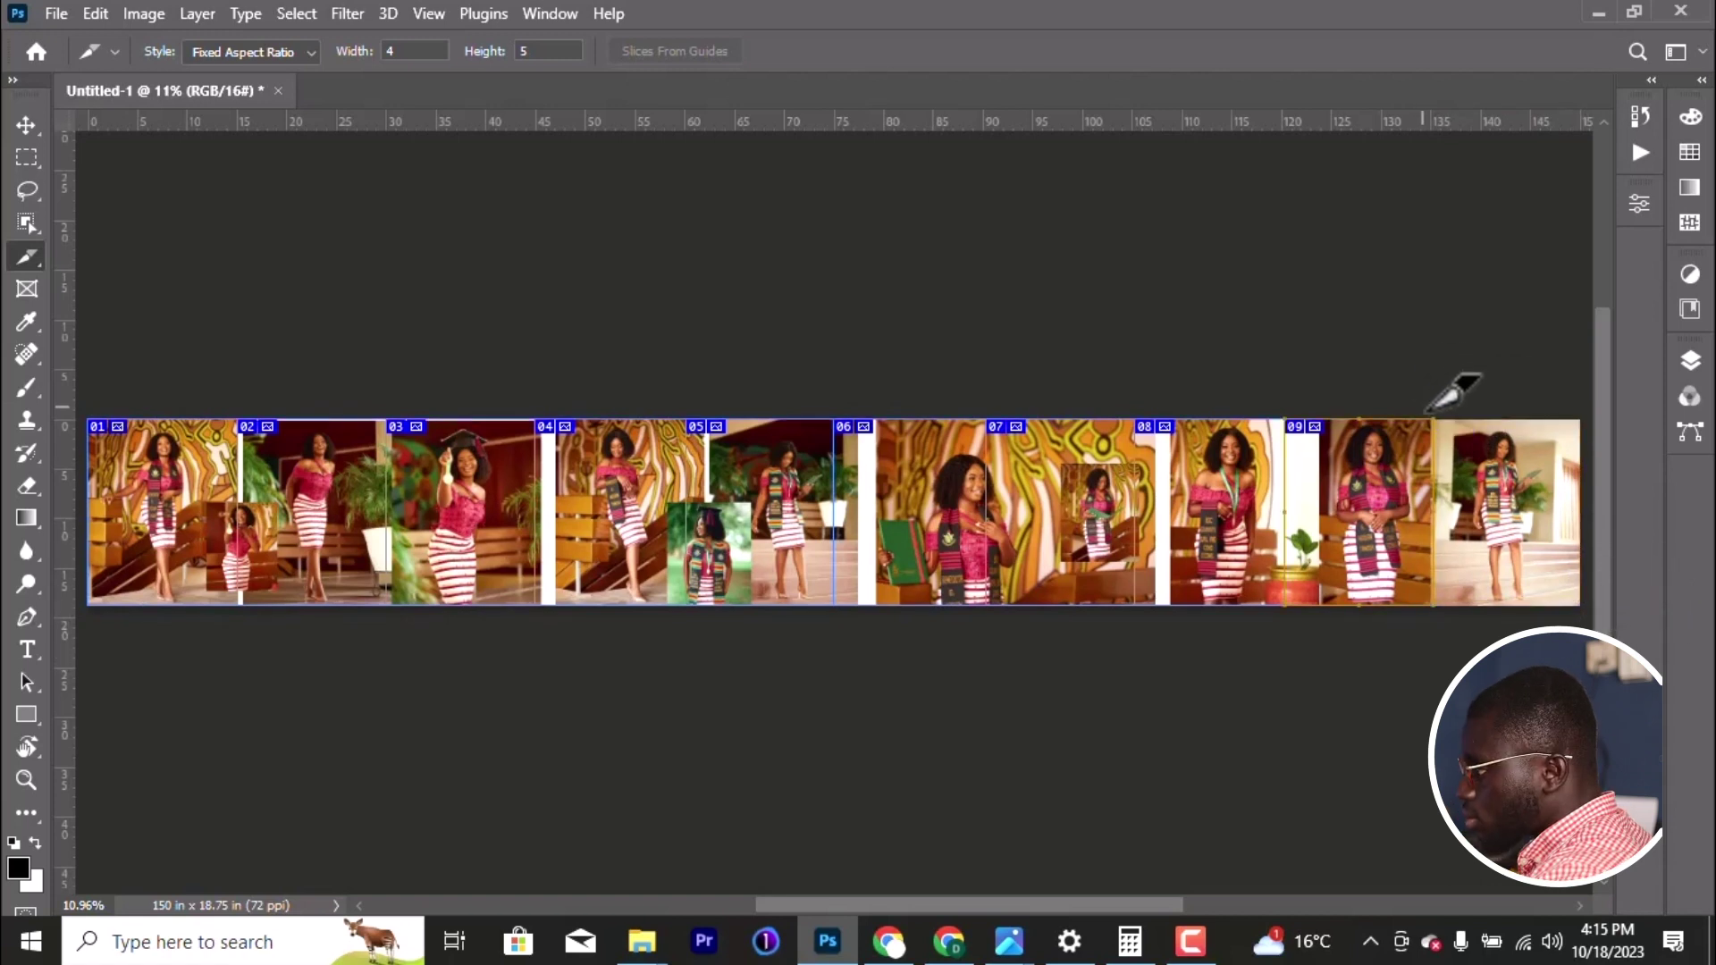
pyautogui.moveTo(1432, 420); pyautogui.dragTo(1570, 639)
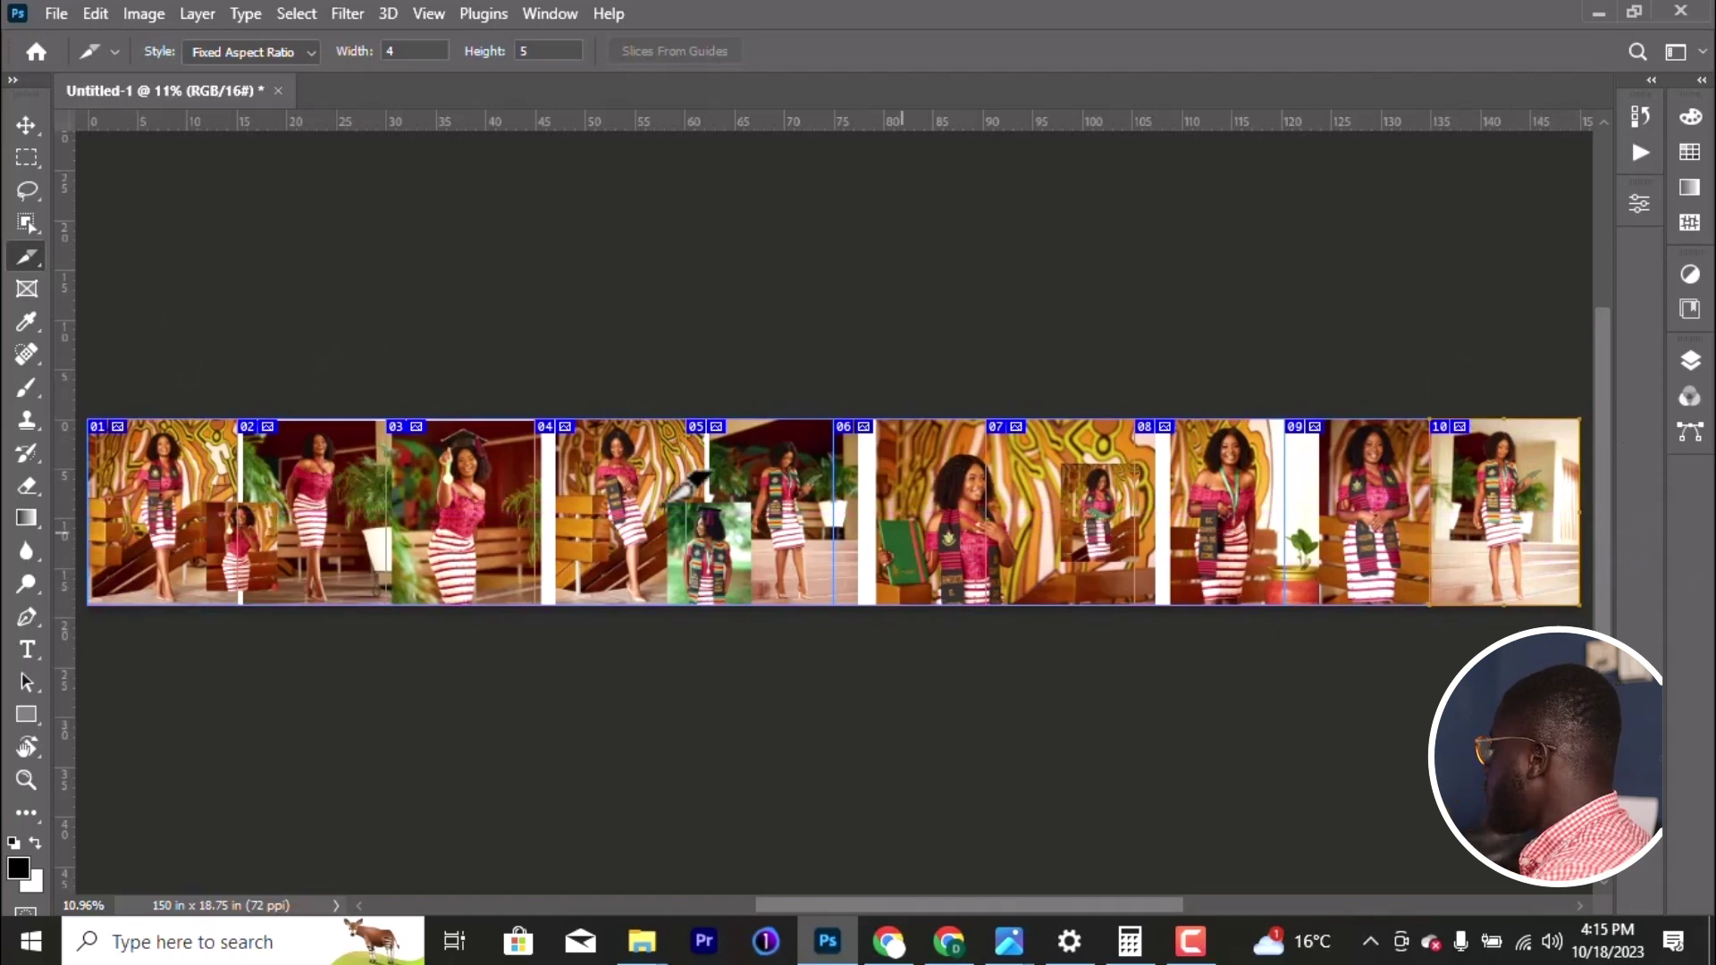
# Step: Open File > Export > Save for Web (Legacy) at JPEG quality 100 and start saving
pyautogui.click(61, 16)
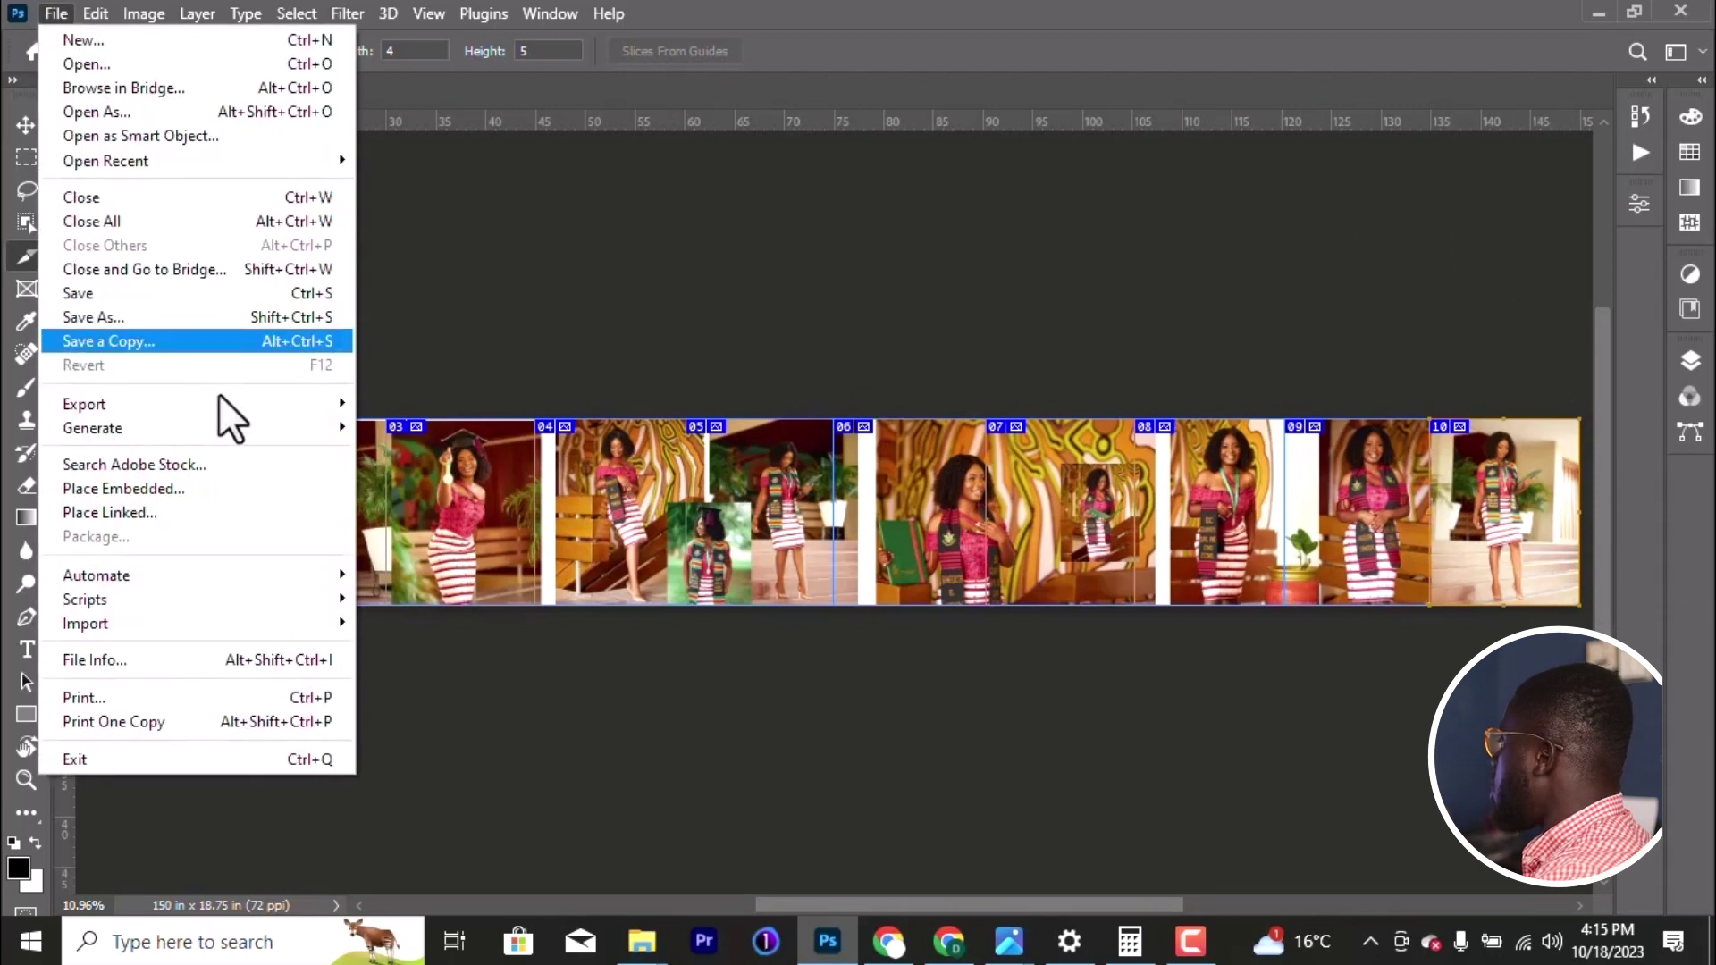
pyautogui.moveTo(293, 402)
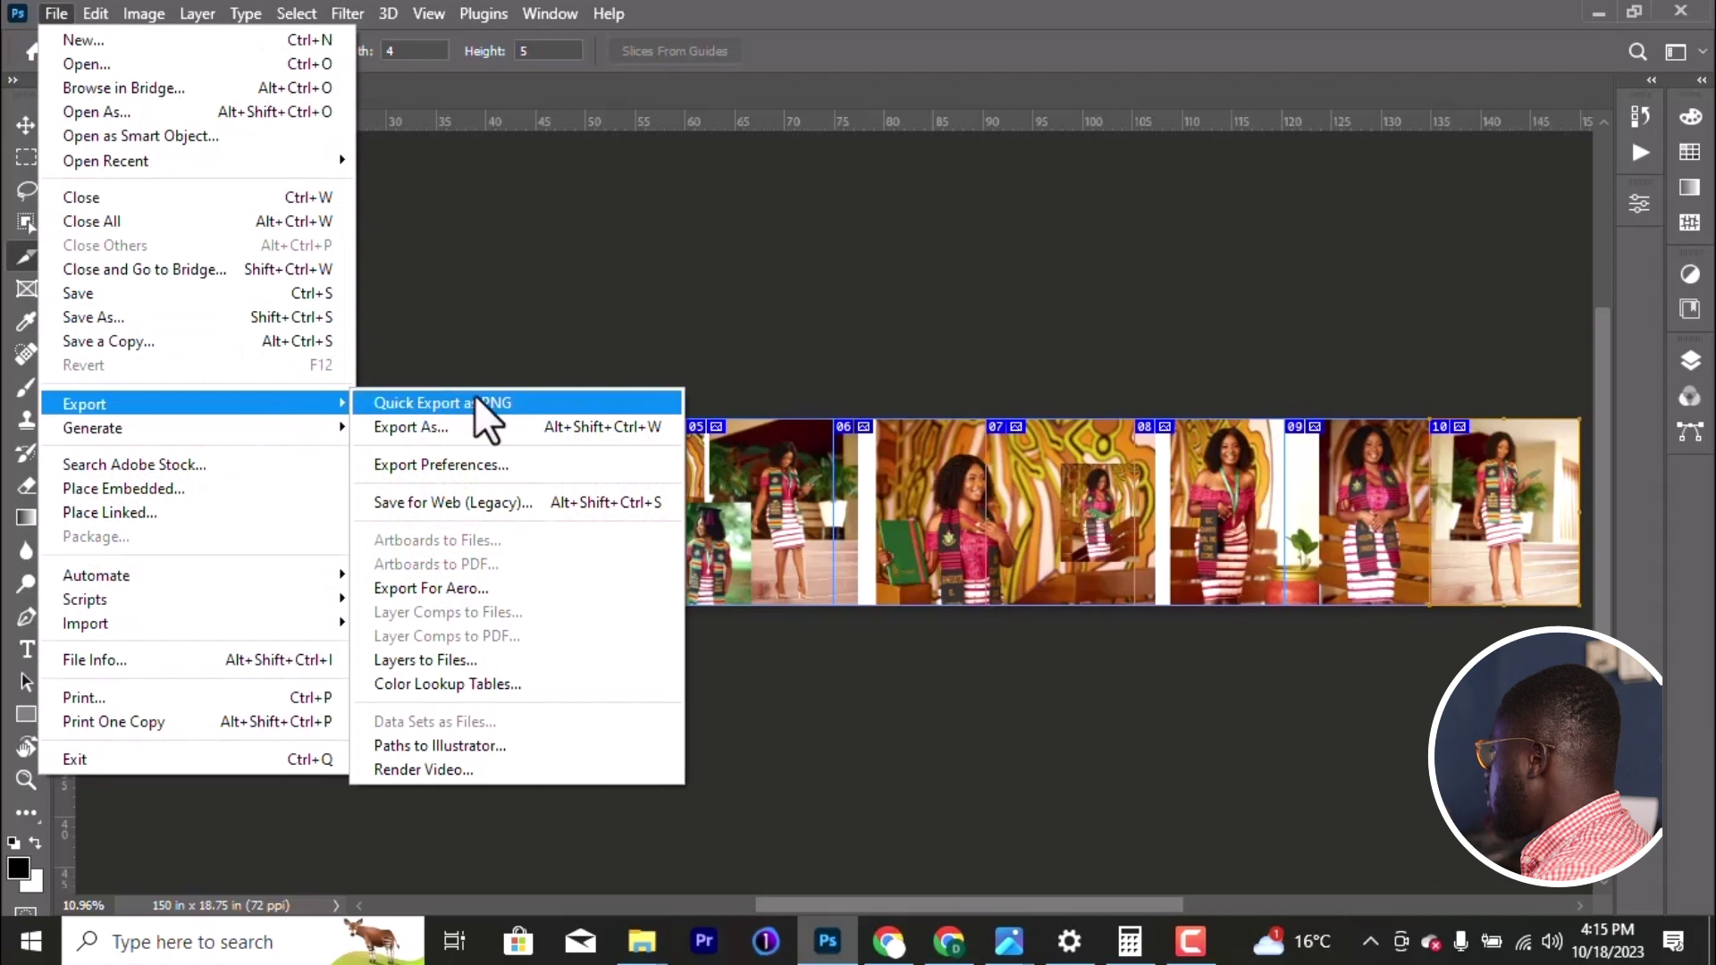
pyautogui.click(486, 498)
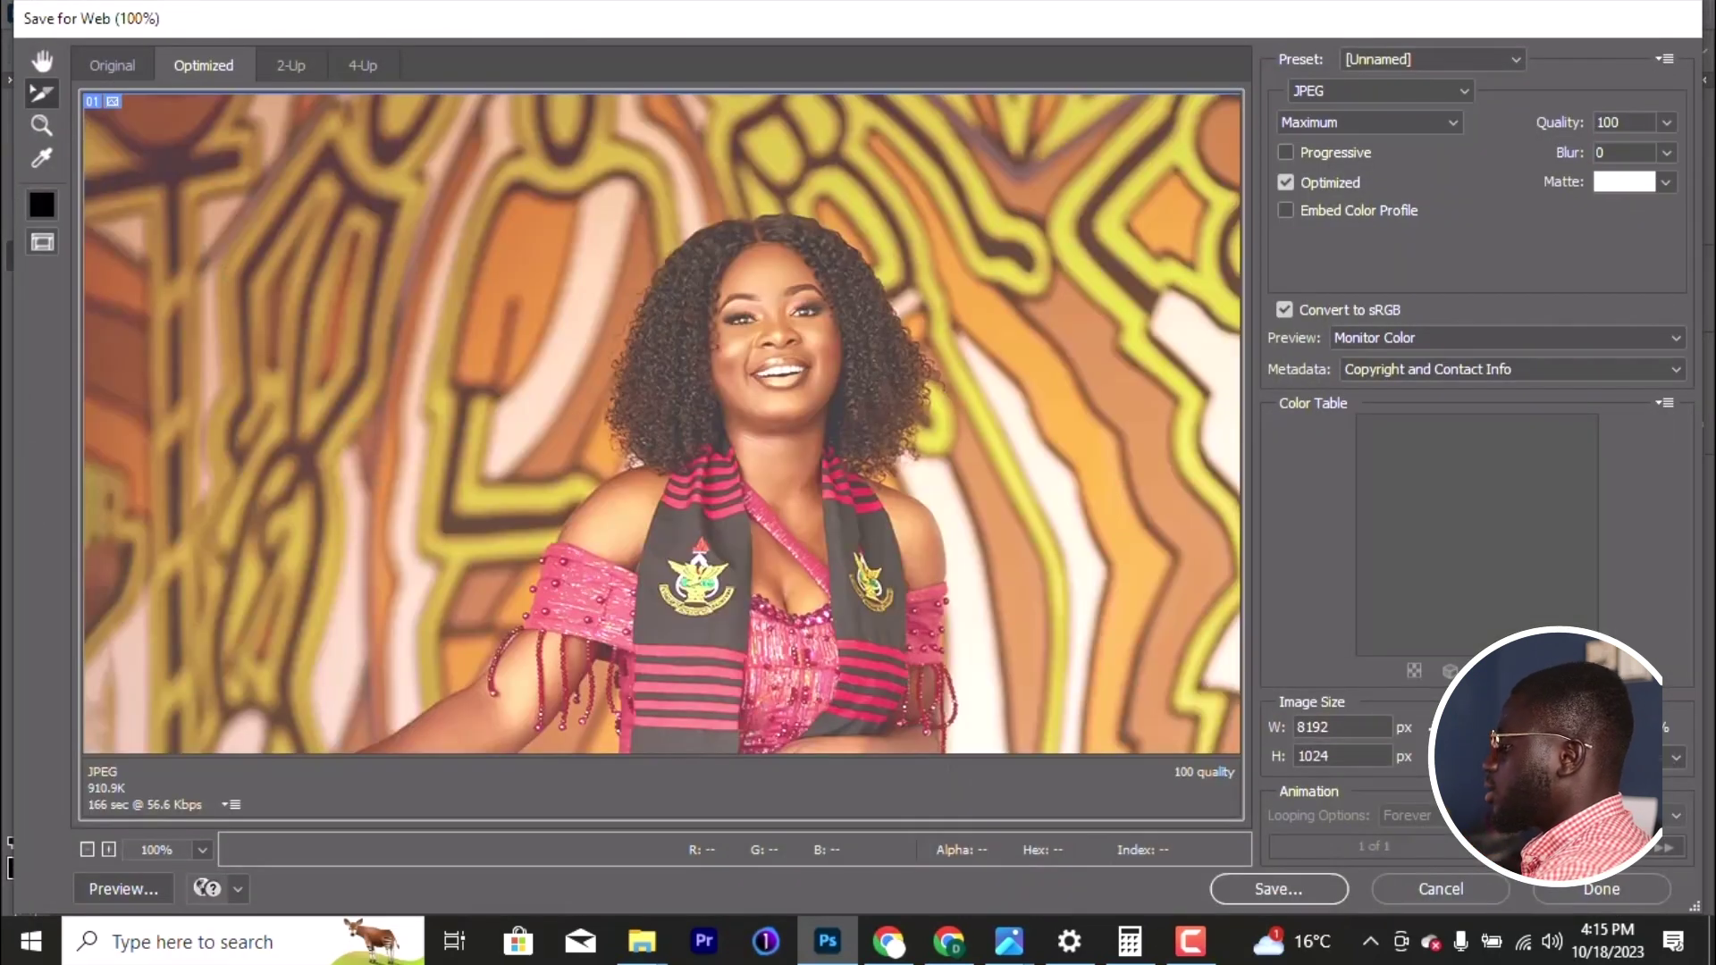
pyautogui.click(1253, 892)
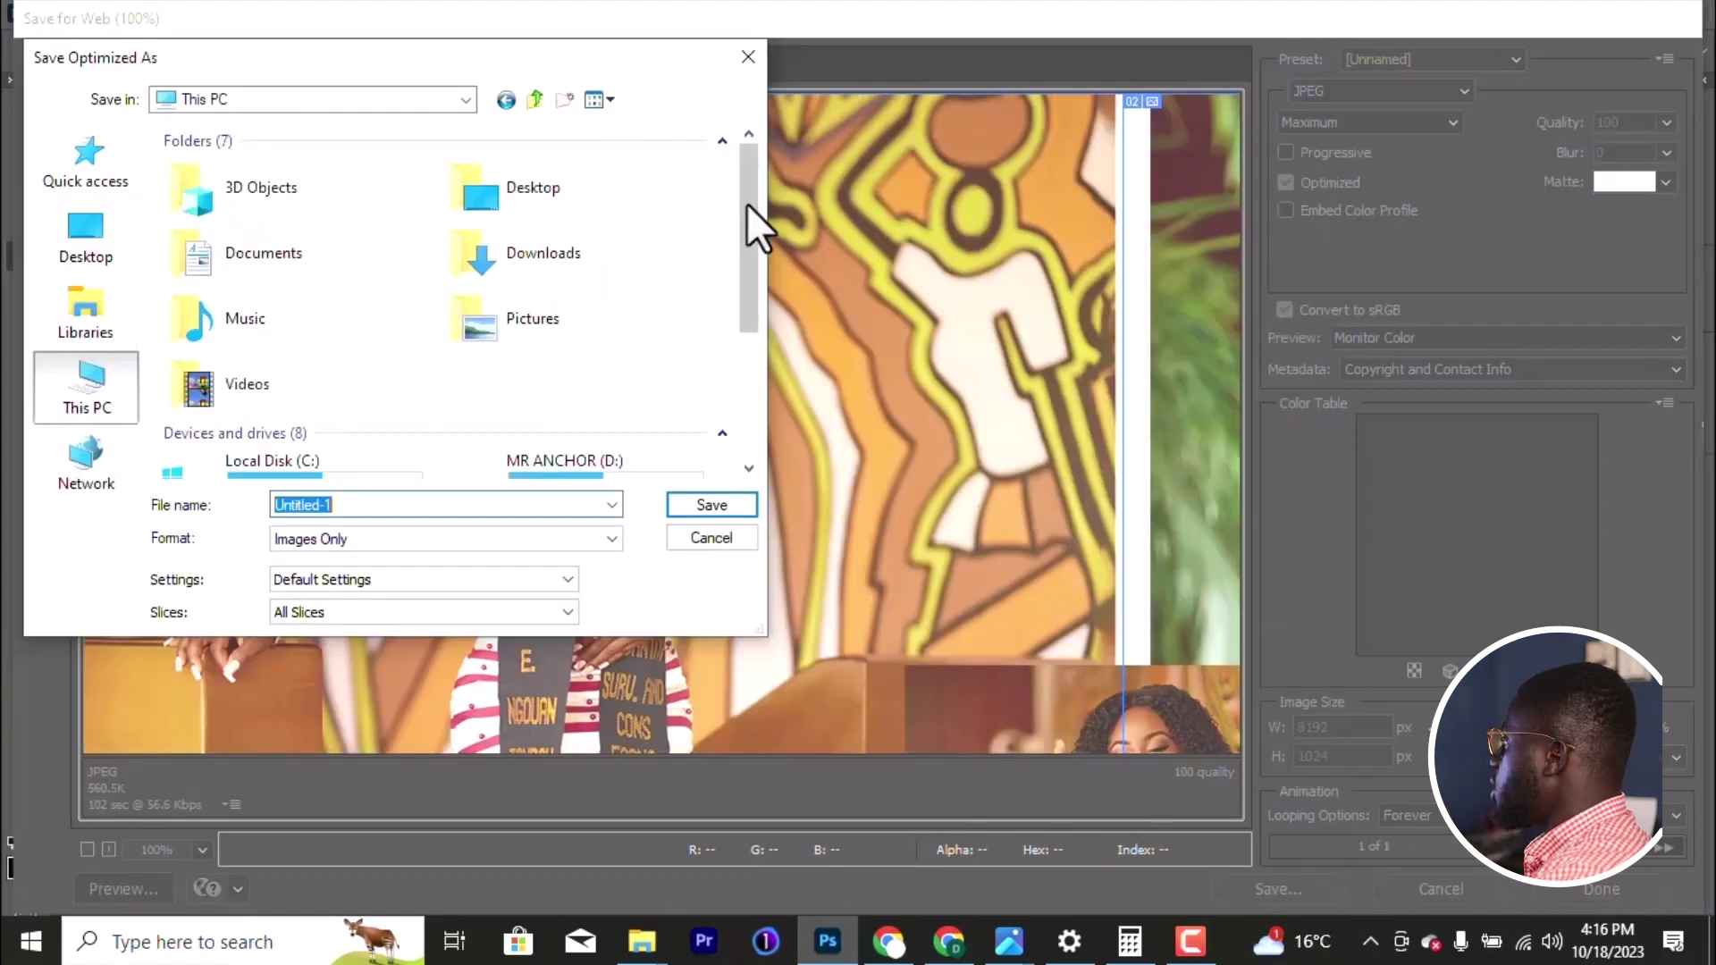
pyautogui.moveTo(751, 222); pyautogui.dragTo(753, 295)
# Step: Browse to D:\CREATIVE WORKS\GRAD 2023(NOV) and create a new folder named CAROUSEL
pyautogui.doubleClick(550, 310)
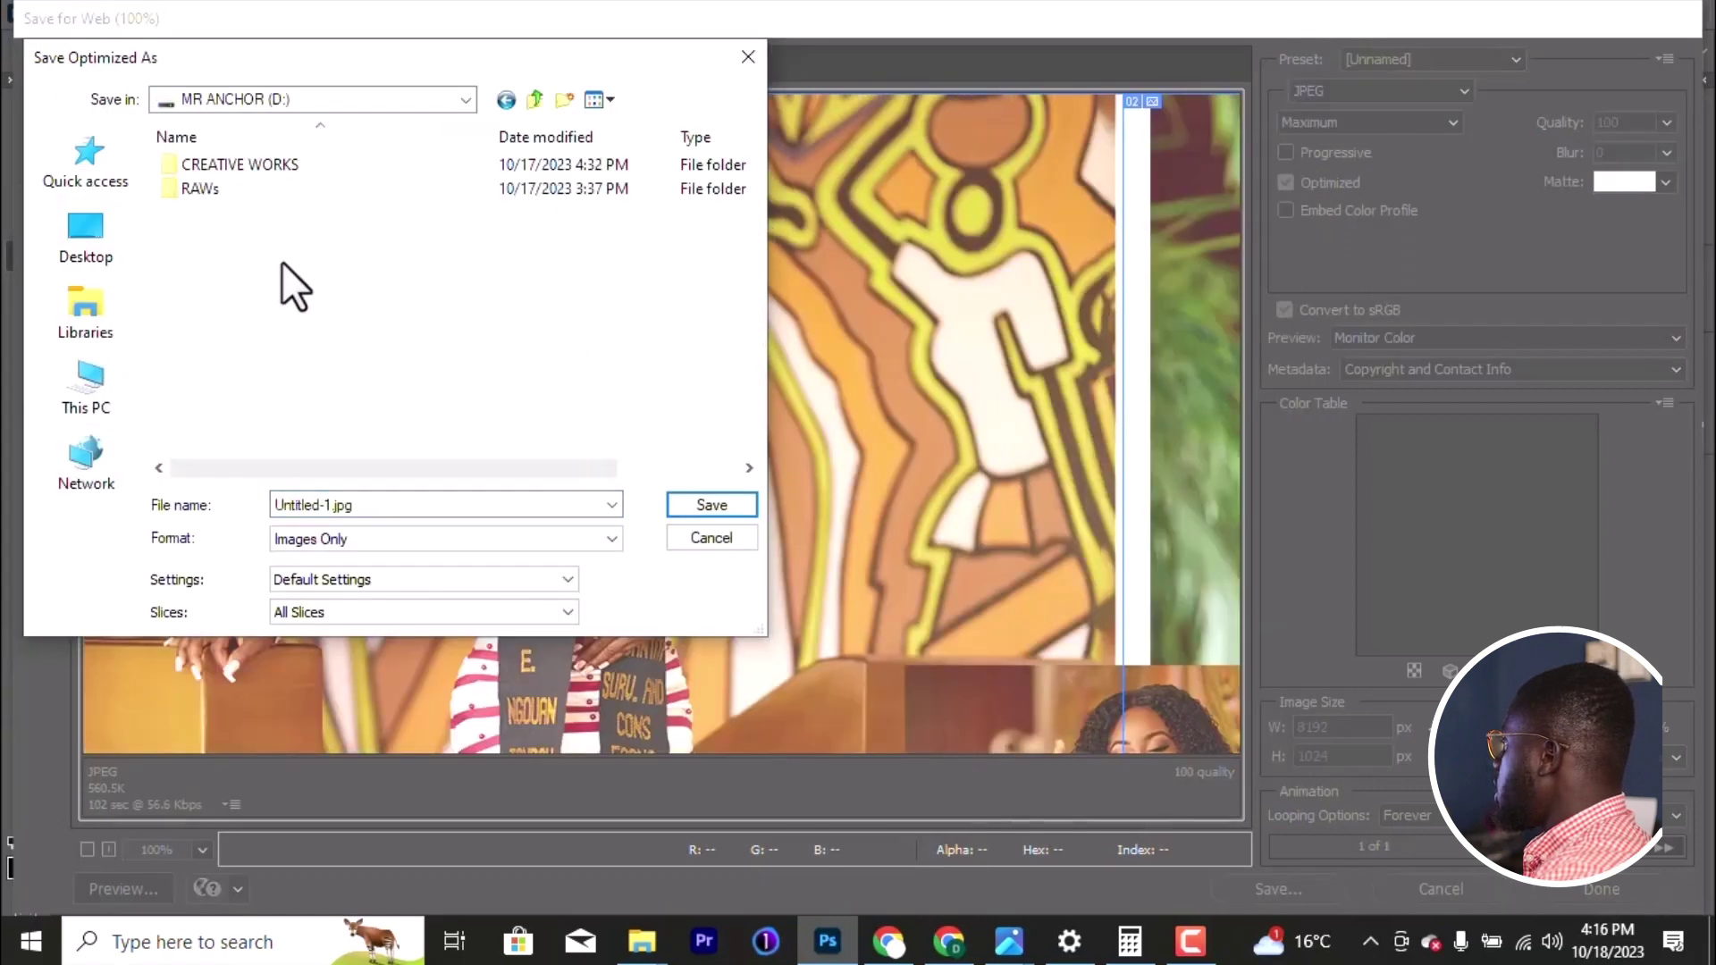
pyautogui.doubleClick(241, 168)
pyautogui.doubleClick(213, 163)
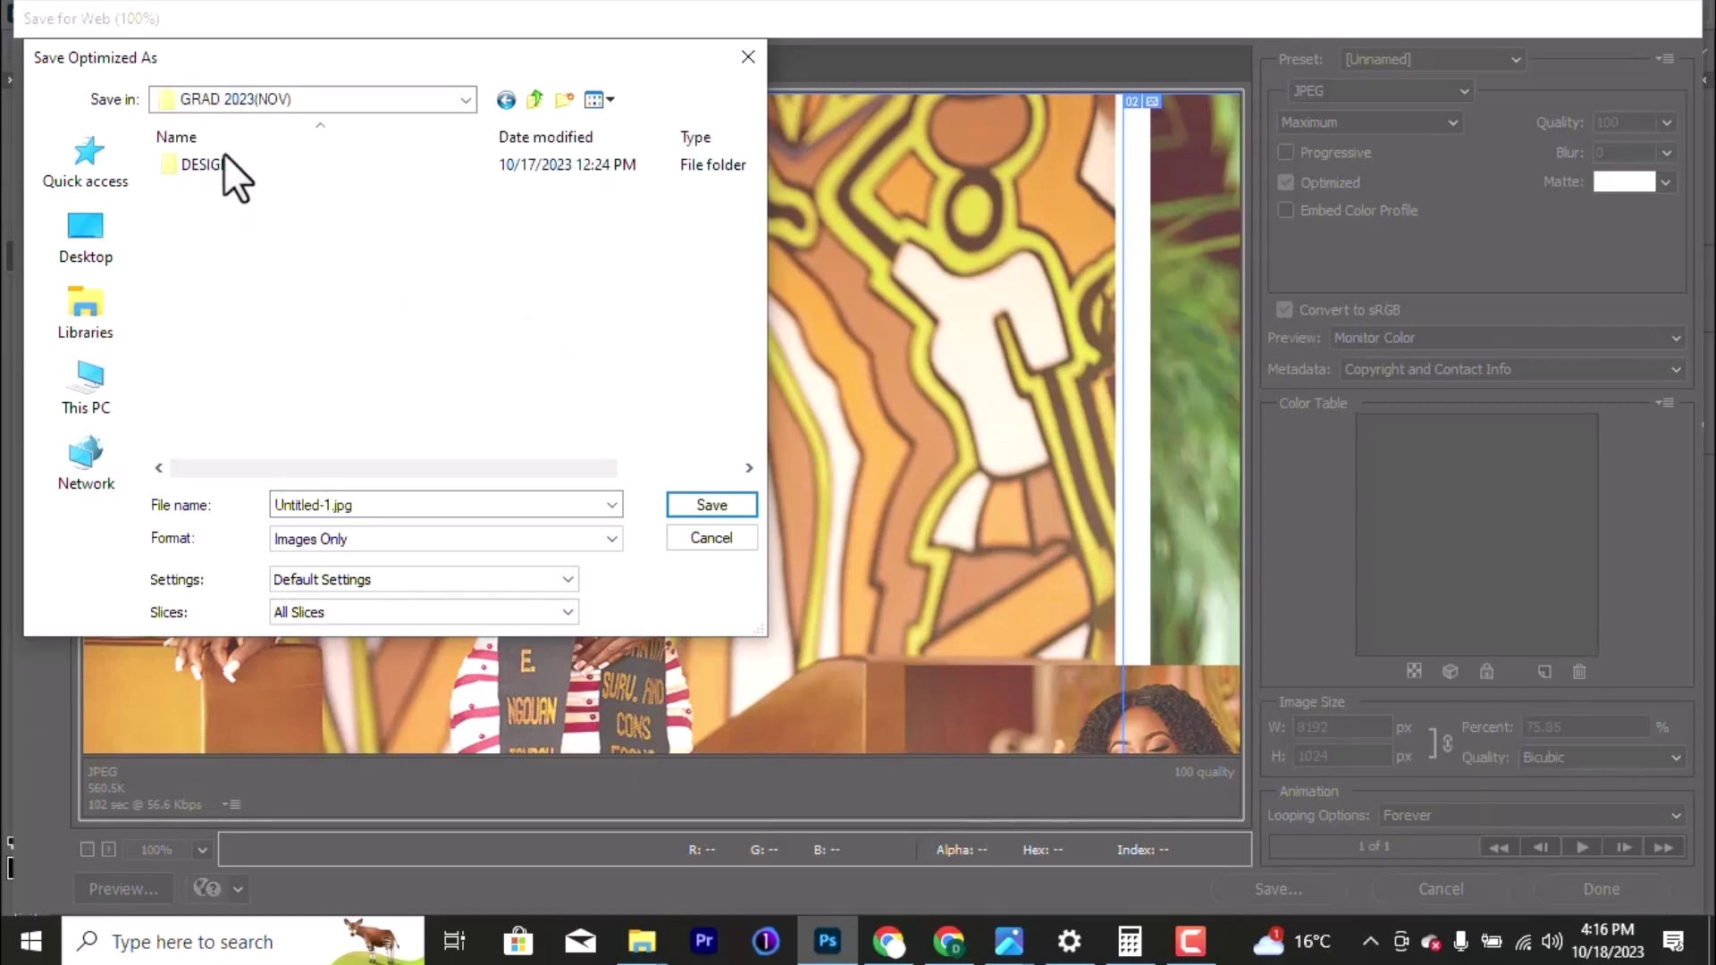
pyautogui.click(563, 103)
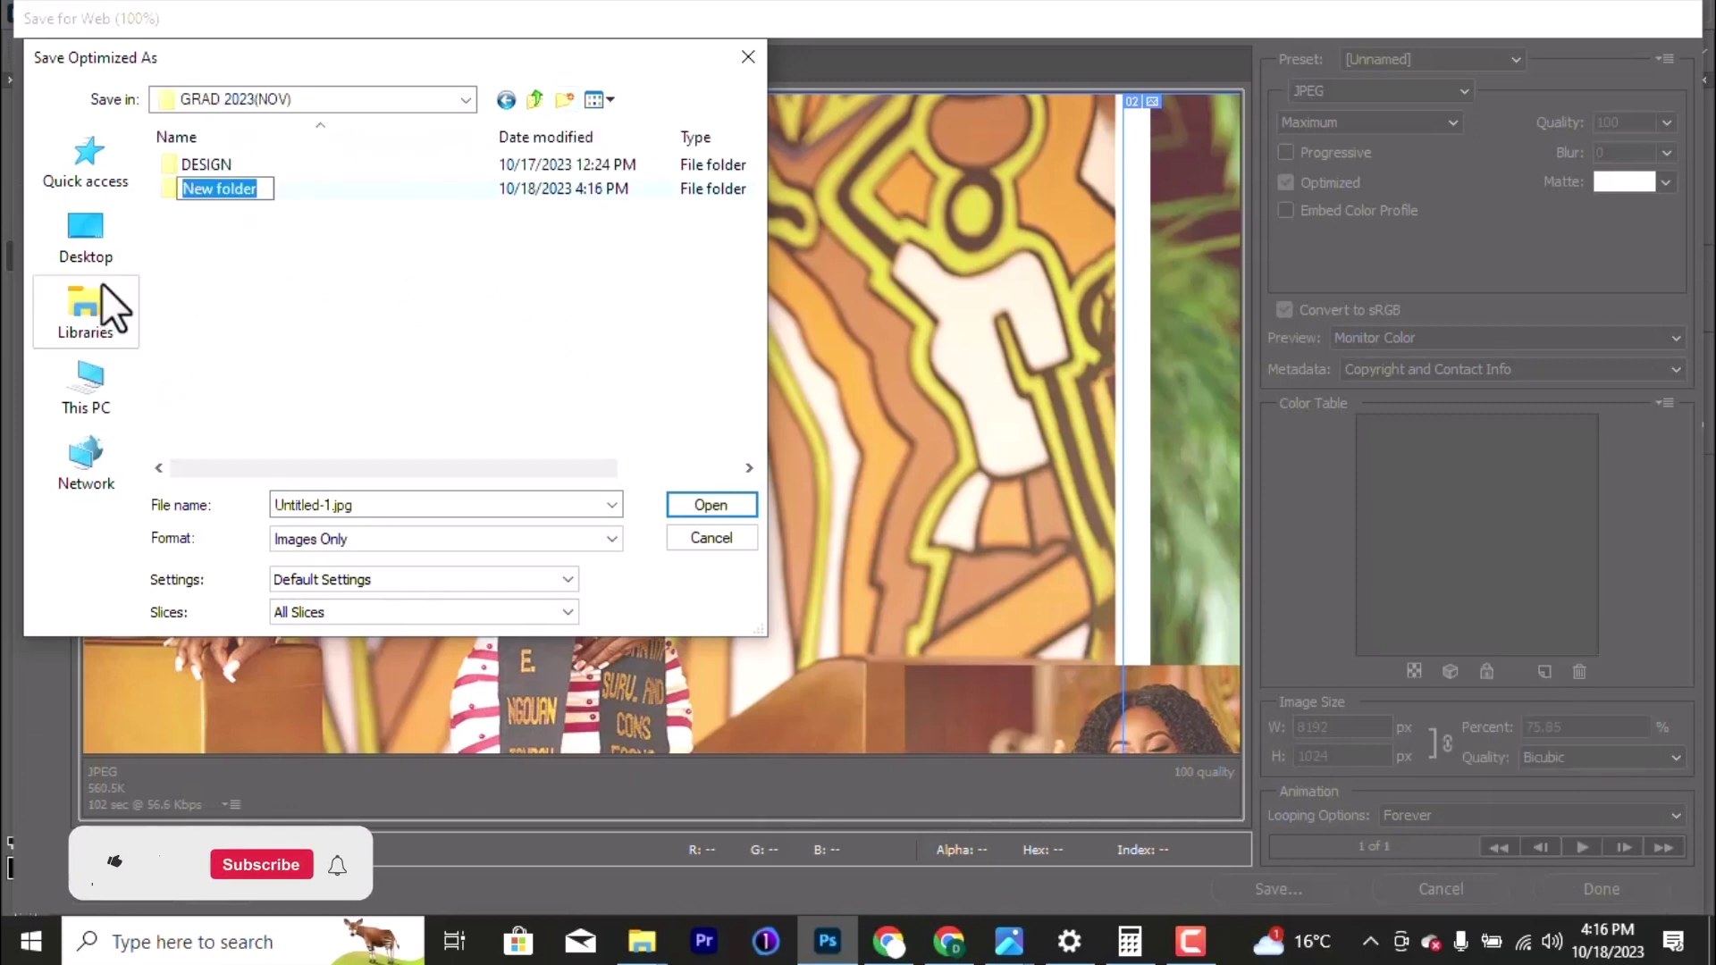
pyautogui.write('CAR')
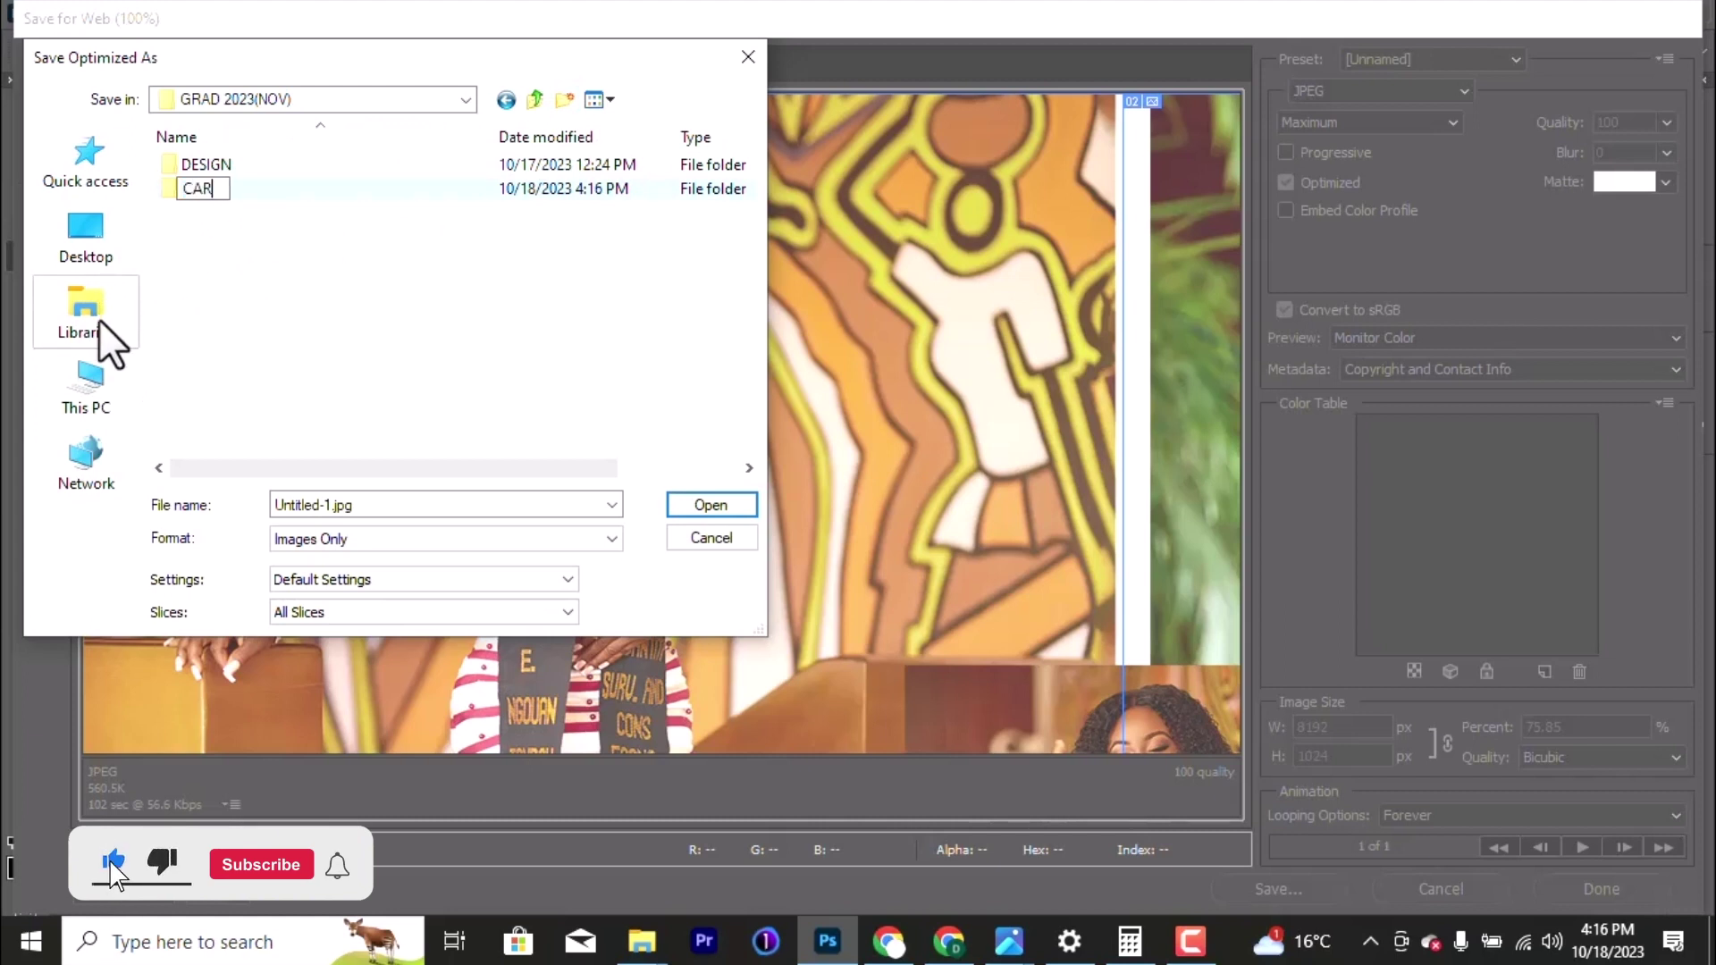
pyautogui.write('OUSEL')
pyautogui.press('Return')
# Step: Replace the file name with 's' and save all the slices as JPGs
pyautogui.moveTo(348, 505); pyautogui.dragTo(261, 506)
pyautogui.write('s')
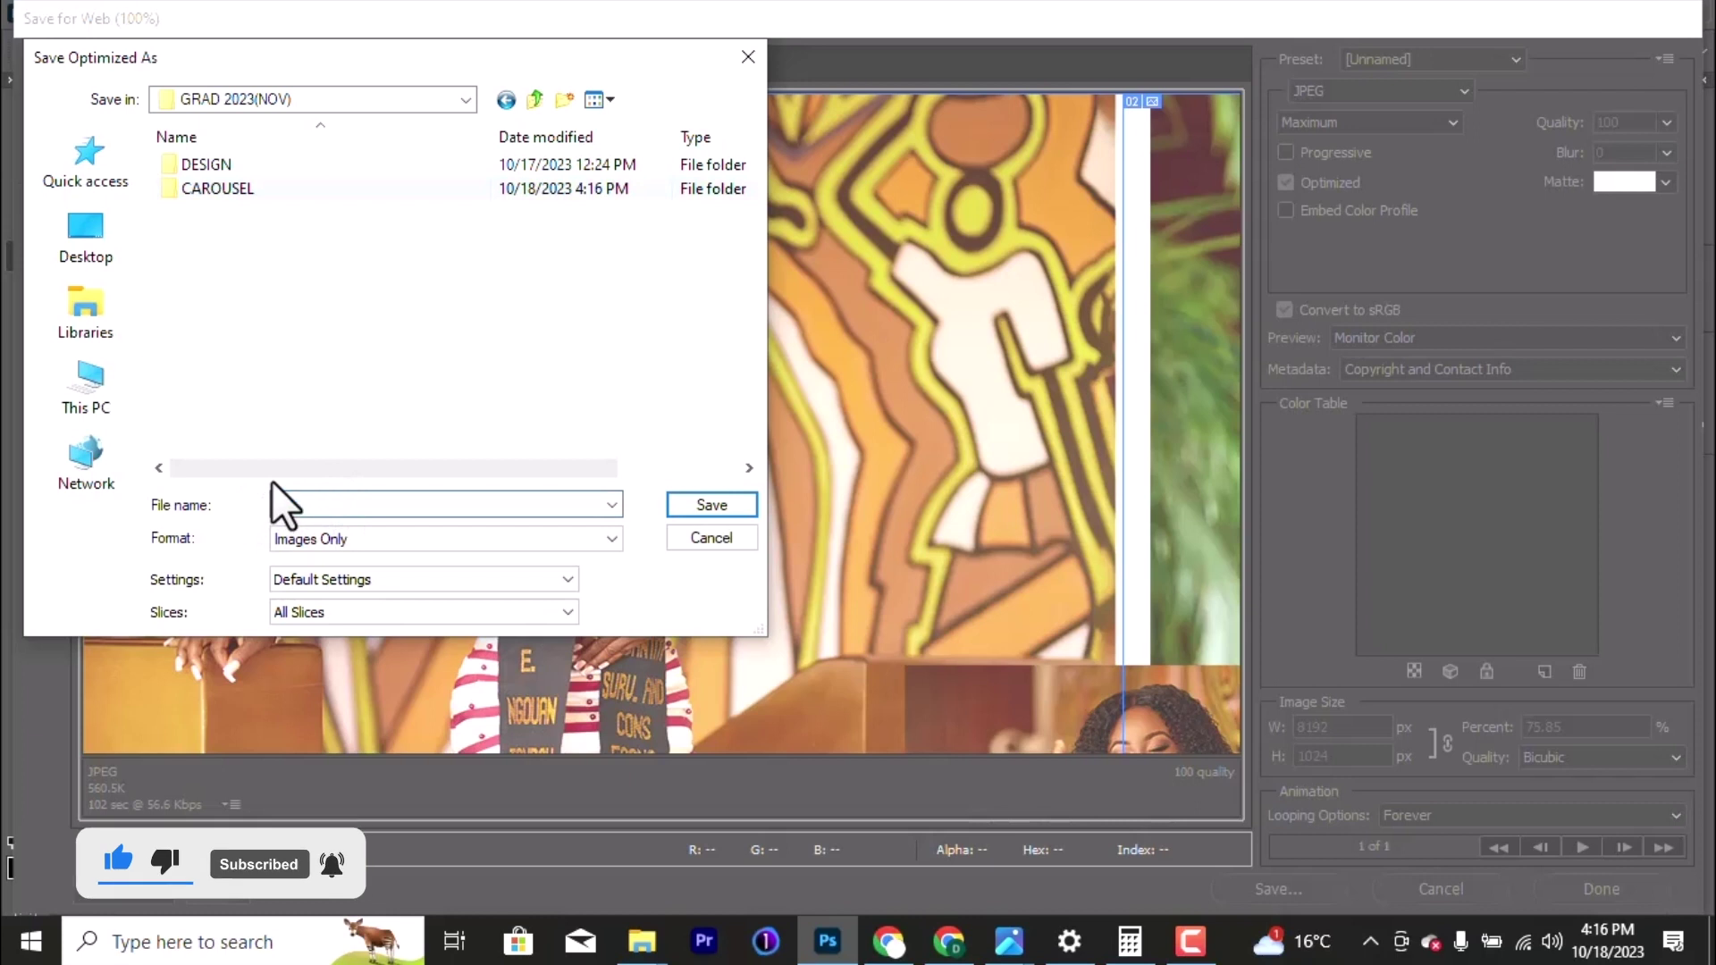
pyautogui.click(674, 497)
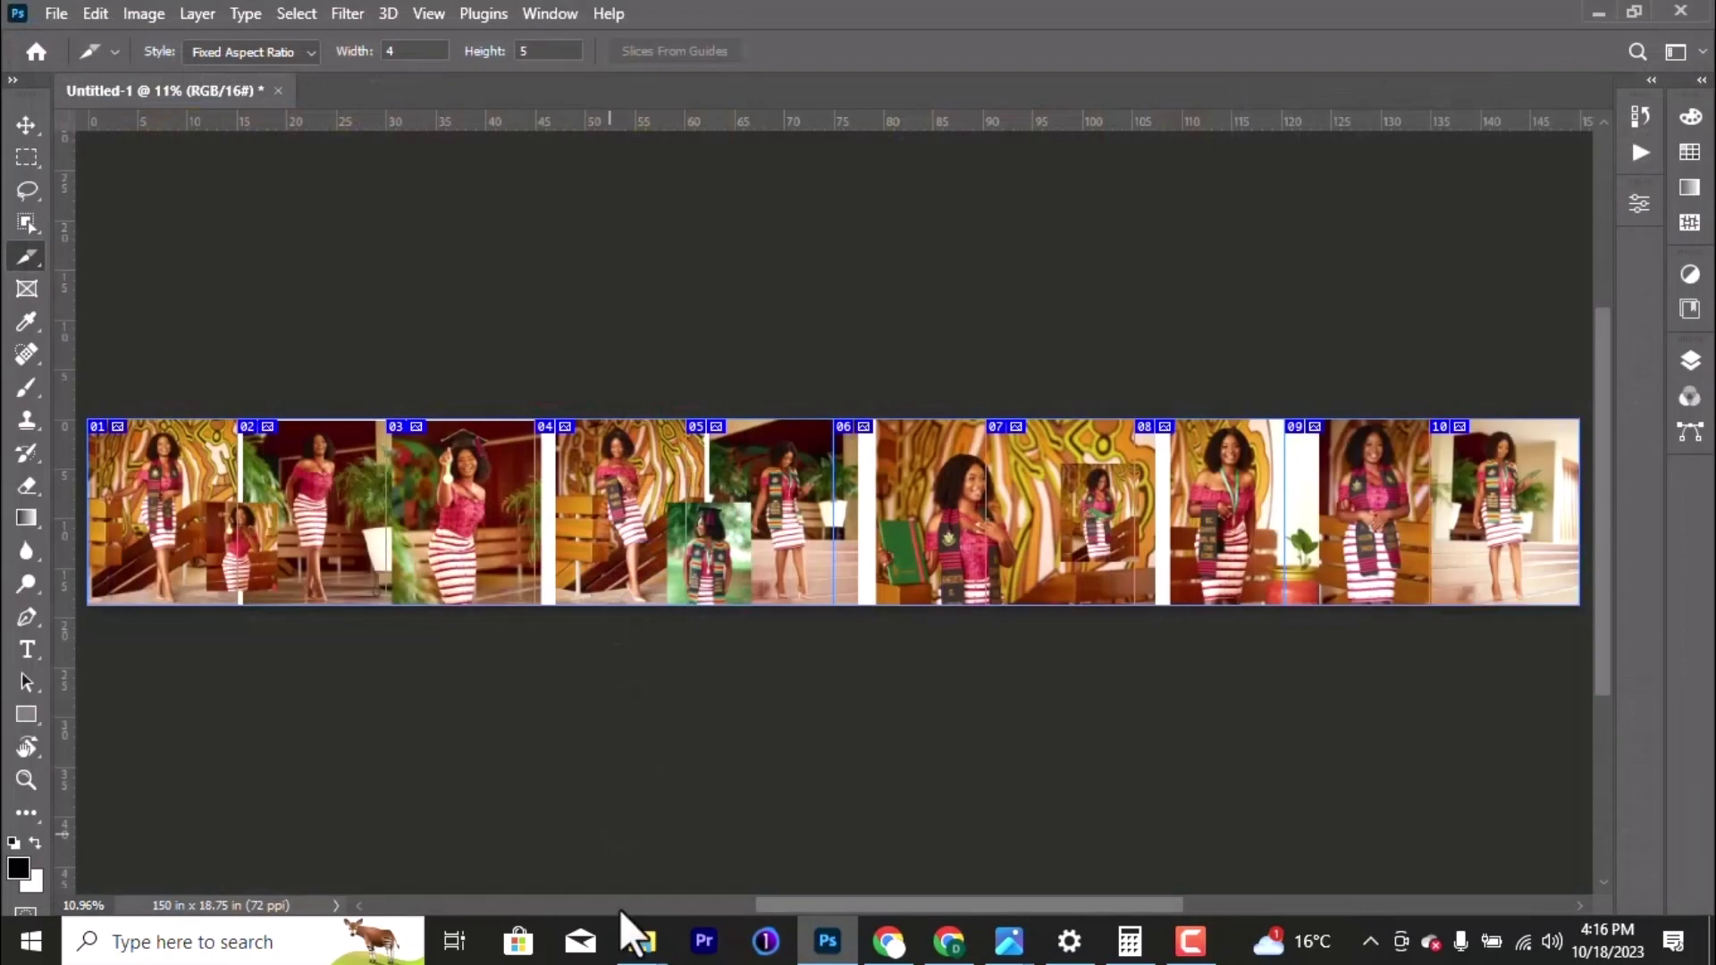
# Step: Bring File Explorer to the front and open the images folder in GRAD 2023(NOV)
pyautogui.moveTo(656, 961)
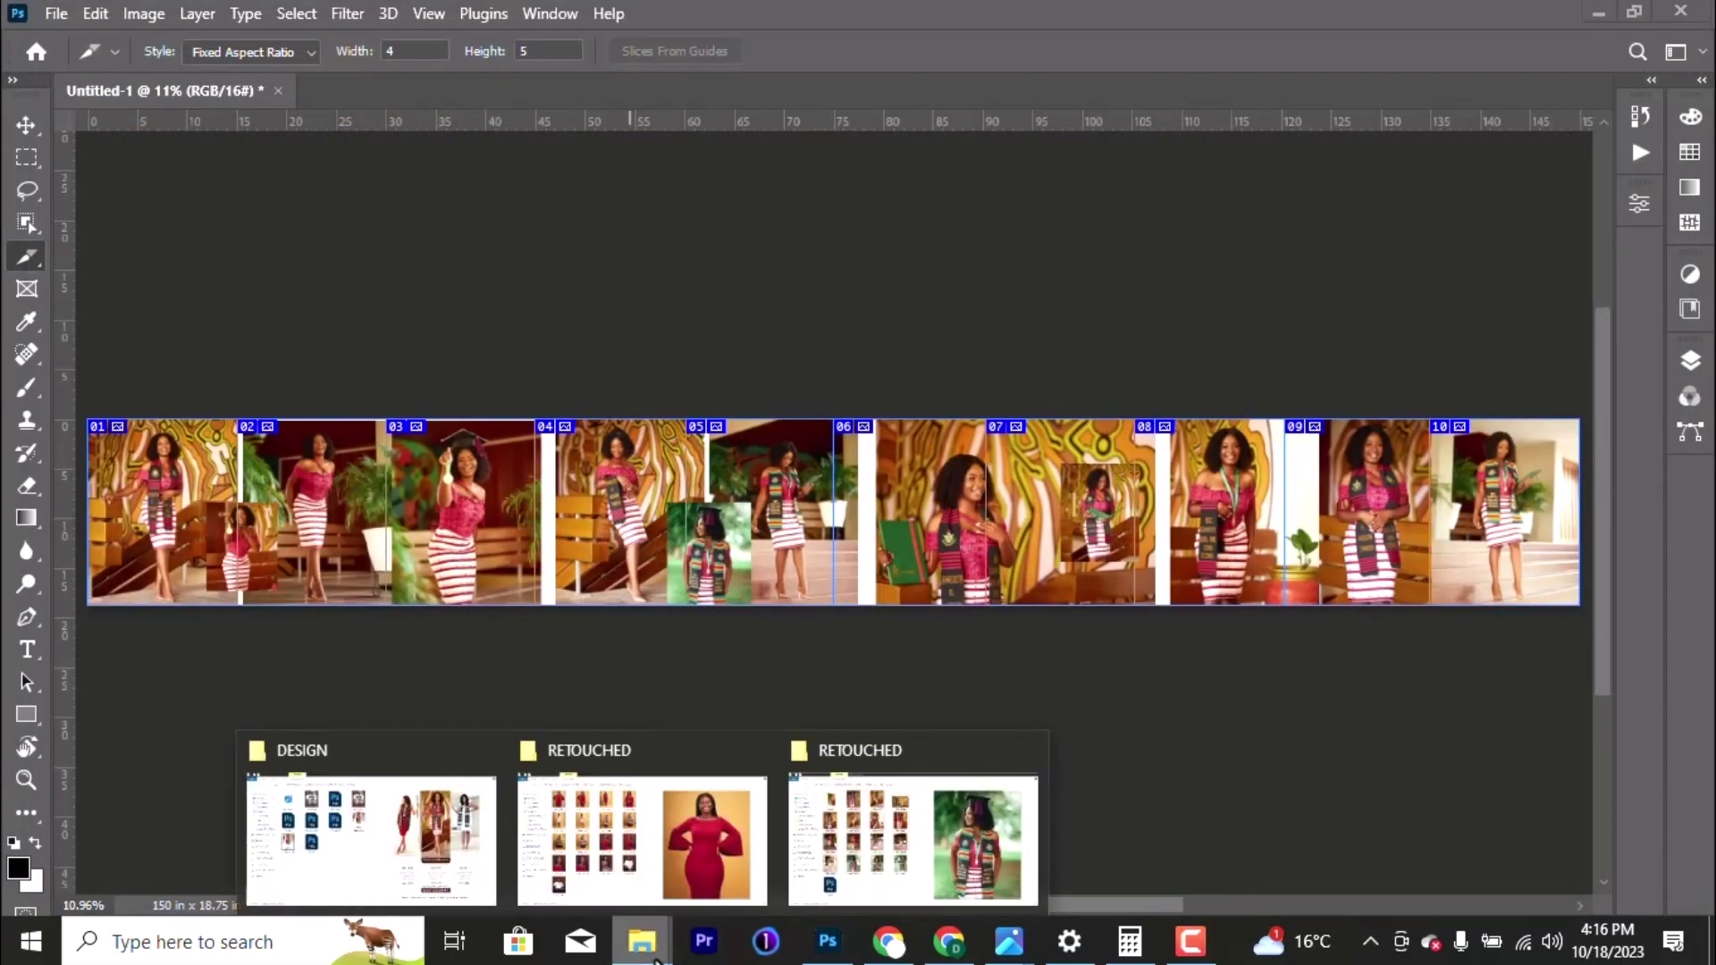
pyautogui.click(848, 863)
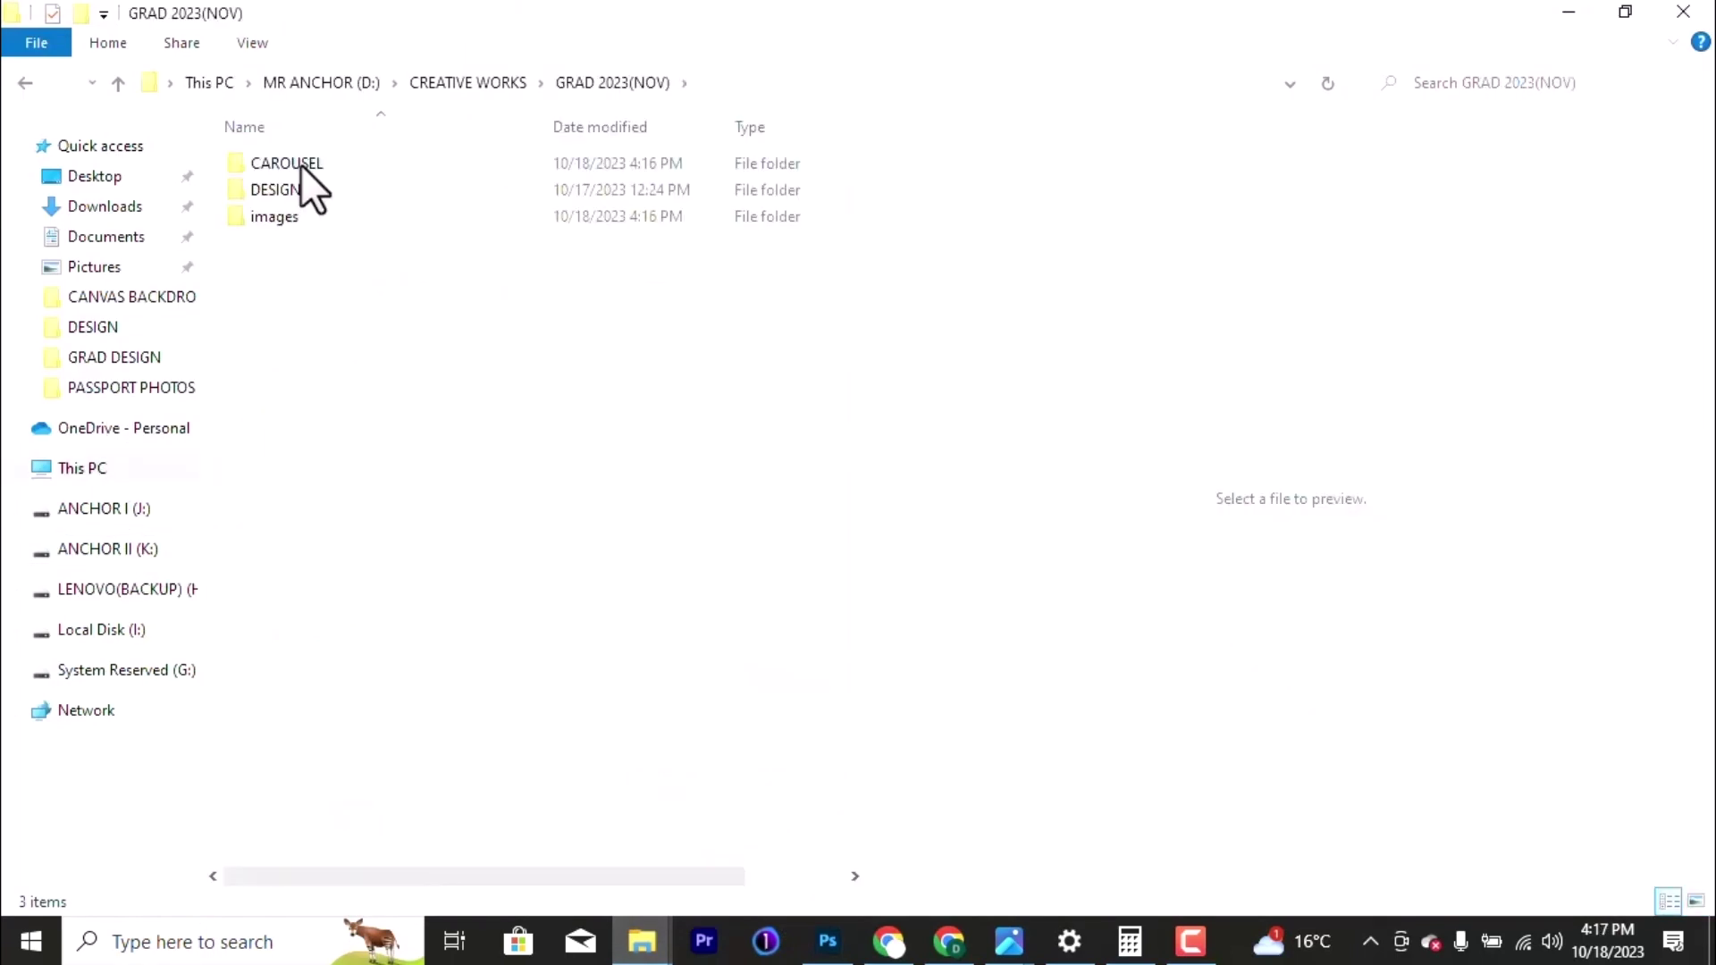
pyautogui.doubleClick(241, 219)
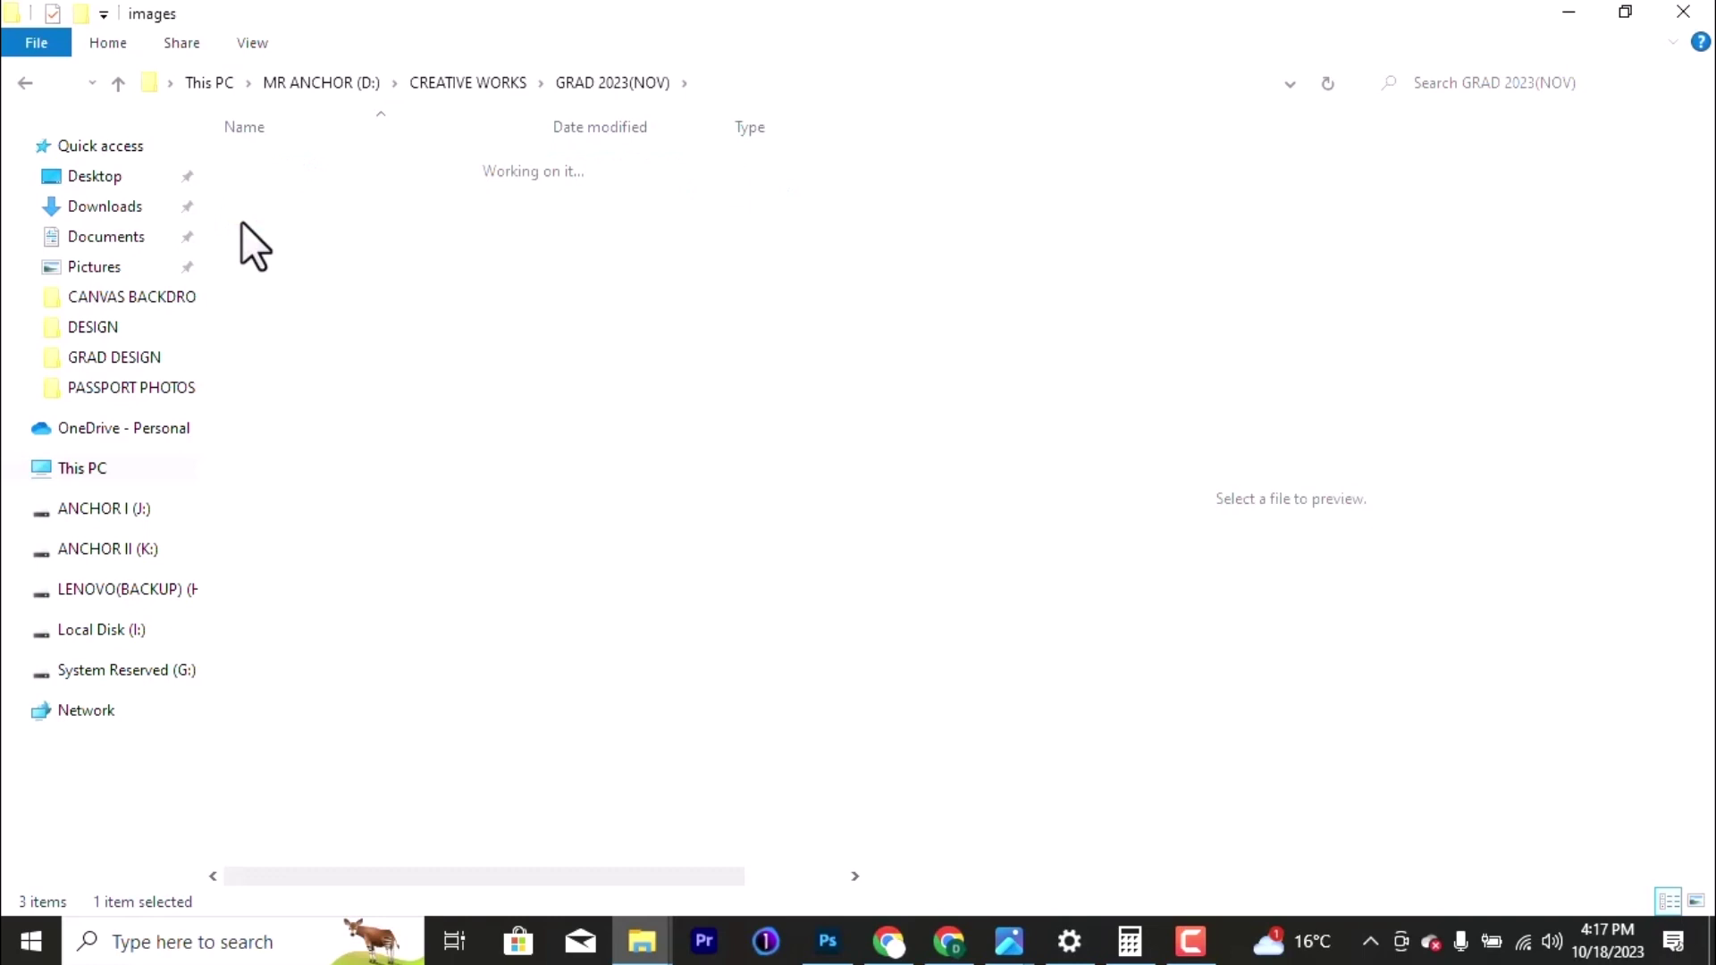
# Step: Preview the exported slides anchor_01 and anchor_03 through anchor_07
pyautogui.click(281, 199)
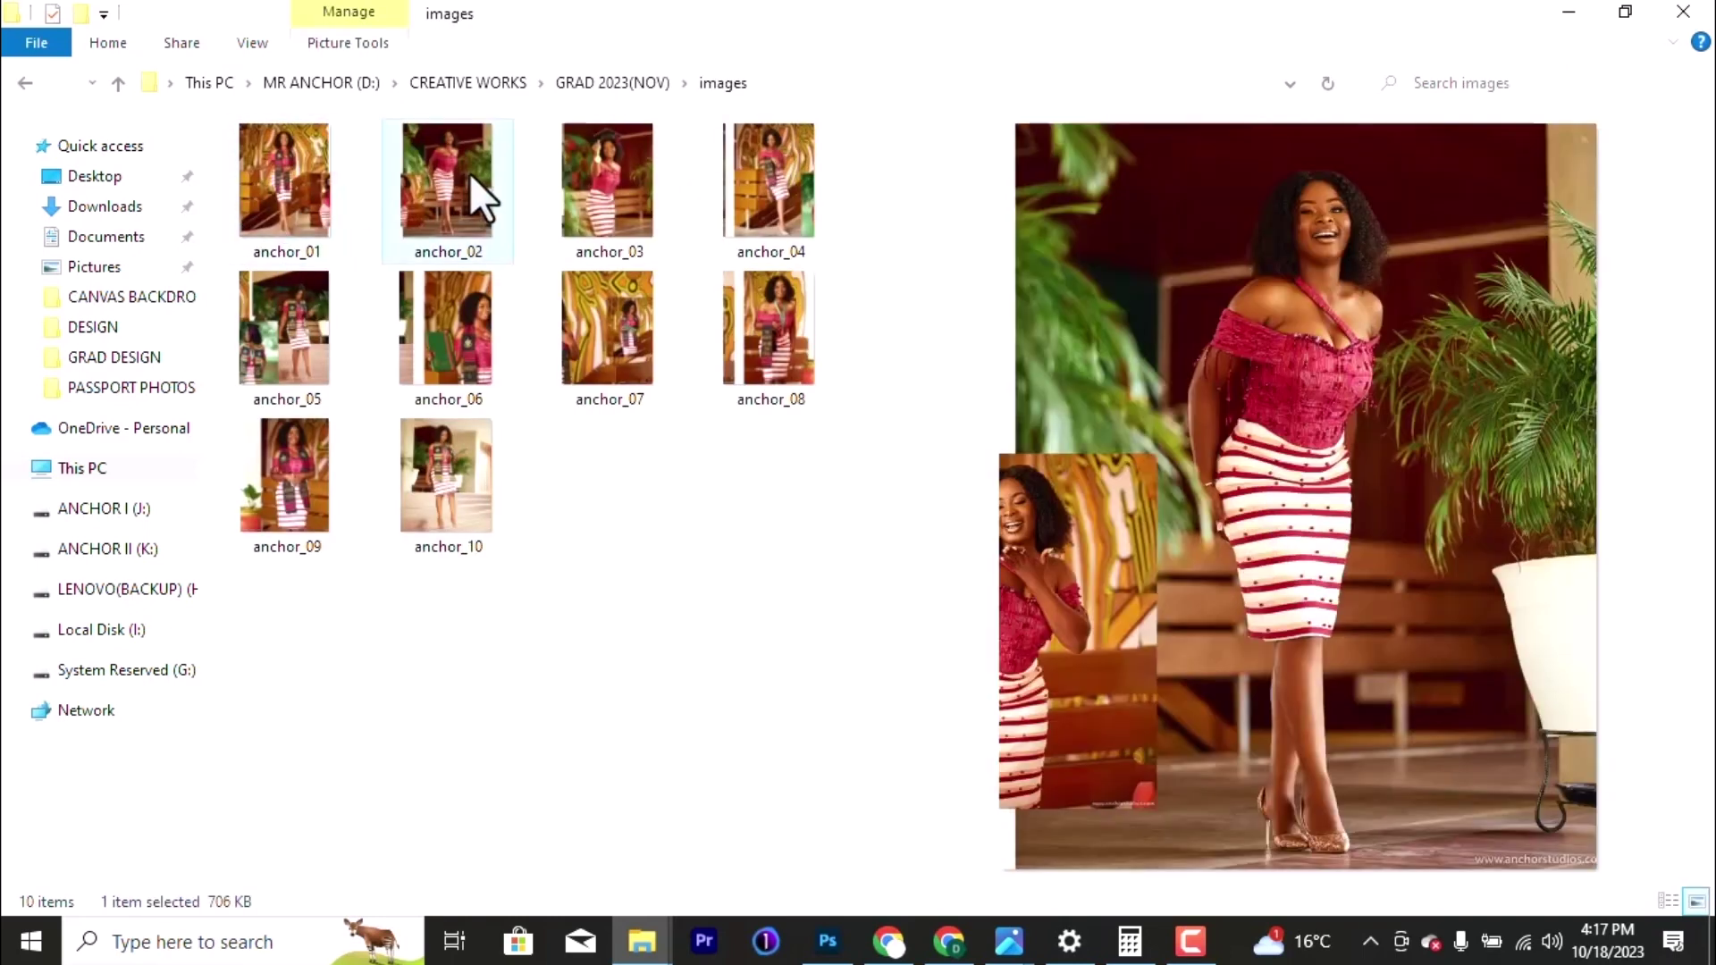
pyautogui.click(588, 193)
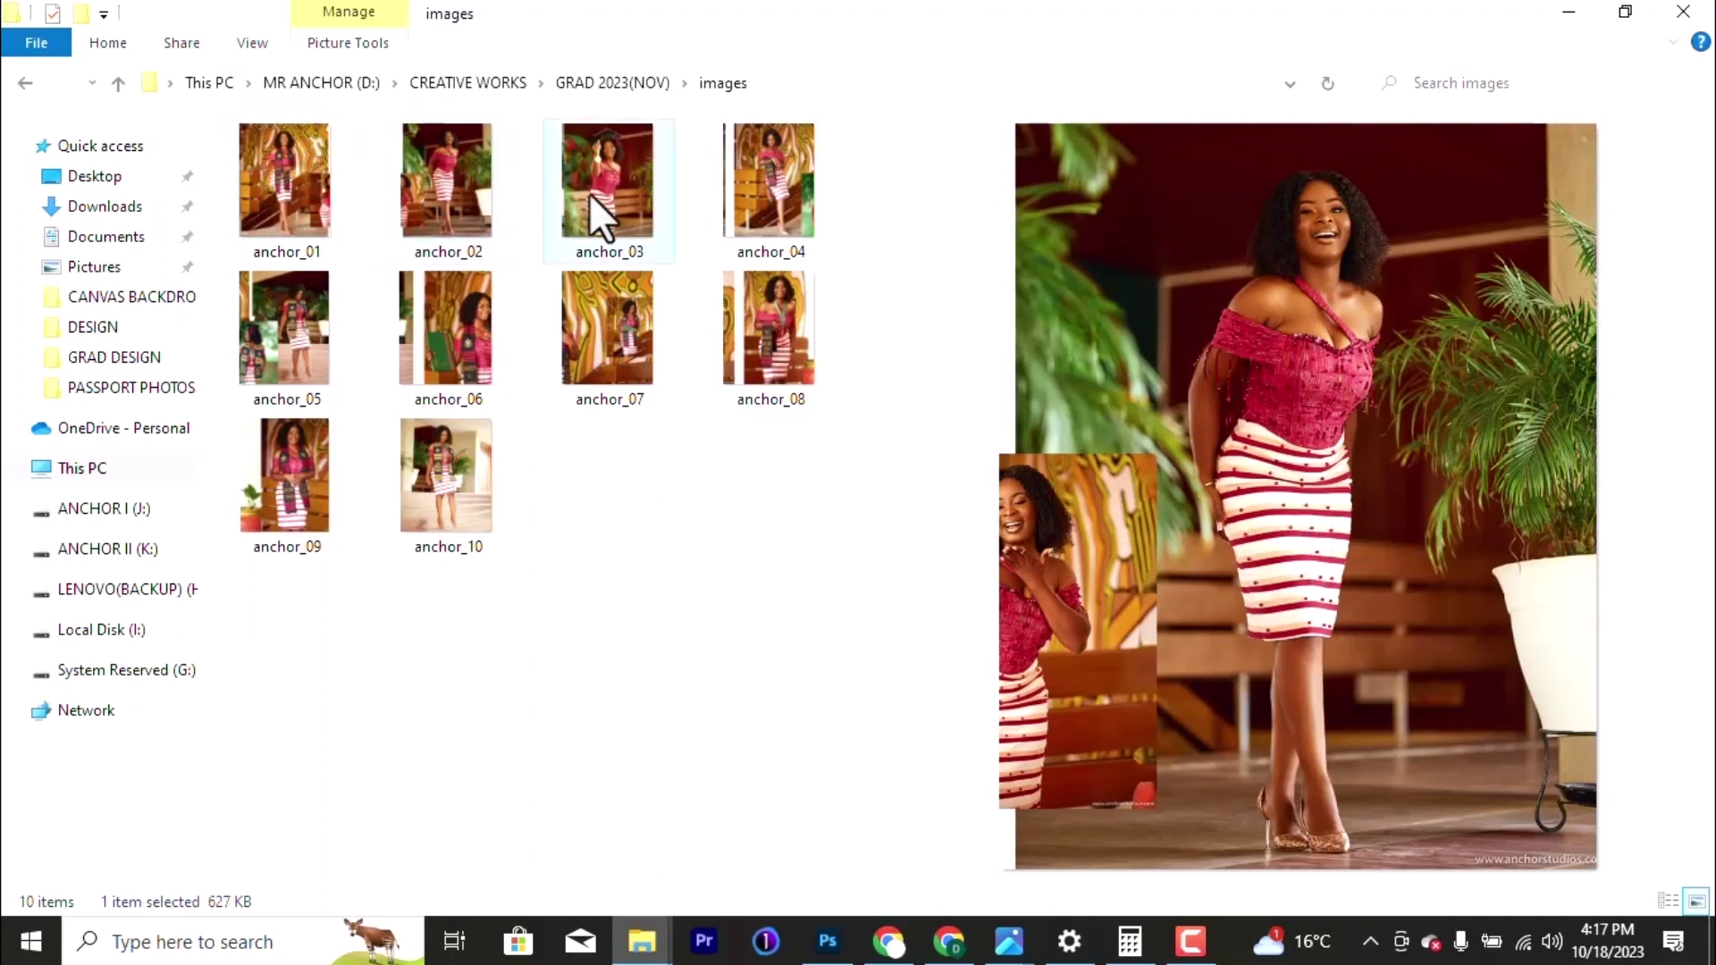
pyautogui.click(734, 200)
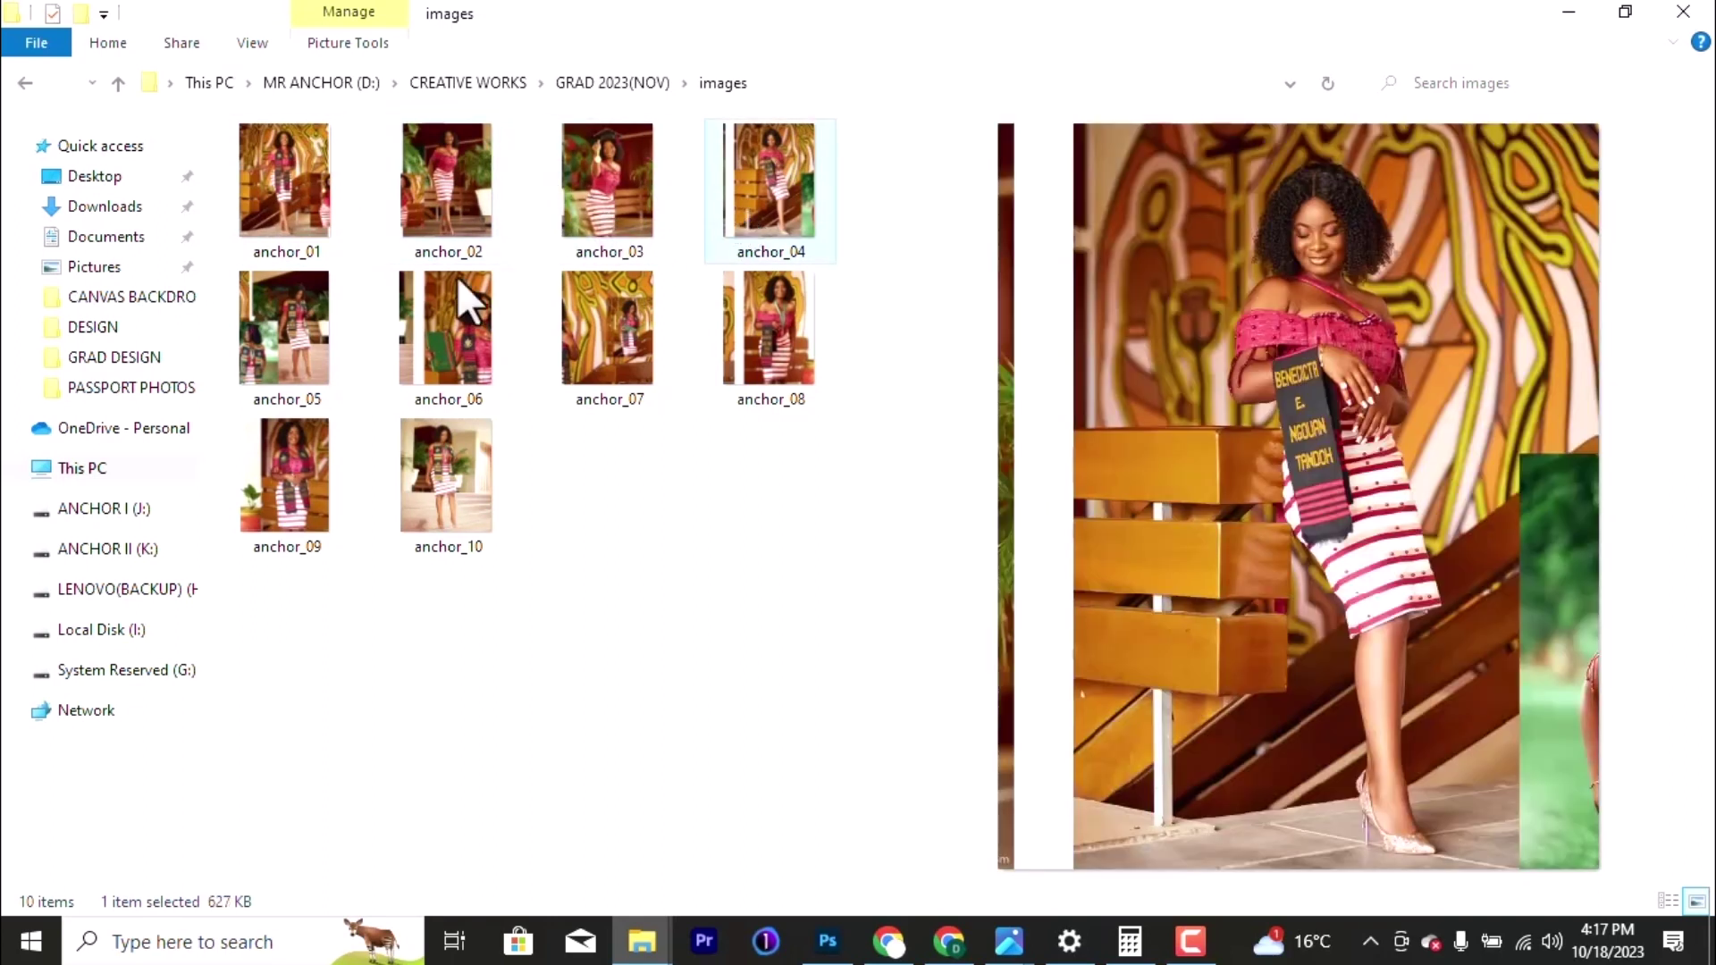
pyautogui.click(282, 322)
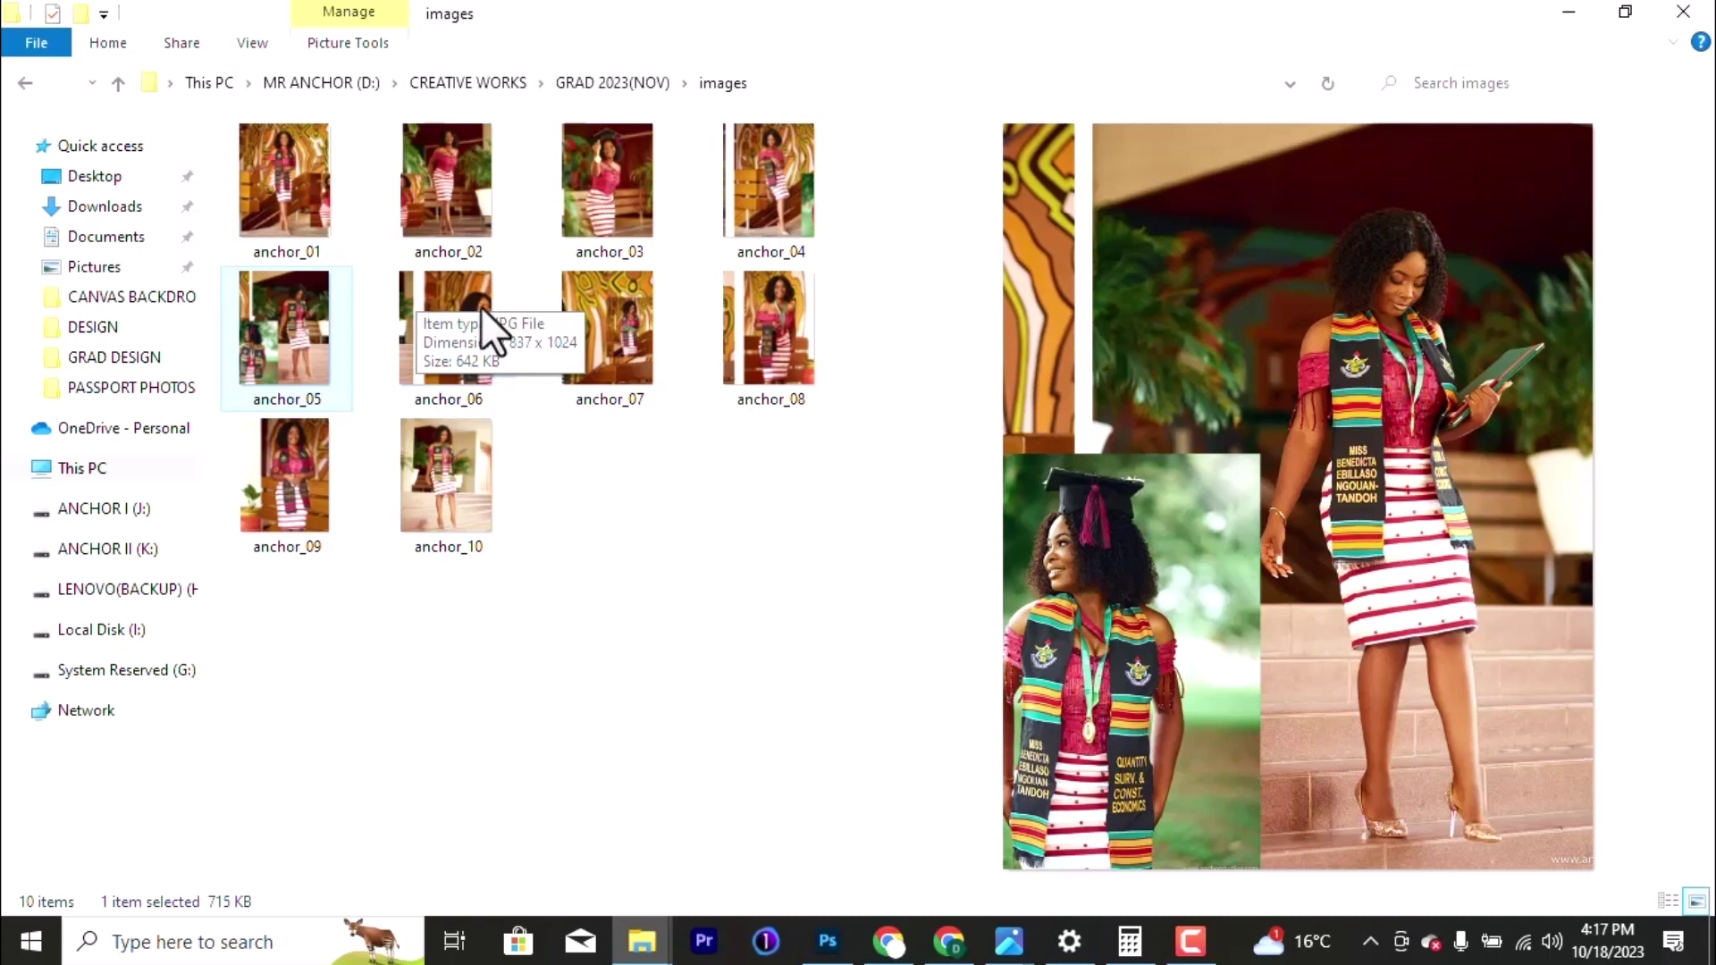
pyautogui.click(413, 301)
pyautogui.click(595, 347)
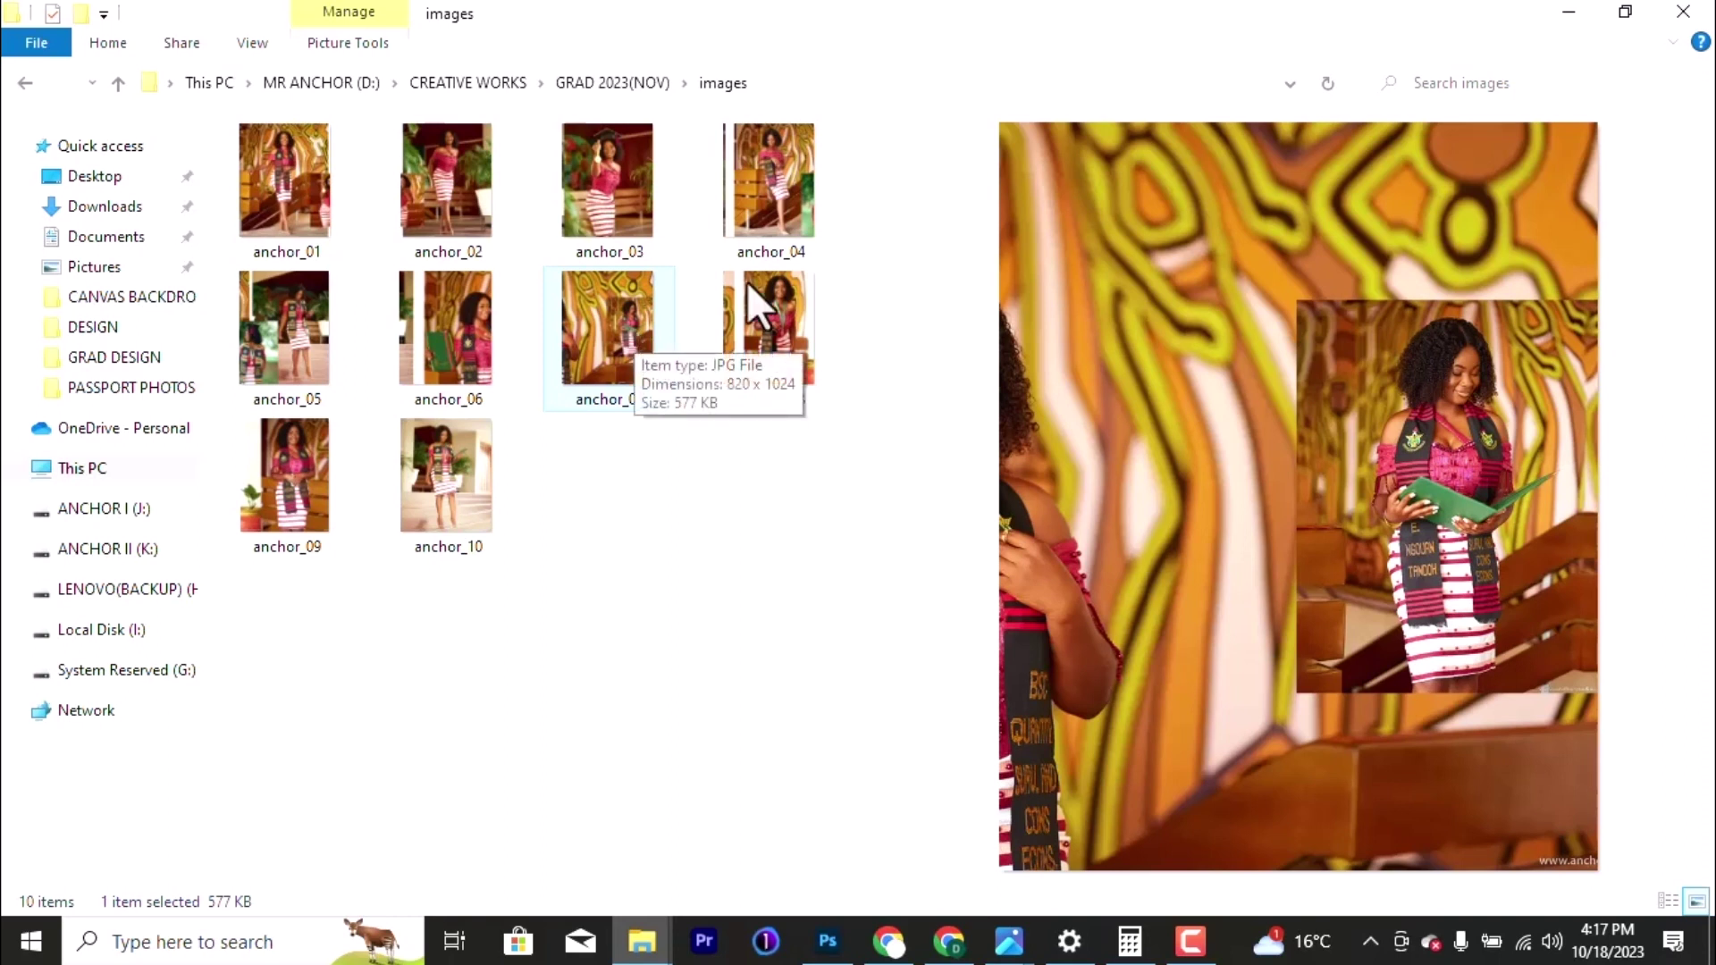